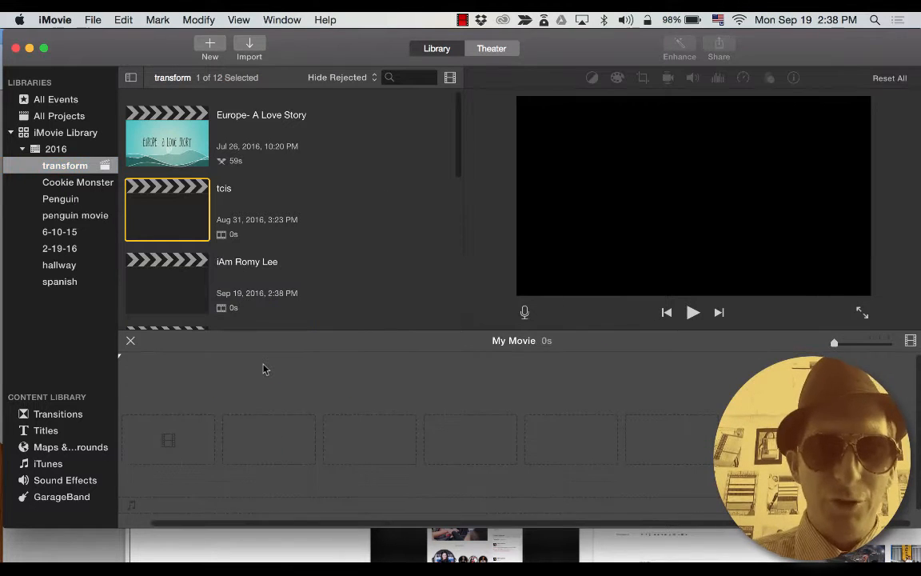
Create a new event in the 2016 library and rename it from 9-19-16 to iAm.
key(super+Tab)
key(super+shift+Tab)
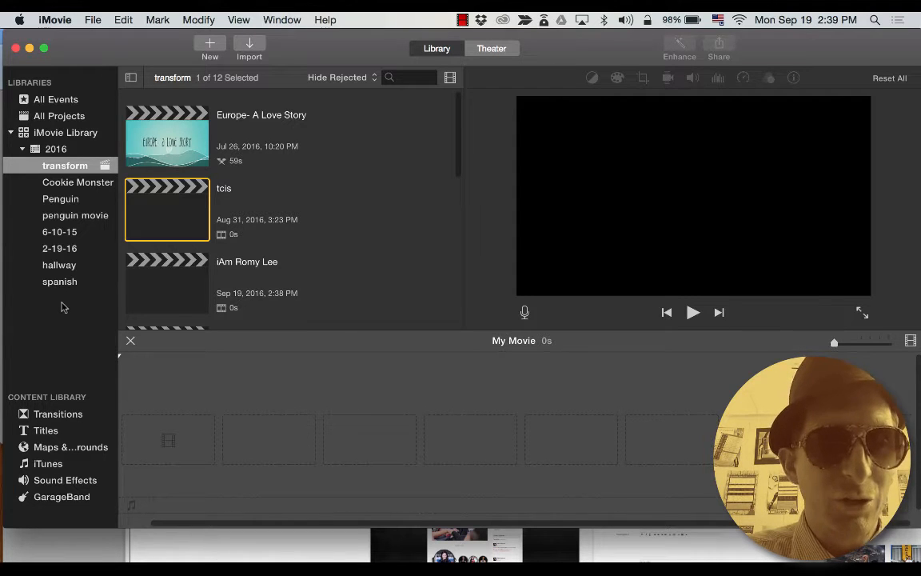
key(alt+n)
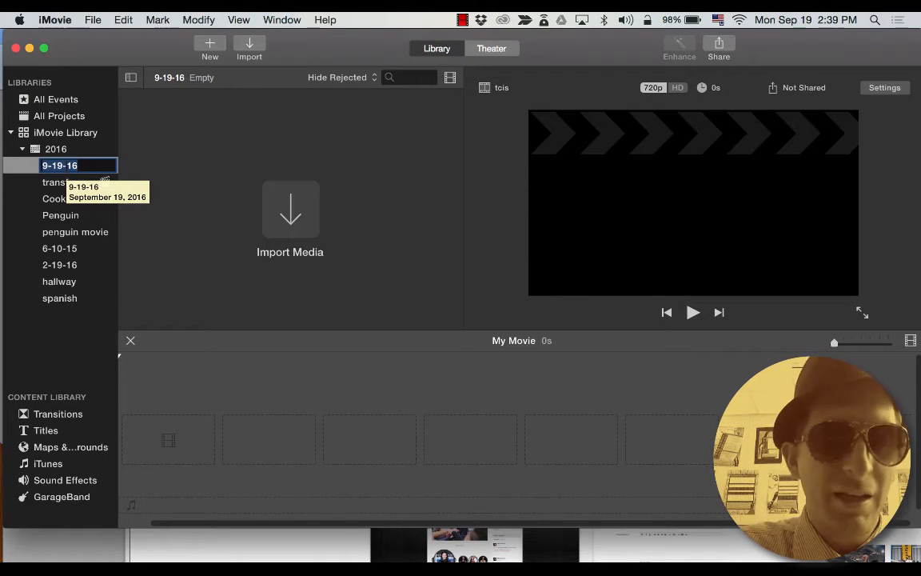
text(iAm)
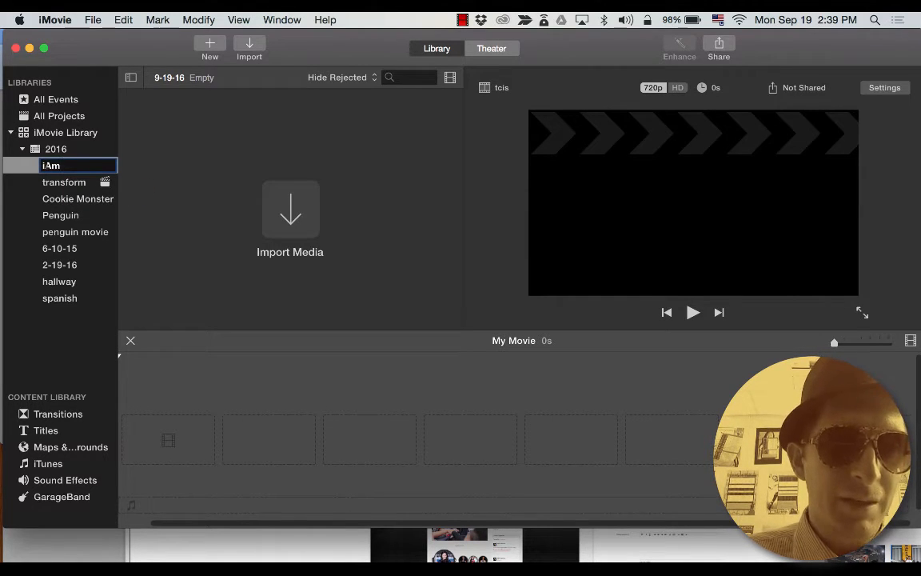
key(Return)
key(super+Tab)
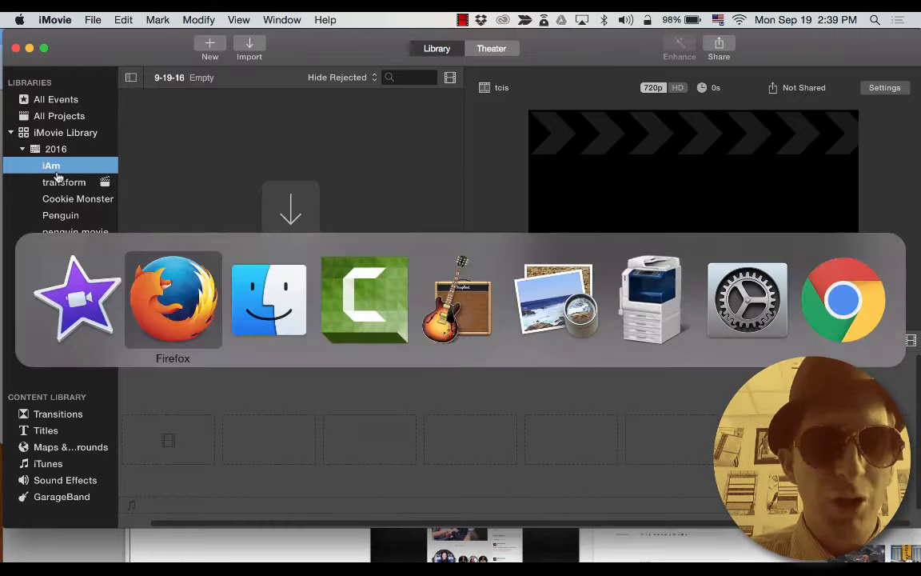
Select the ten .MOV clips in the drive-download folder and drag them into the iAm event.
key(super+Tab)
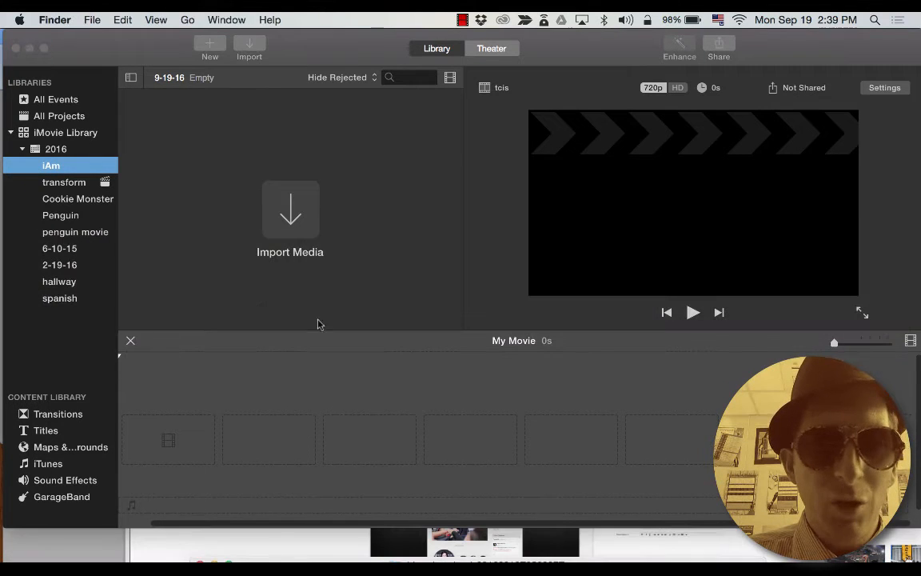
click(371, 534)
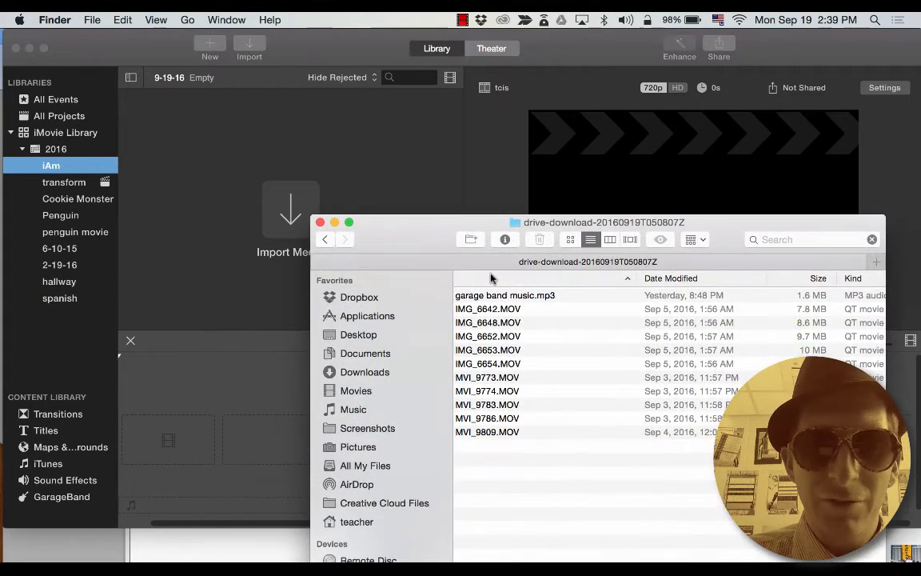
shift+click(482, 309)
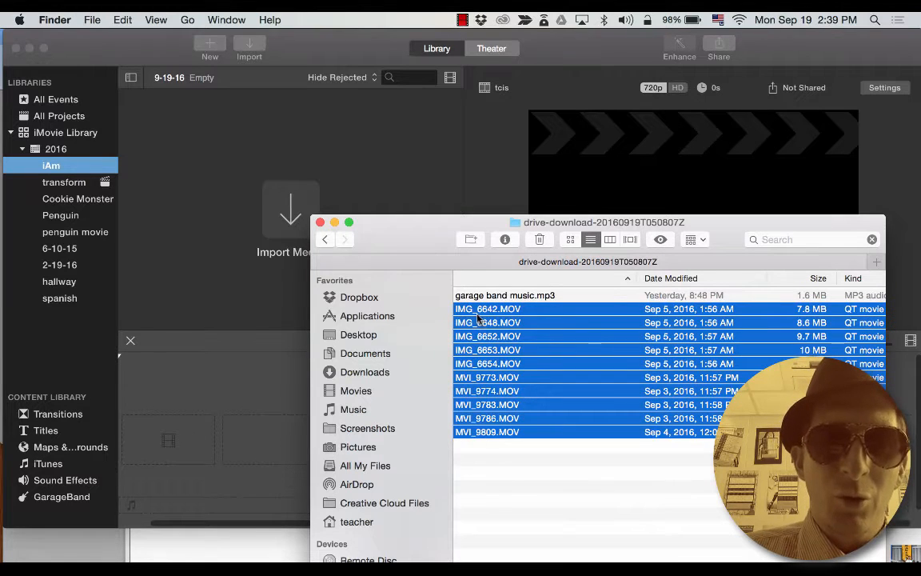
drag(477, 318, 500, 386)
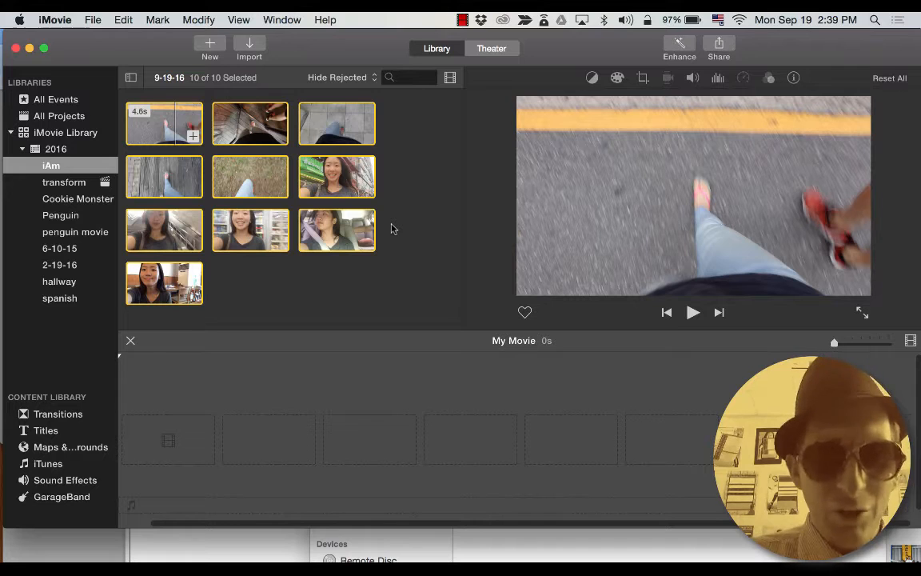
Create a No Theme project named iAm plus the student's first name, and select its timeline.
key(super+n)
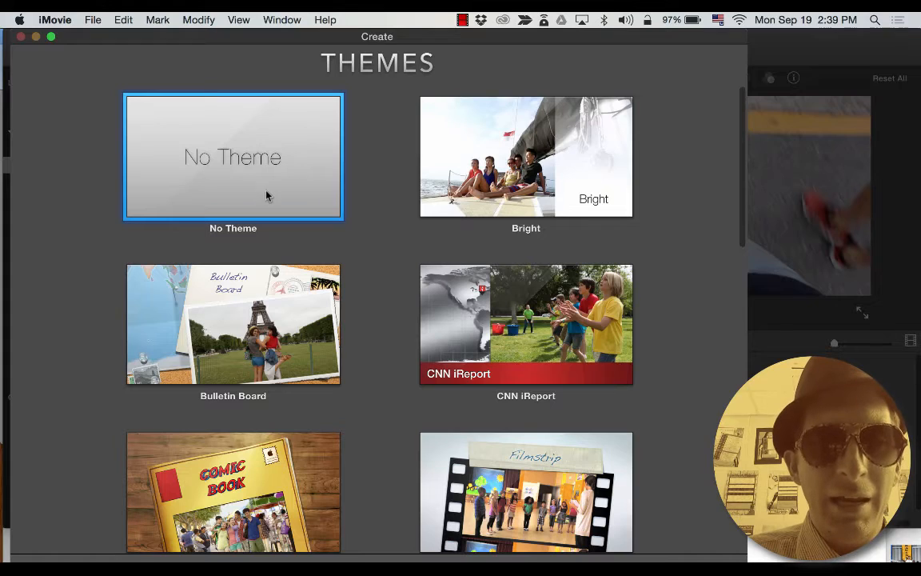
scroll(340, 277, down, 10)
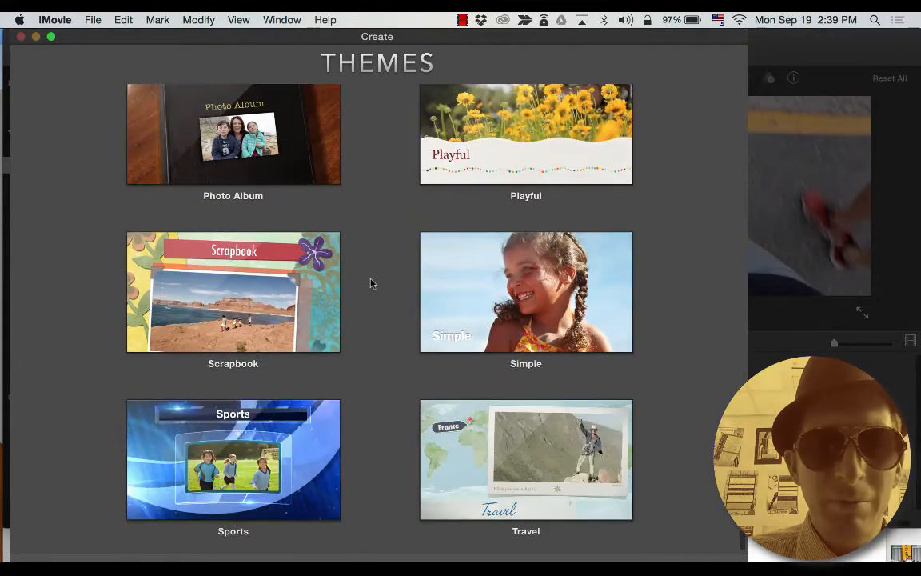
scroll(371, 282, up, 10)
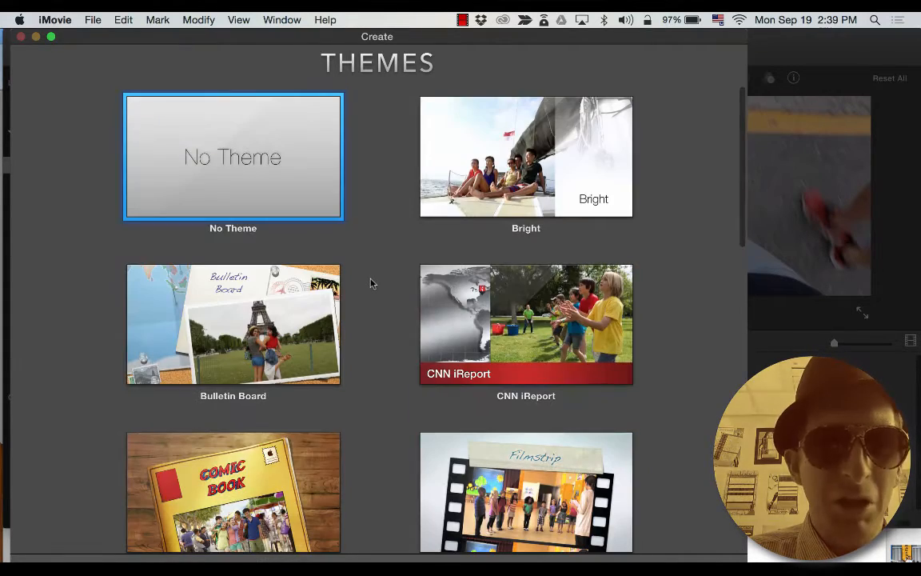
double_click(301, 173)
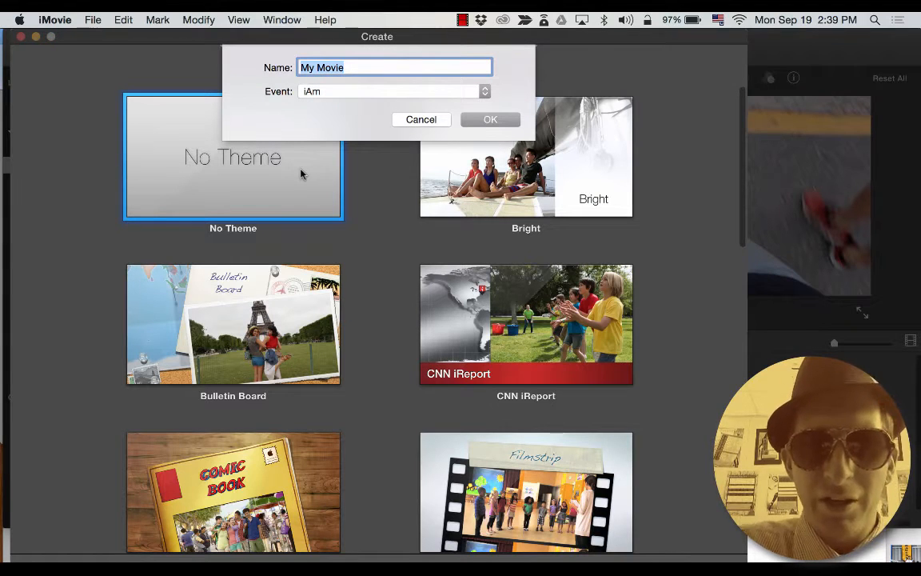
text(IAm)
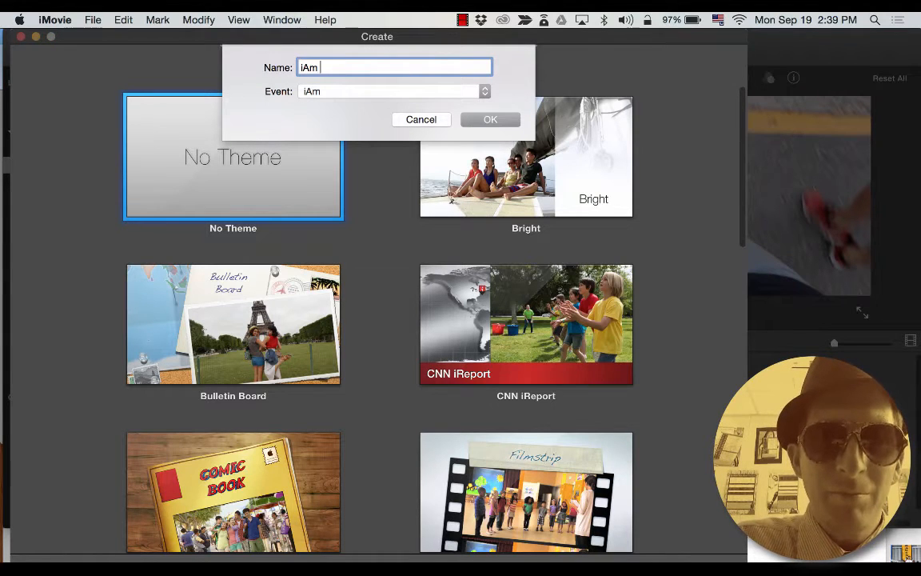
text( Romy)
key(Return)
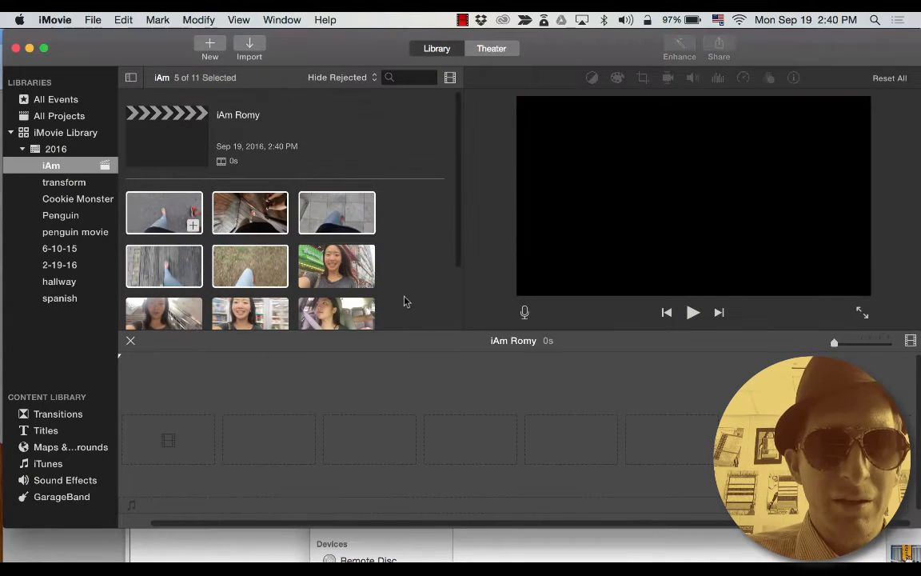
click(197, 128)
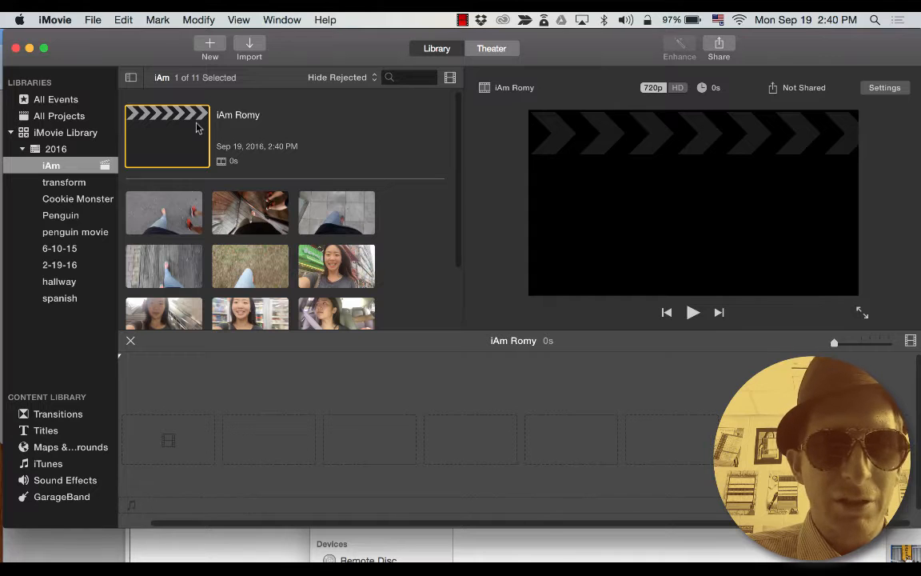
click(344, 391)
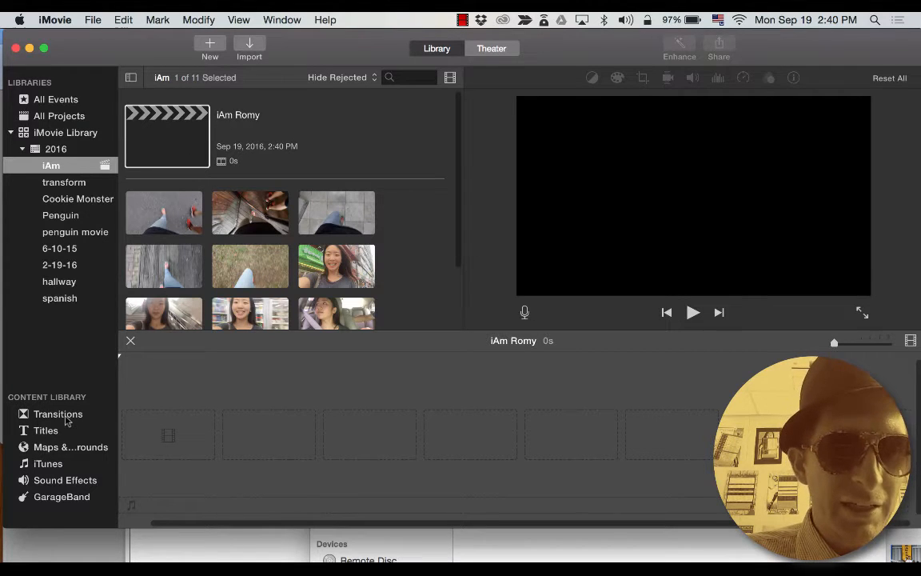
Add the Focus title to the start of the project timeline.
click(37, 431)
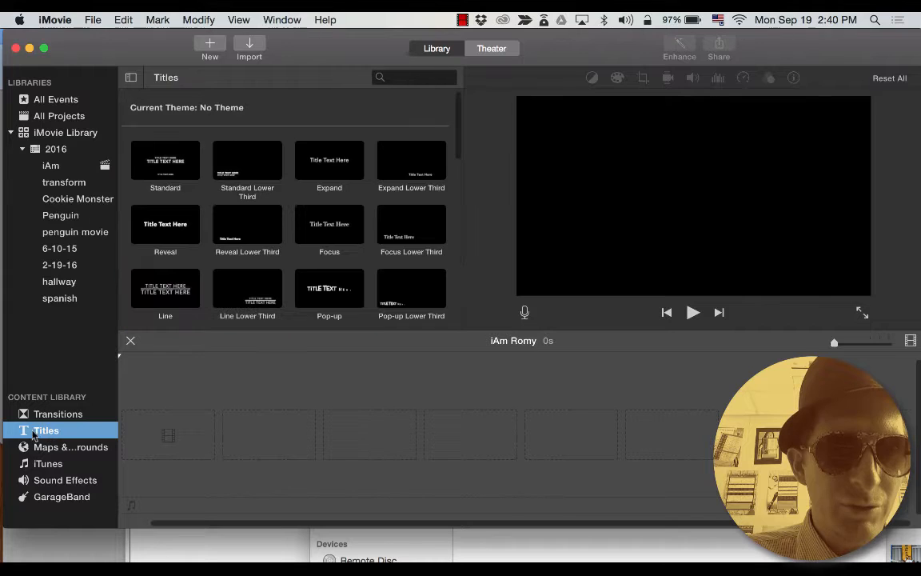
scroll(404, 200, down, 1)
click(342, 224)
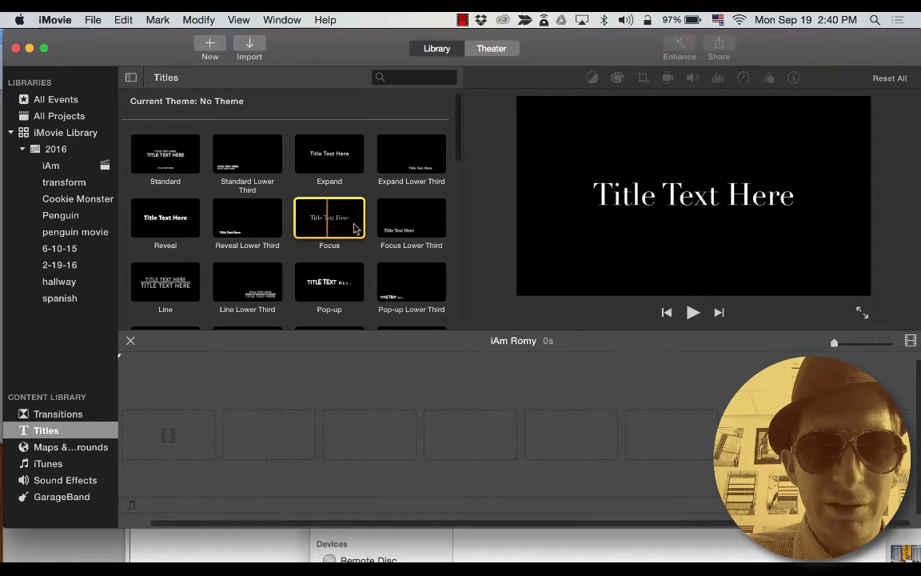
drag(298, 212, 164, 436)
Replace the Focus title's placeholder text with the student's full name.
double_click(210, 426)
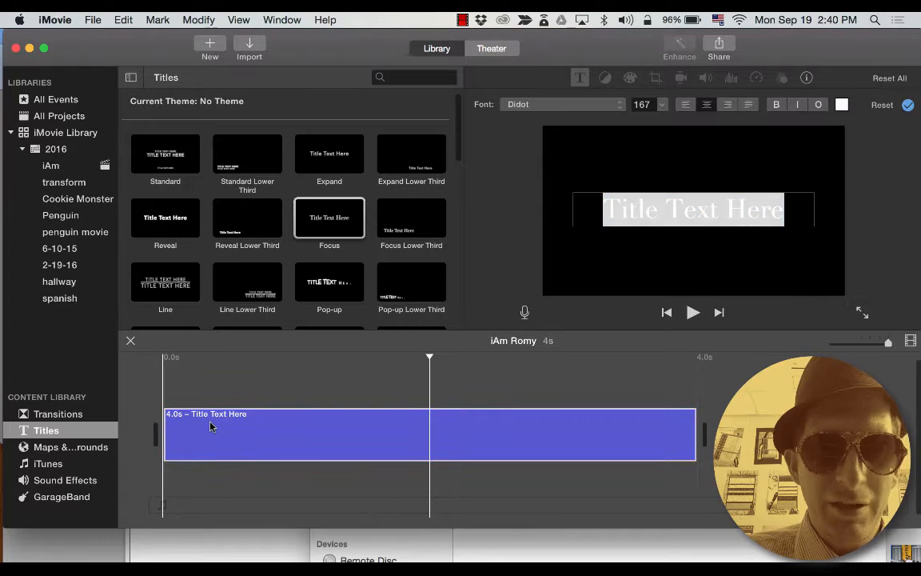
click(761, 205)
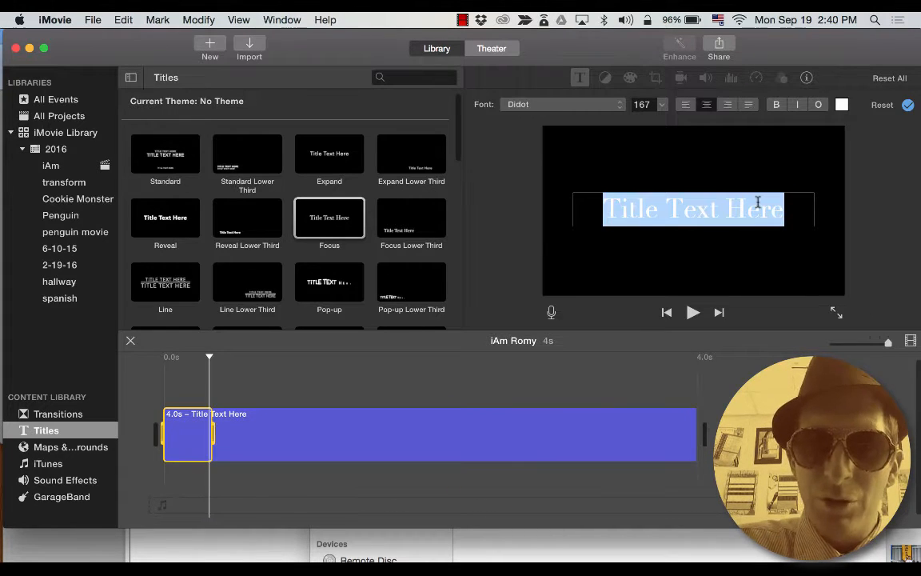
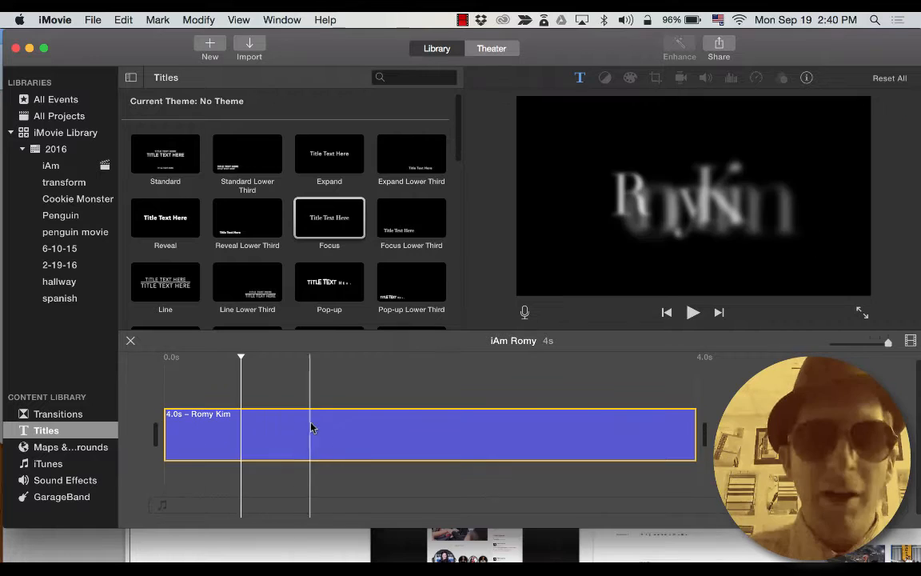
click(300, 440)
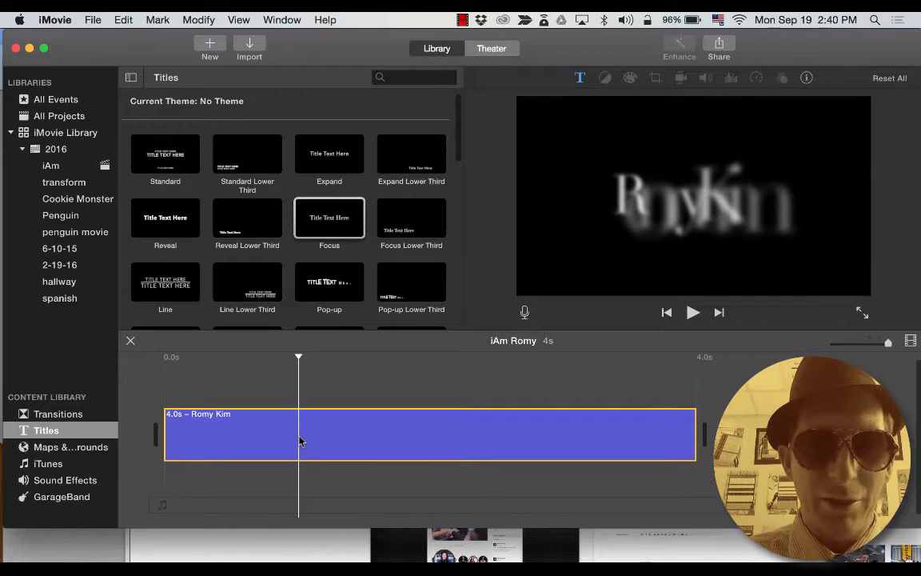
double_click(317, 431)
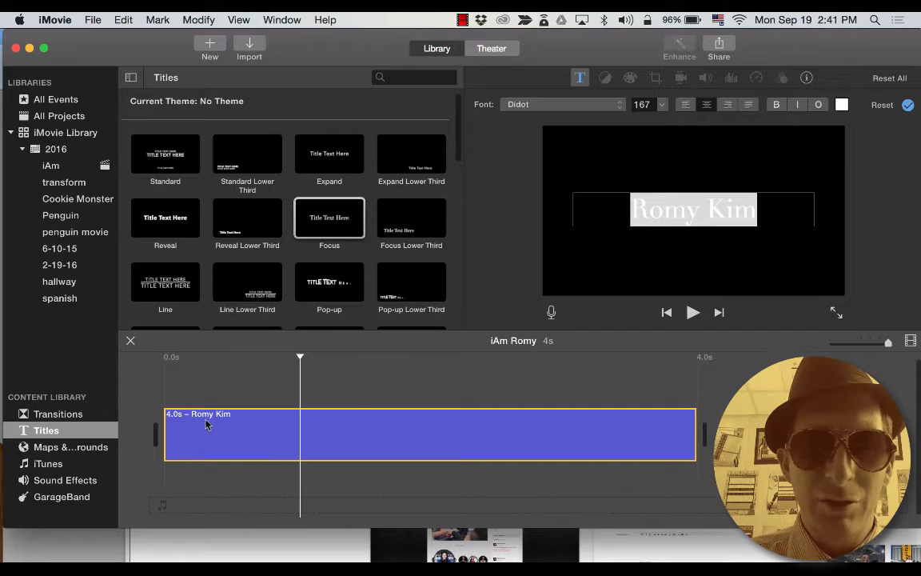
click(505, 451)
click(632, 274)
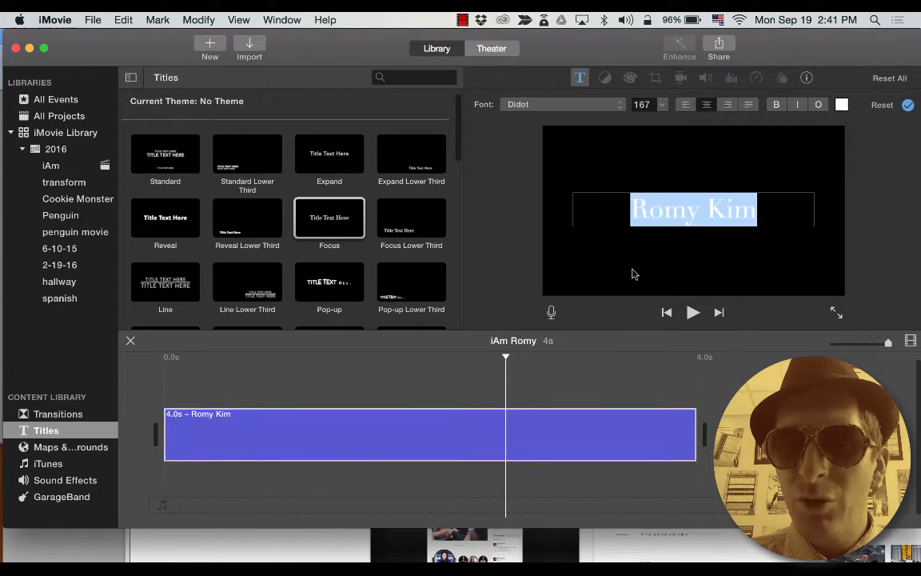
click(827, 150)
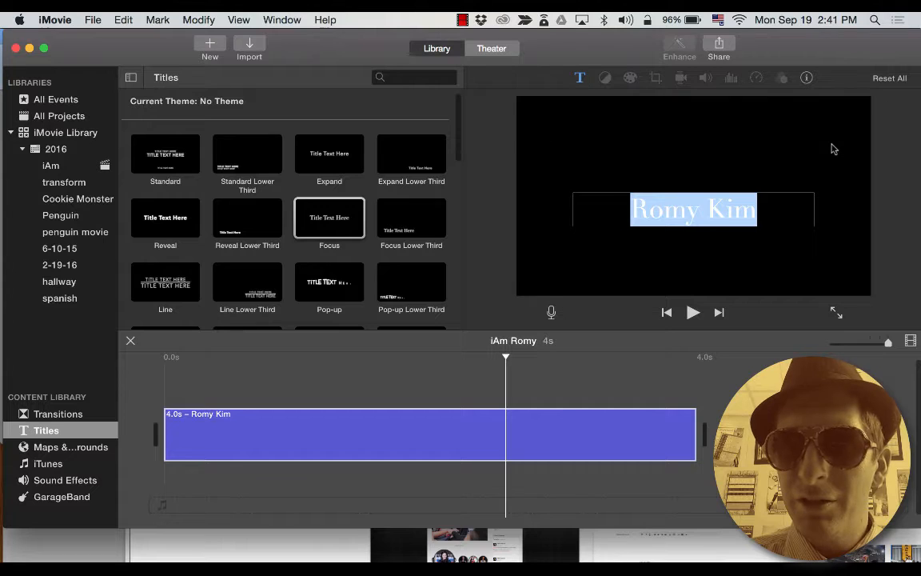
Keep the title text font as Didot at size 167.
click(581, 79)
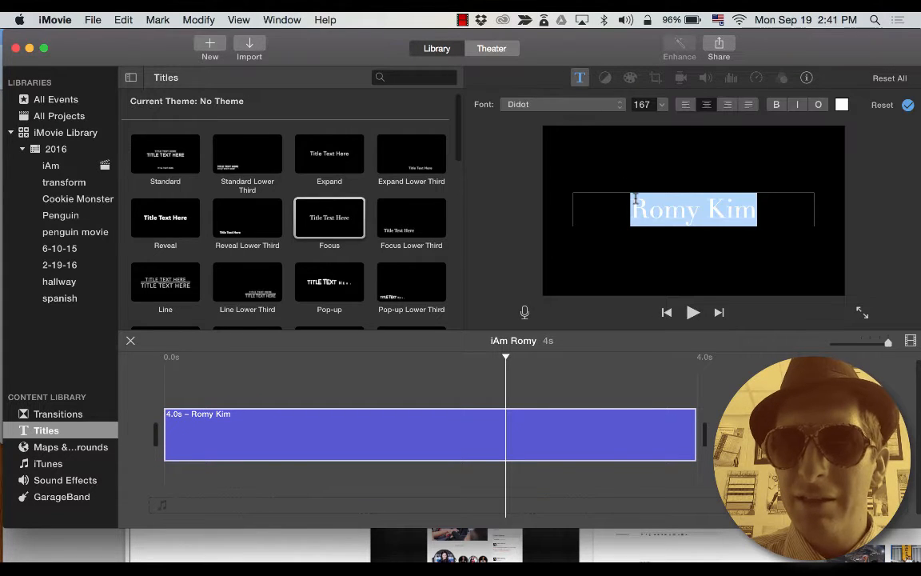
click(584, 112)
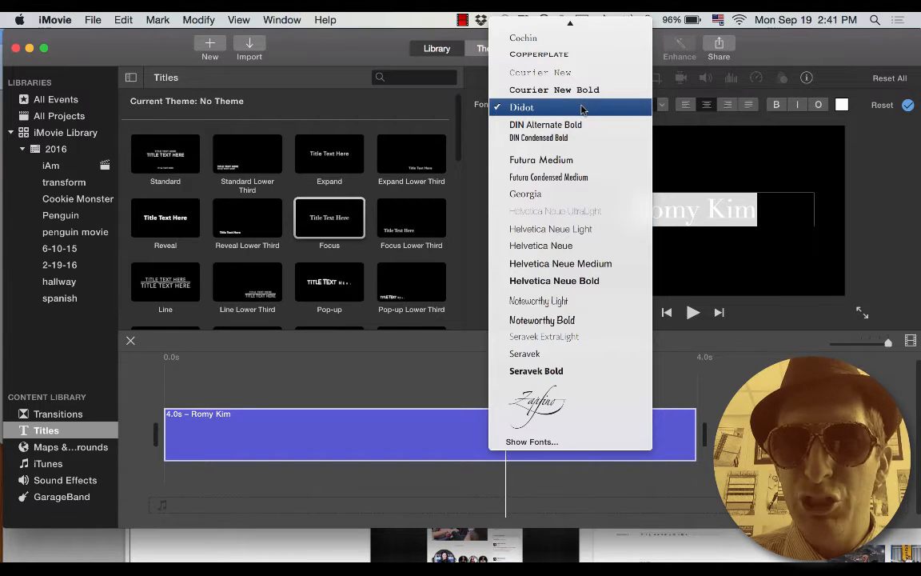
click(581, 110)
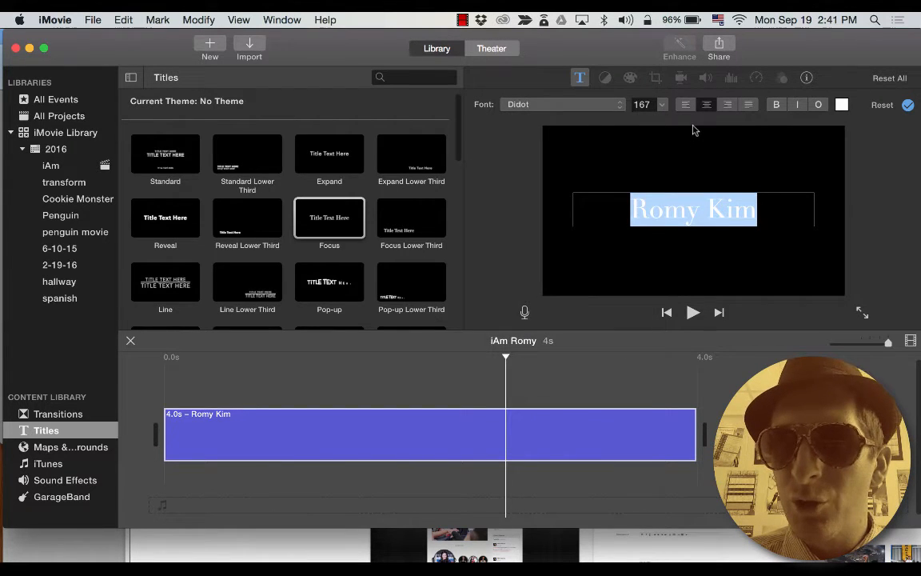
click(508, 360)
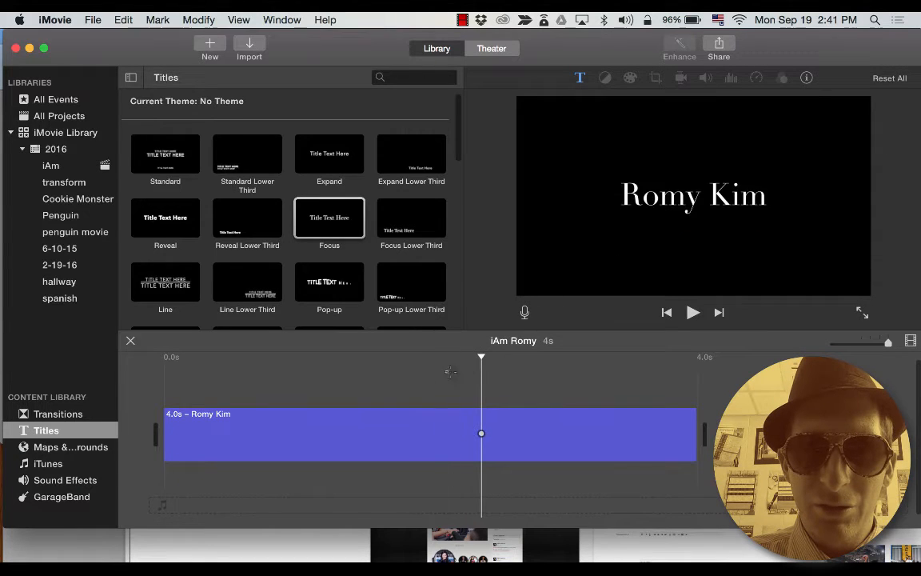
Trim the Focus title clip from 4.0 to 3.0 seconds, enlarging the window to check.
drag(481, 358, 569, 357)
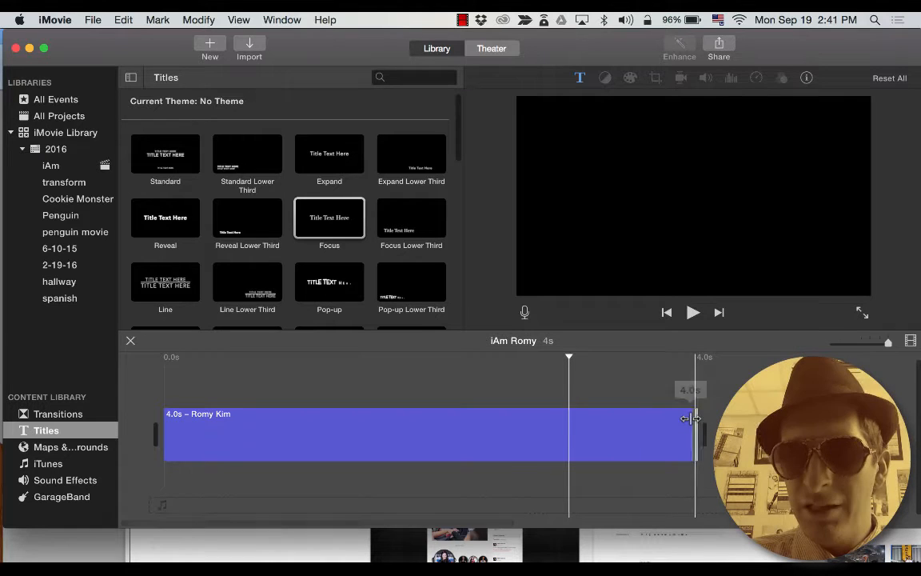
drag(692, 421, 638, 421)
drag(613, 529, 613, 562)
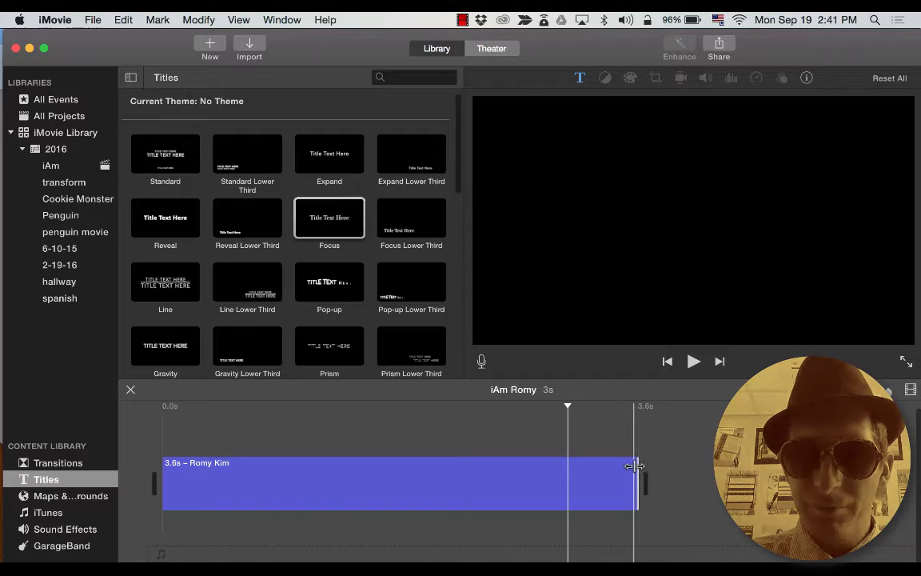
drag(637, 470, 562, 471)
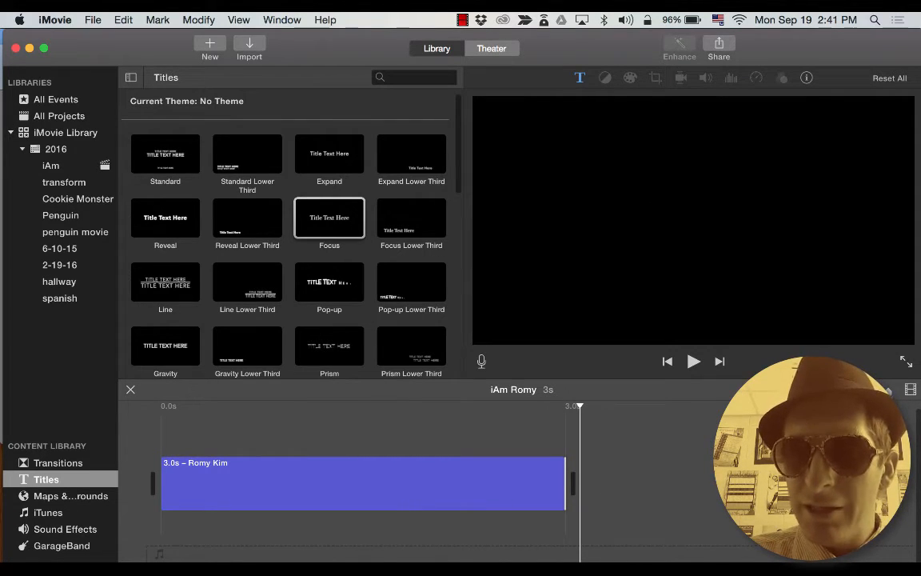
key(super+minus)
key(super+minus)
key(super+equal)
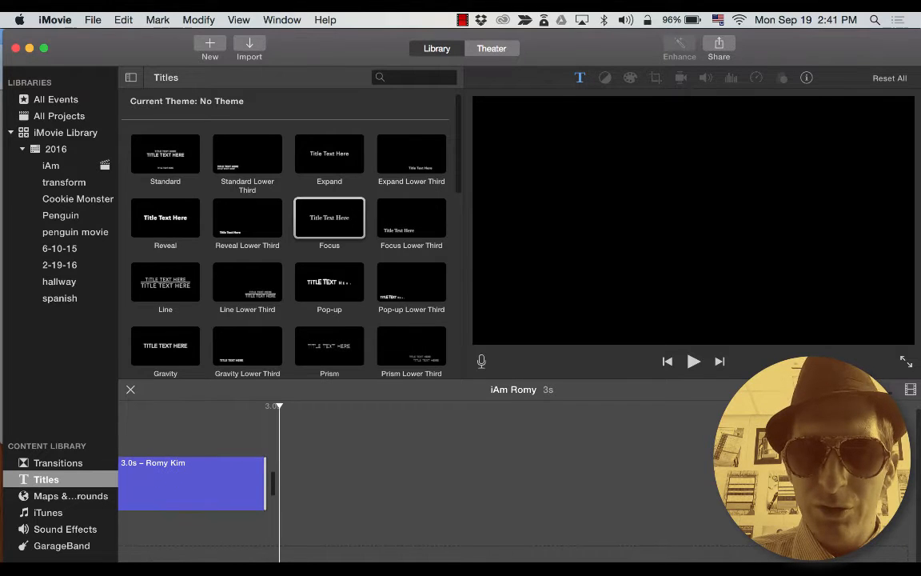
key(super+minus)
key(super+minus)
key(super+equal)
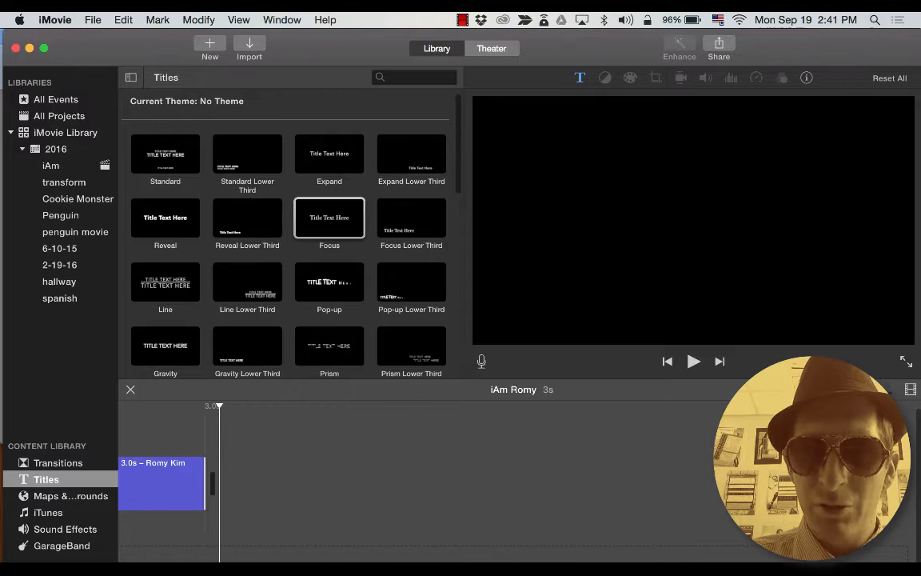
key(XF86MonBrightnessUp)
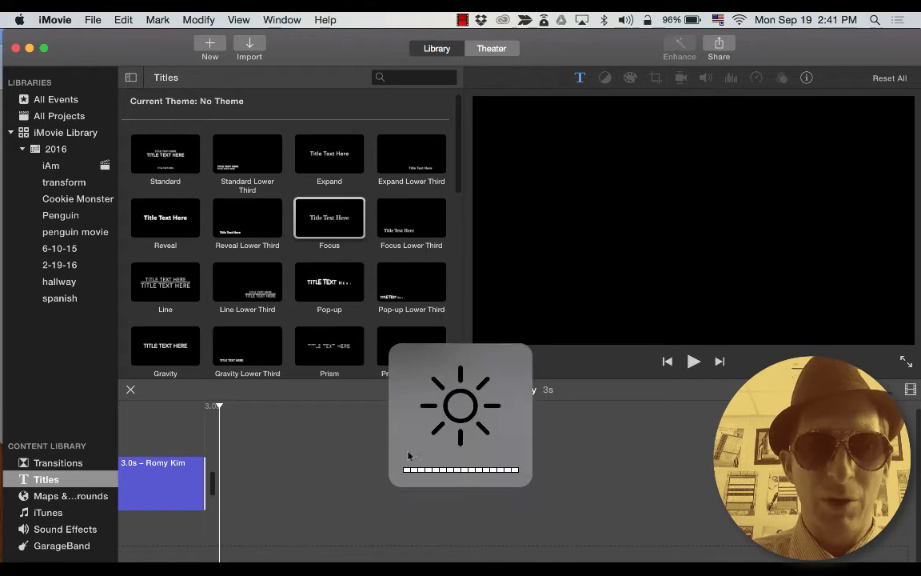
scroll(308, 404, left, 3)
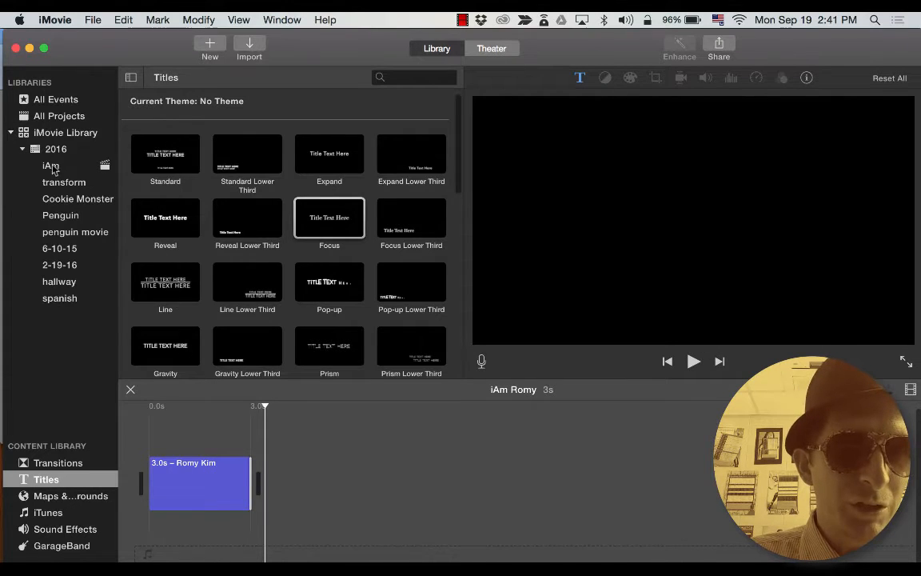
Append the five selected selfie and car clips from iAm after the title, making 36 seconds.
click(51, 166)
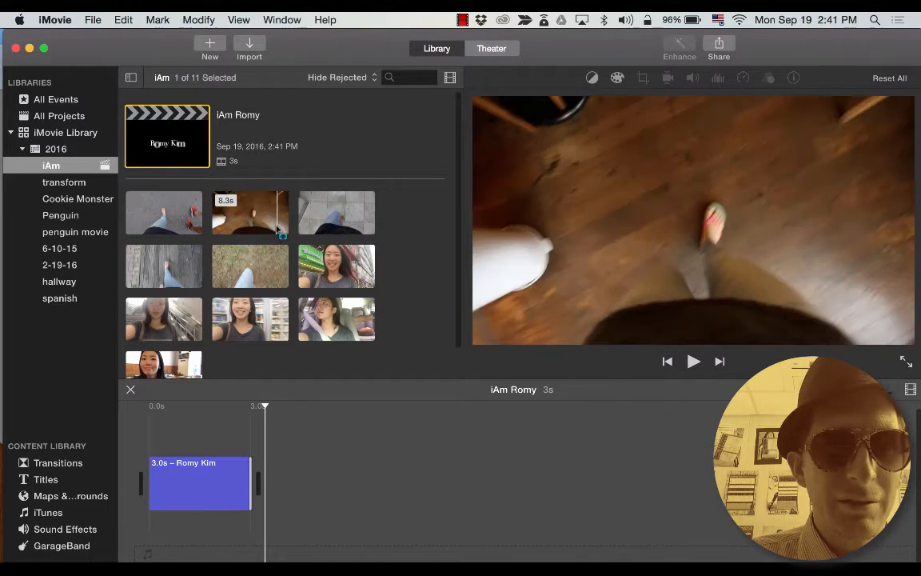
click(260, 218)
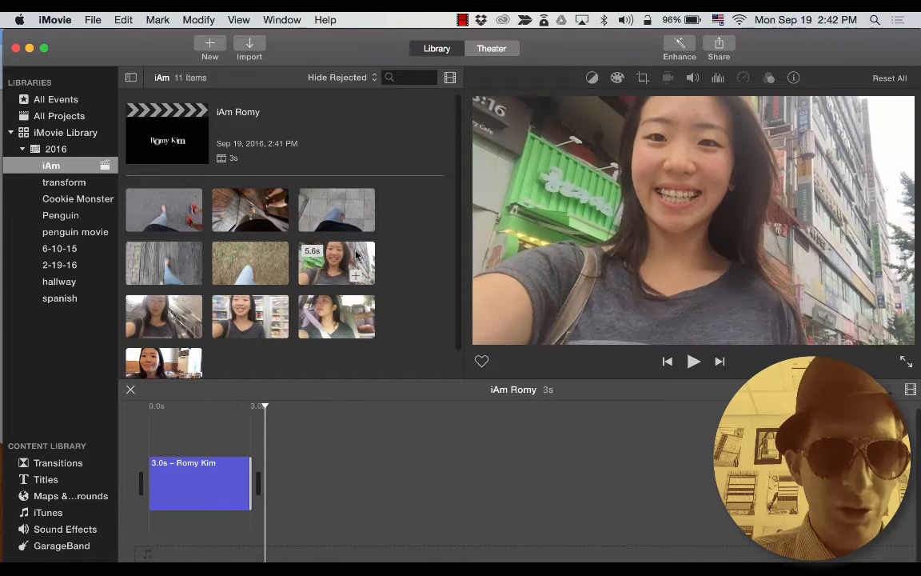
drag(361, 302, 140, 358)
key(e)
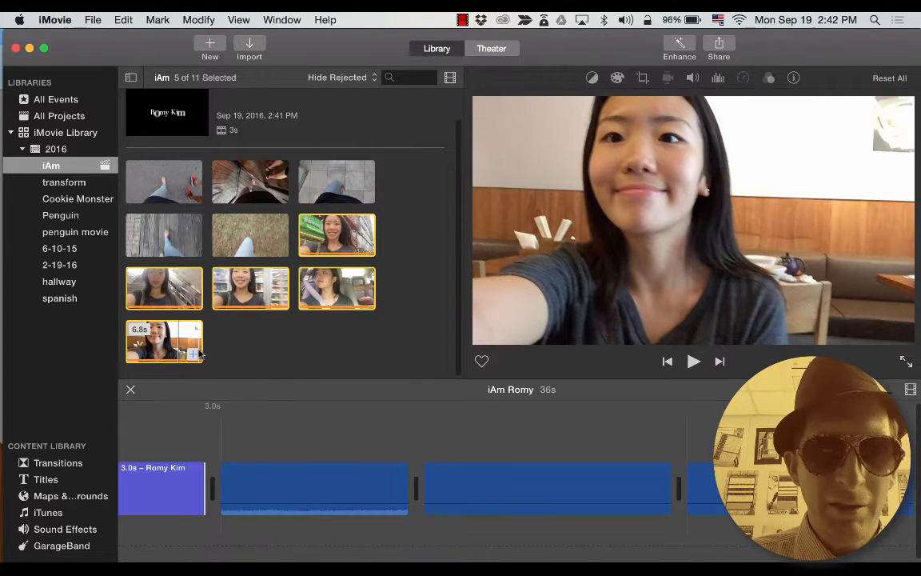
click(427, 480)
scroll(432, 478, left, 3)
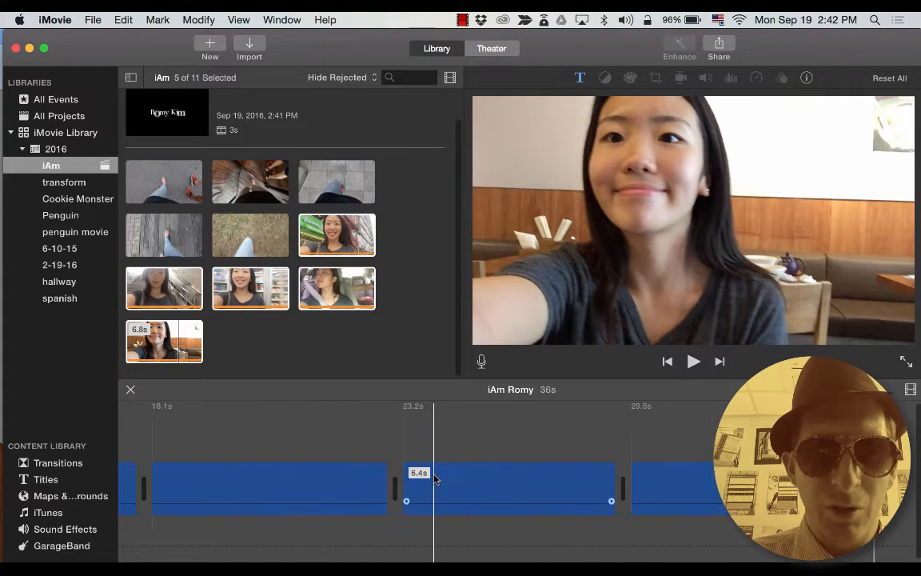
scroll(430, 476, left, 10)
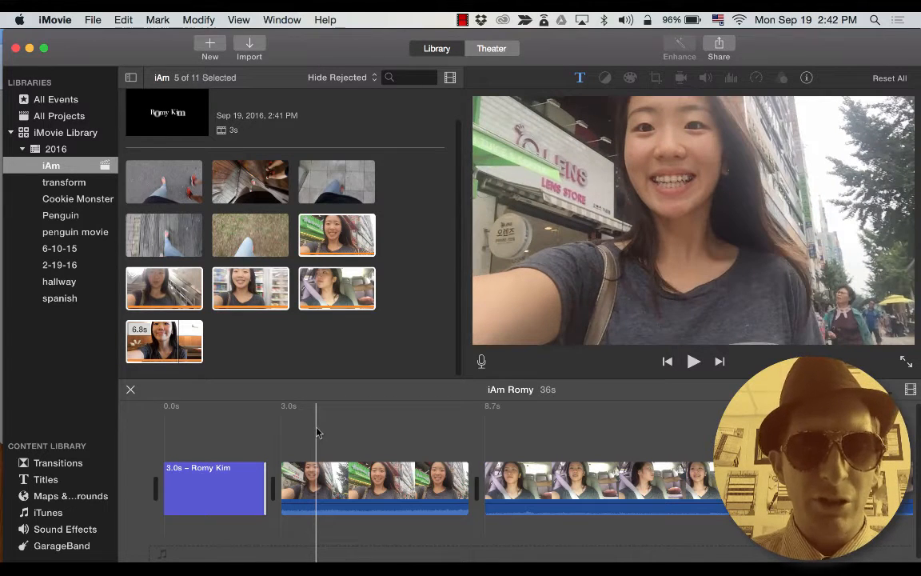
key(super+Tab)
key(super+shift+Tab)
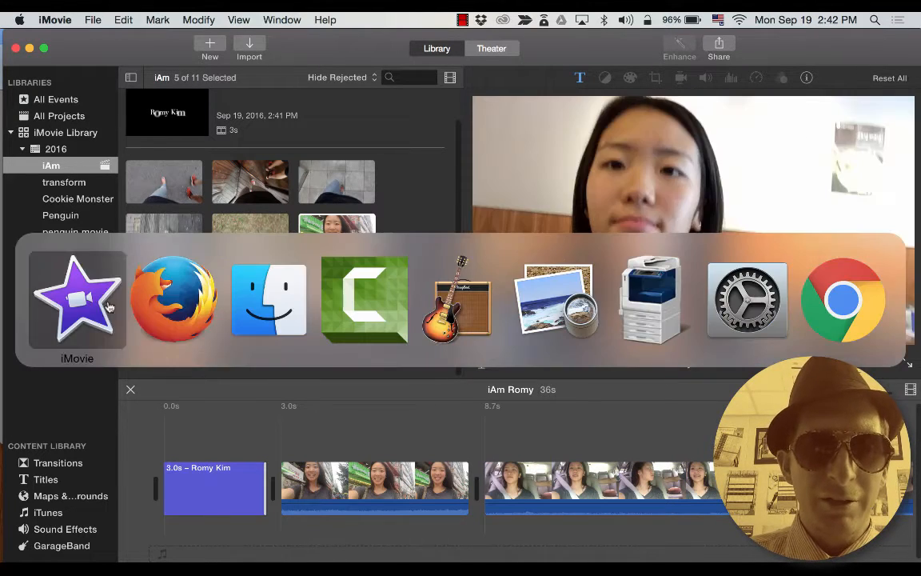
Drag garage band music.mp3 into the timeline as a 34.9-second track starting at 0.0s.
key(super+Tab)
key(super+Tab)
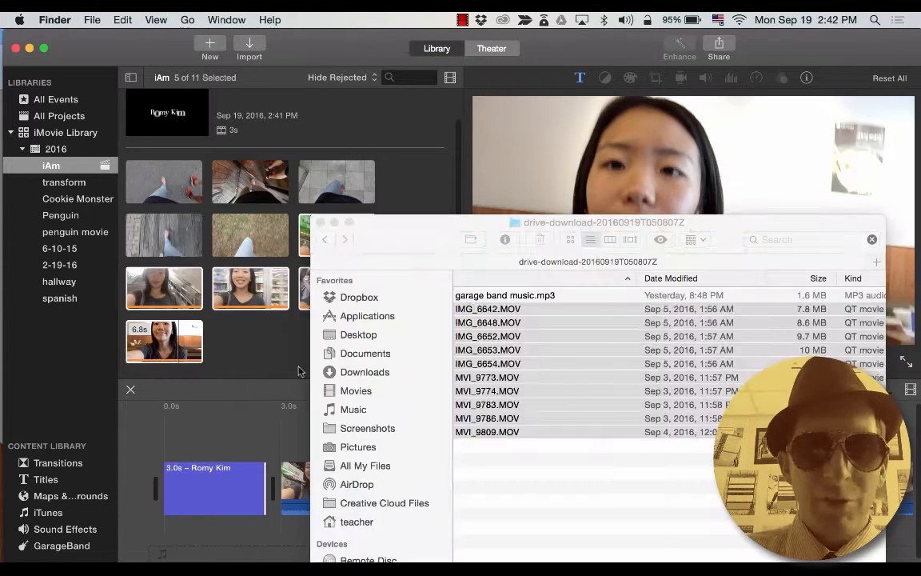
click(489, 295)
scroll(510, 302, left, 2)
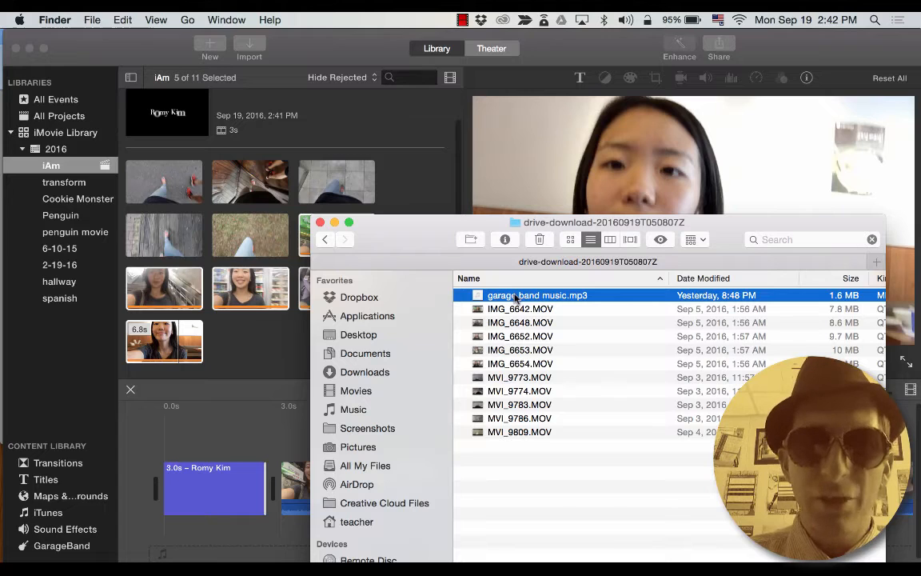
drag(514, 296, 217, 551)
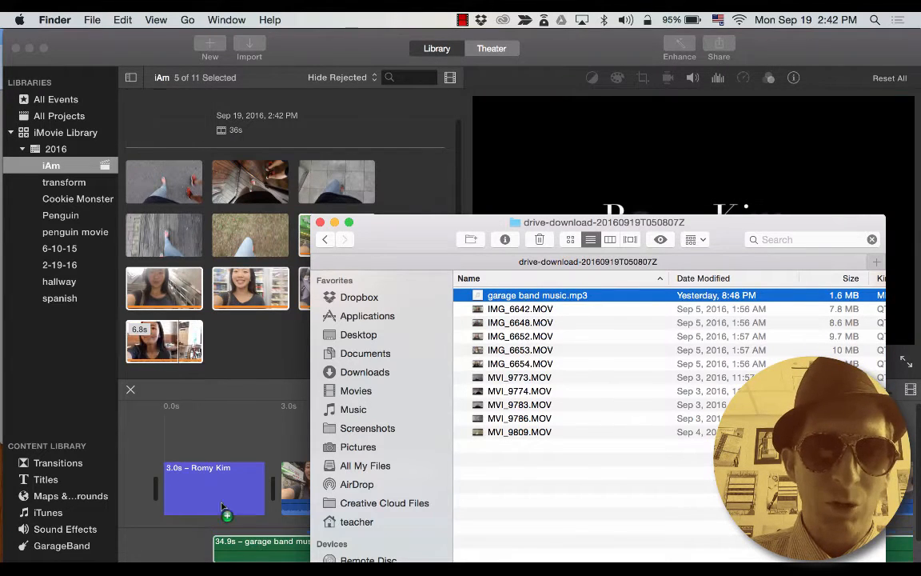
click(223, 423)
drag(298, 552, 232, 555)
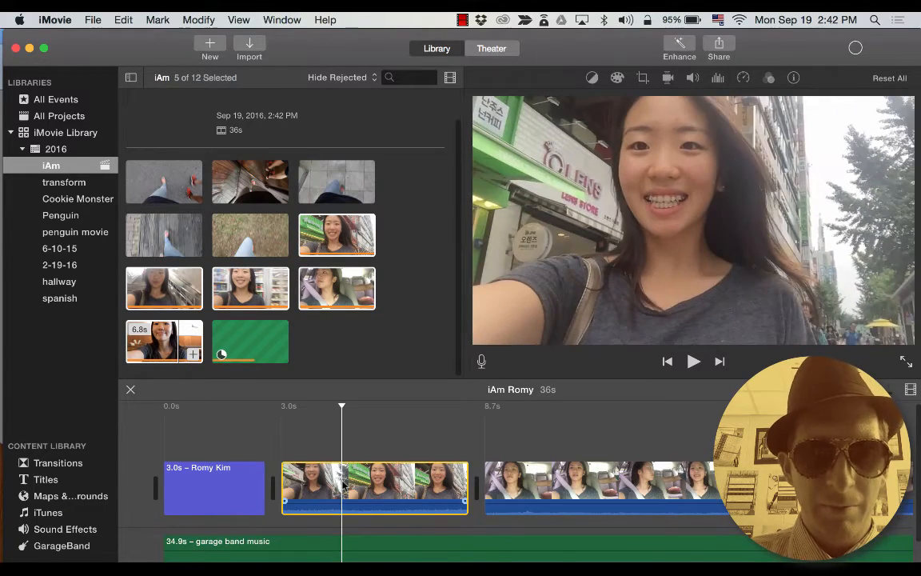
key(space)
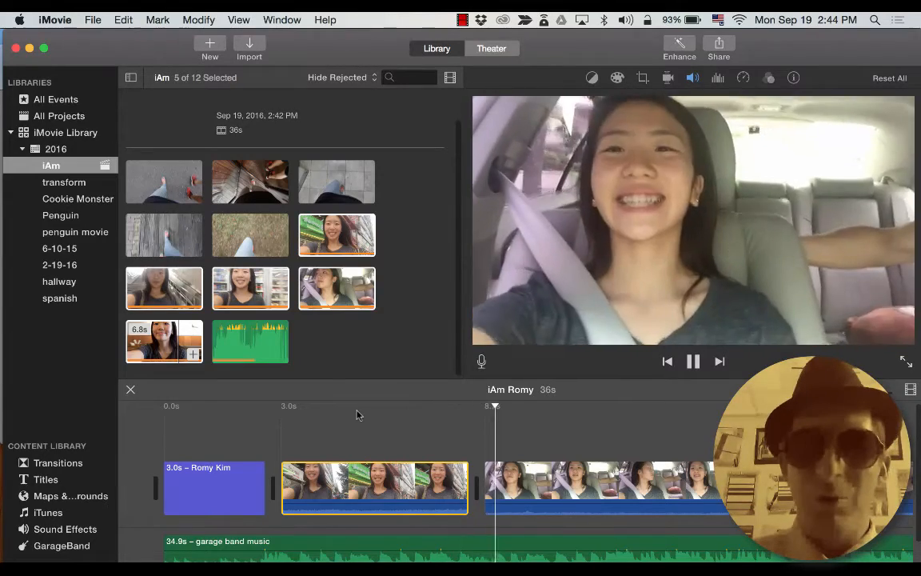
key(space)
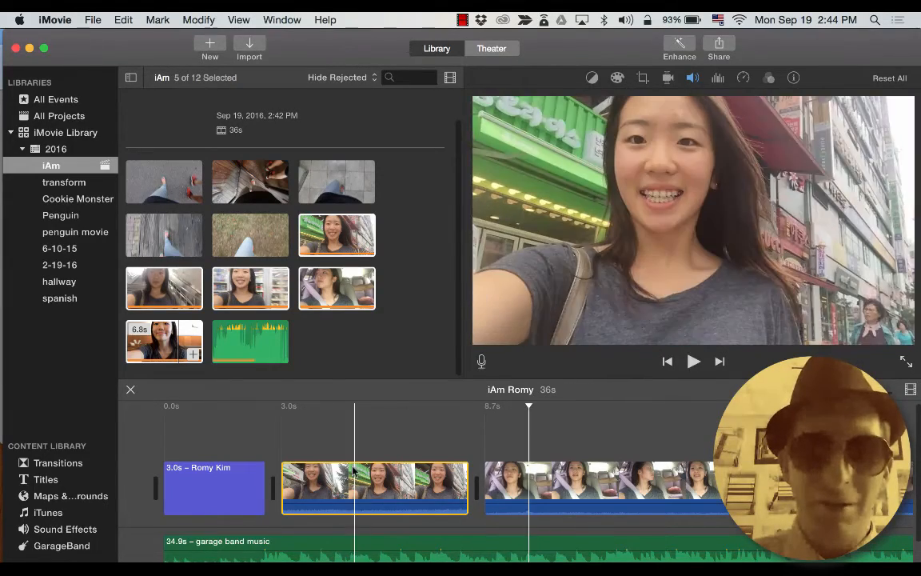
click(352, 479)
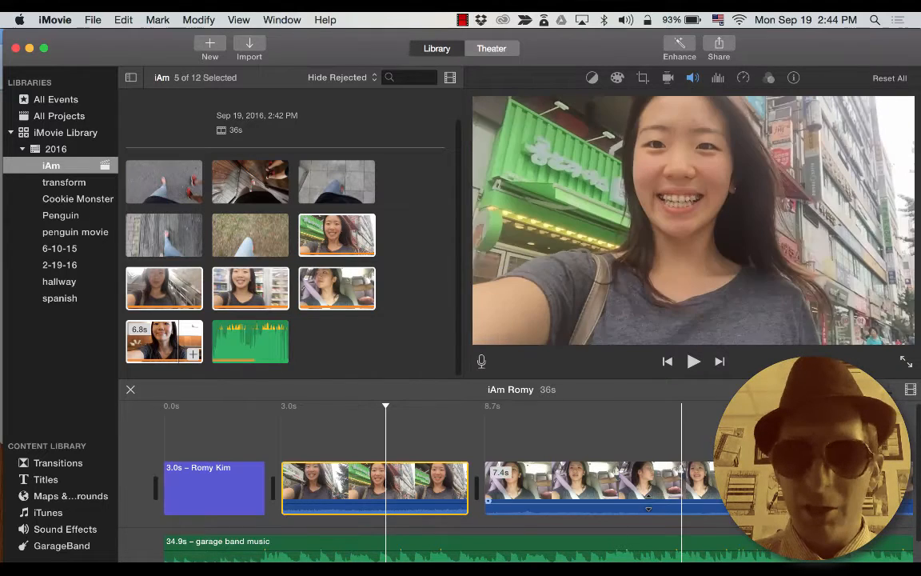
scroll(684, 487, right, 10)
key(super+a)
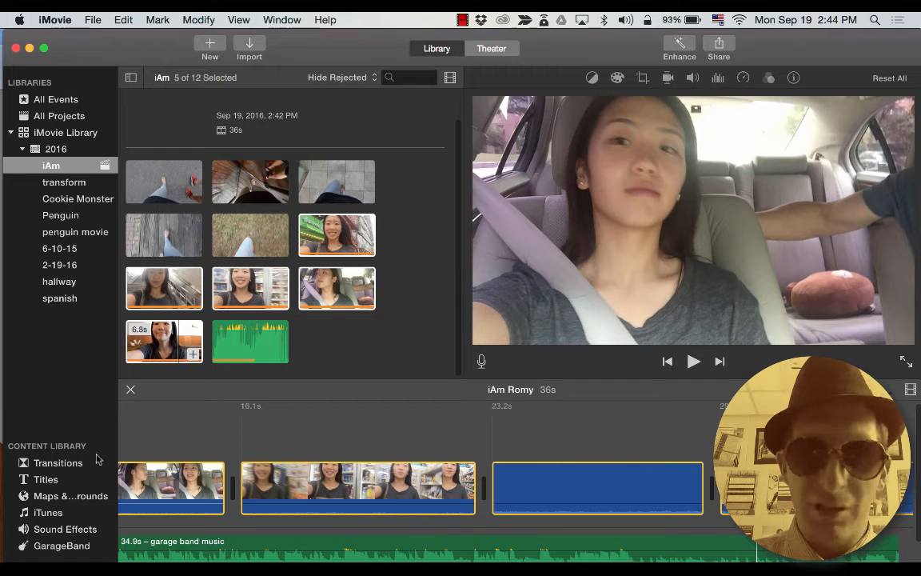
scroll(224, 484, left, 6)
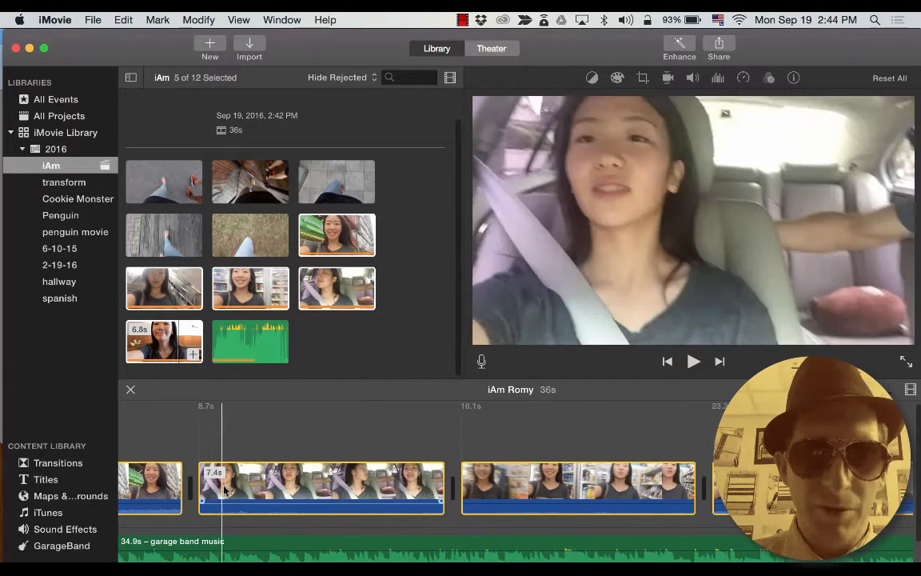
scroll(224, 483, left, 4)
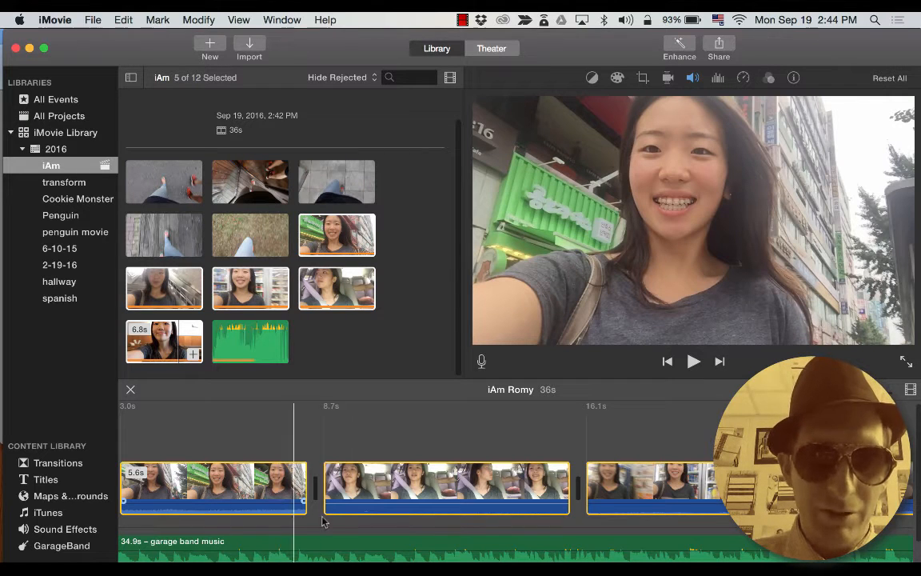
scroll(267, 510, down, 1)
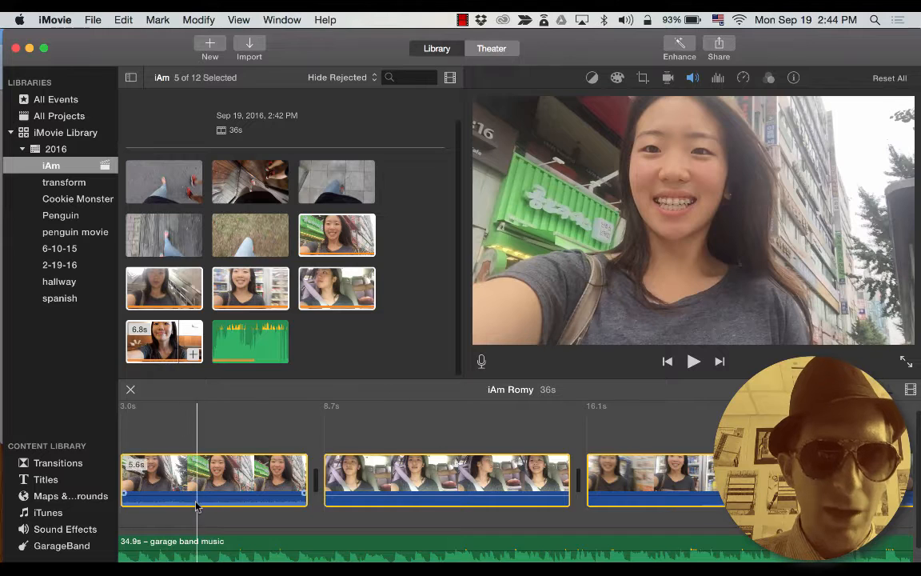
scroll(216, 484, left, 5)
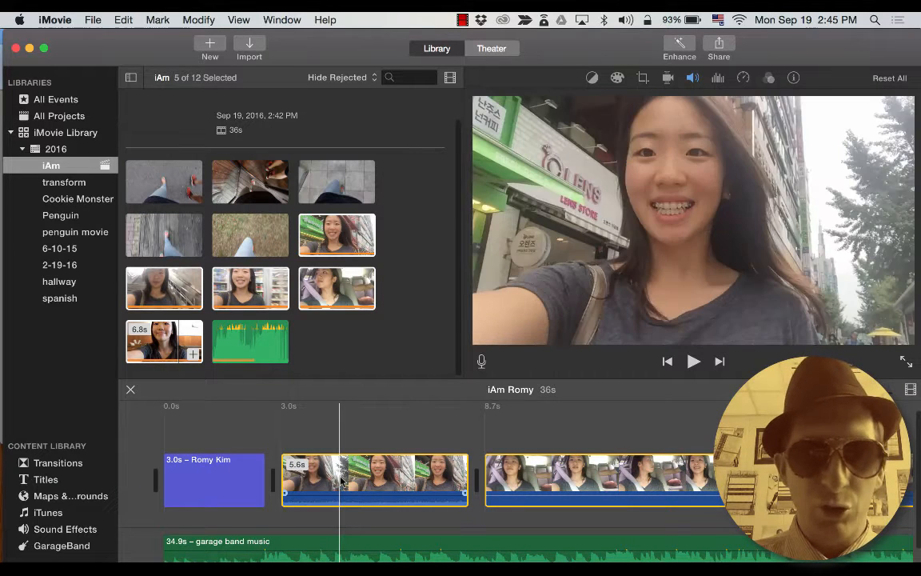
Select the garage band music clip, test muting it, and leave it unmuted.
drag(194, 549, 197, 549)
click(181, 548)
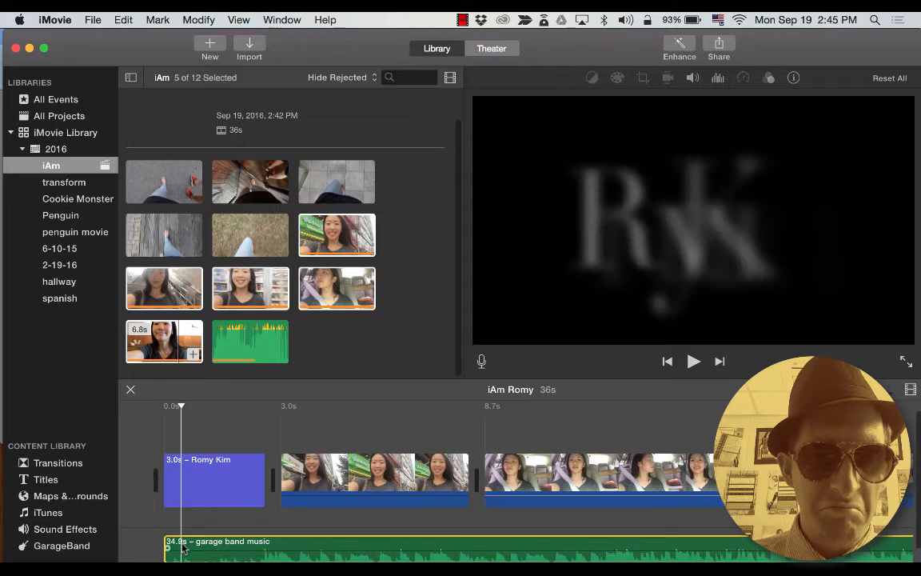
key(shift+super+m)
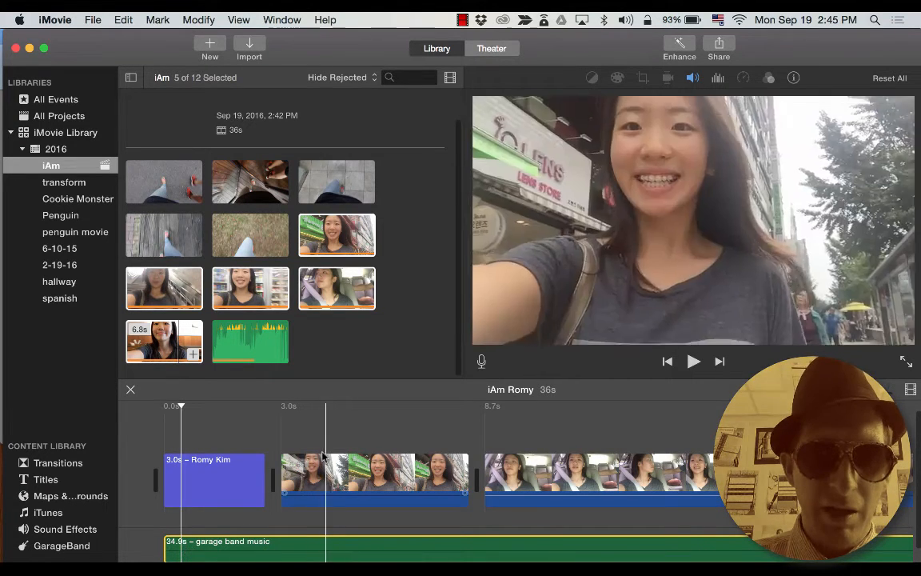
key(space)
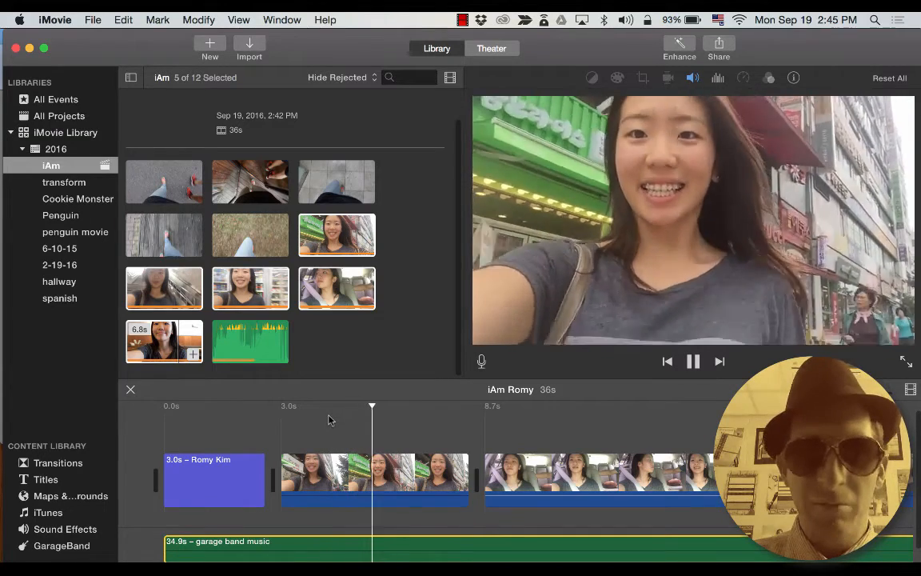
key(space)
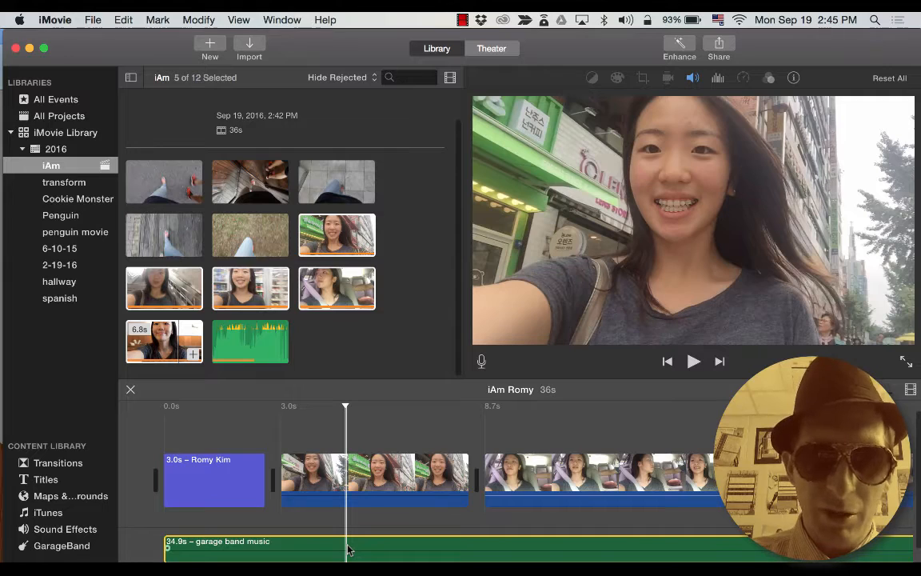
key(shift+super+m)
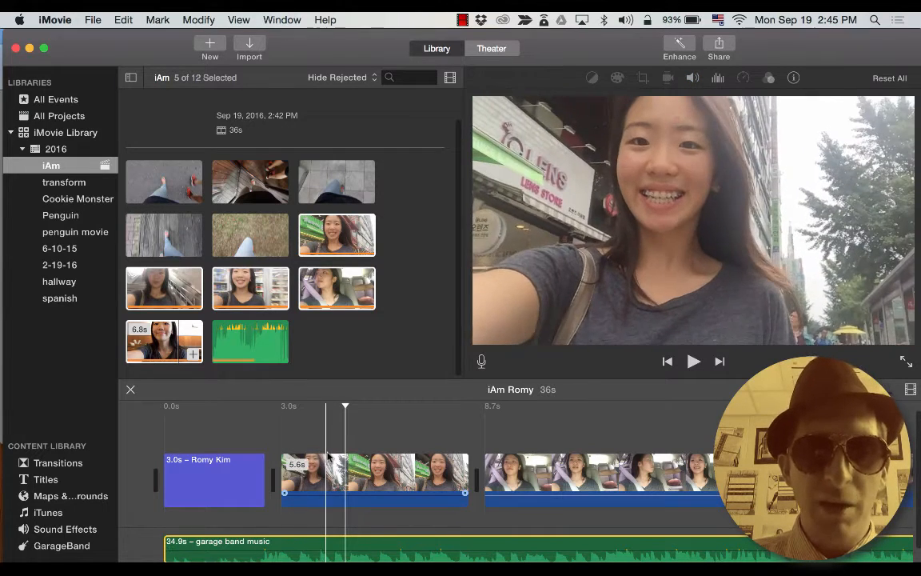
Play back the opening title and street clip, then open Color Balance for the street selfie clip.
key(space)
key(space)
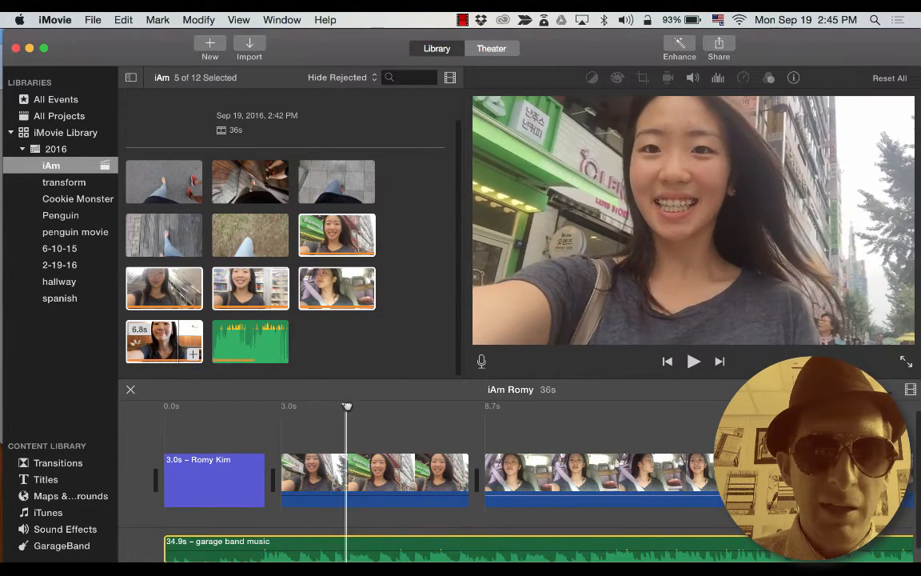
click(165, 431)
key(space)
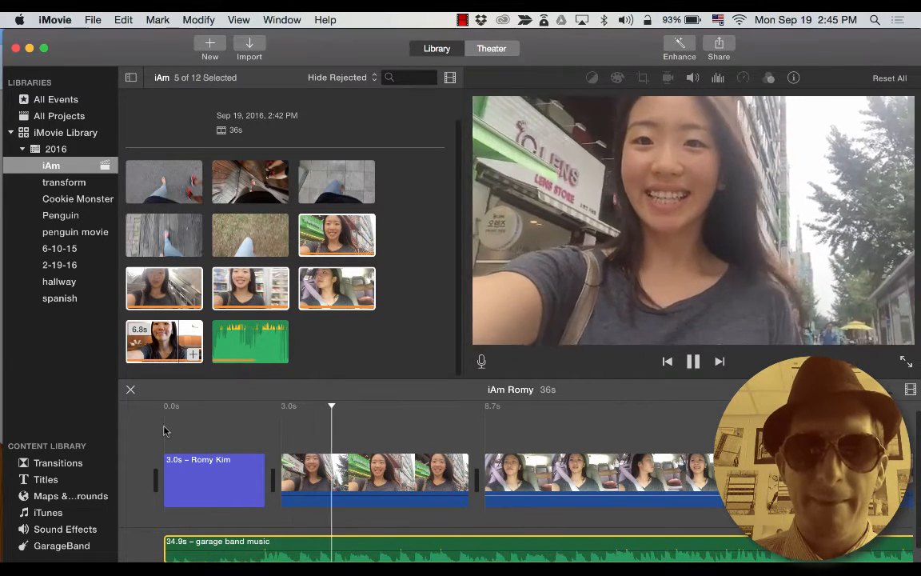
key(space)
click(165, 410)
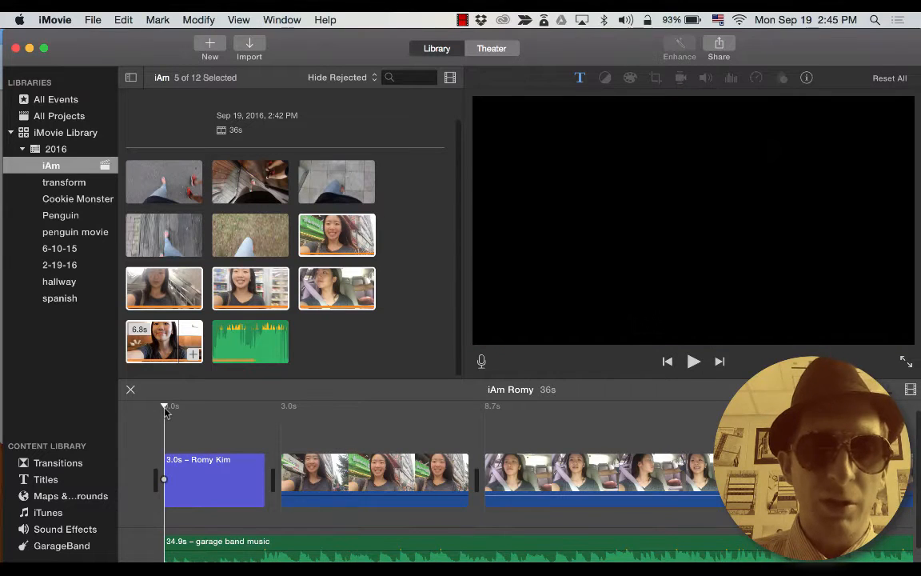
key(space)
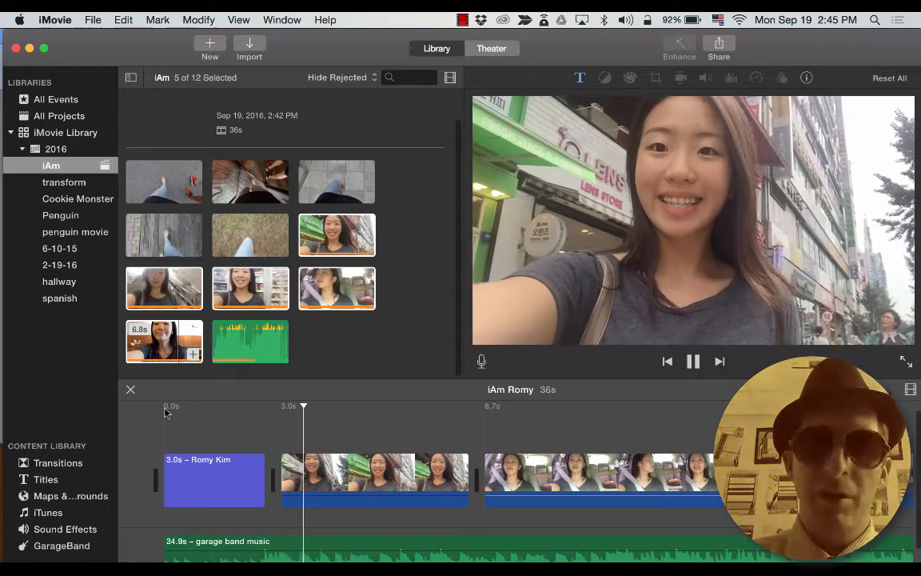
key(space)
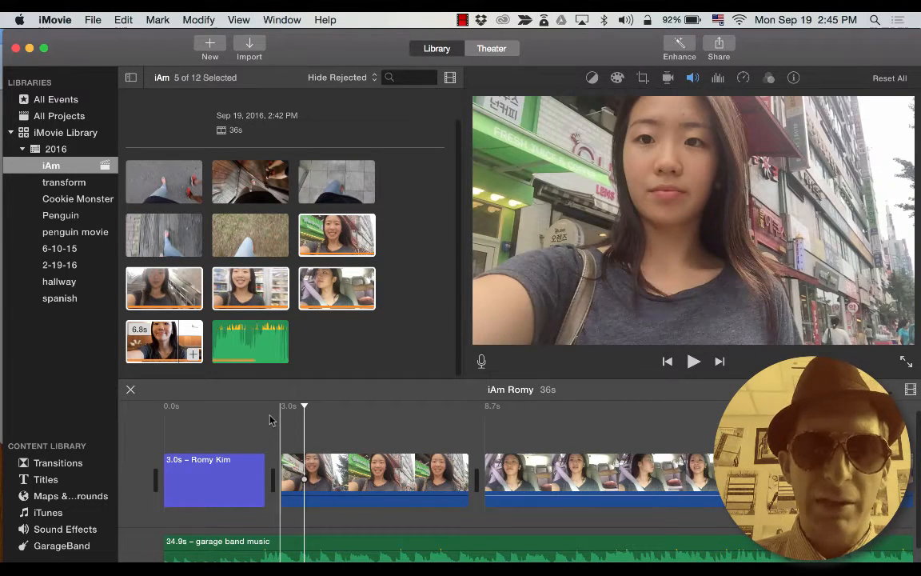
key(space)
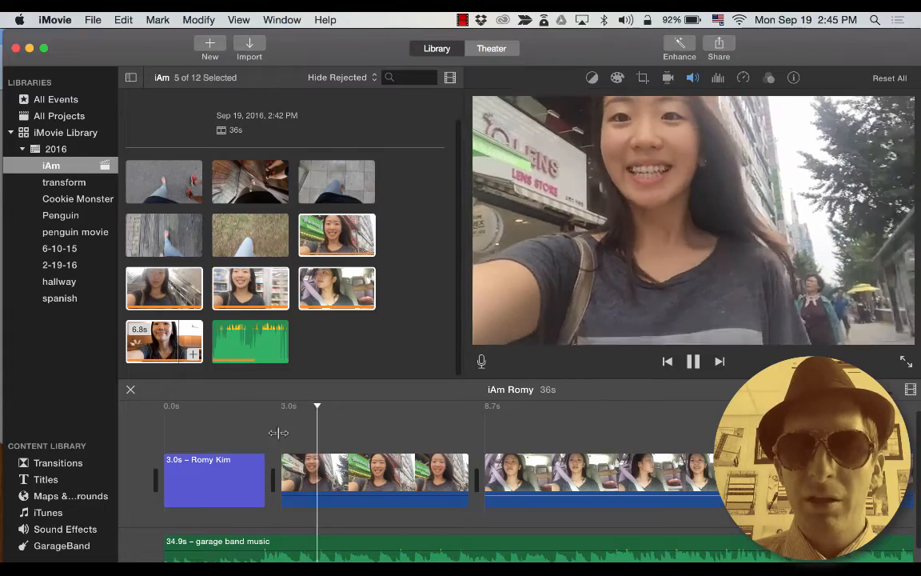
key(space)
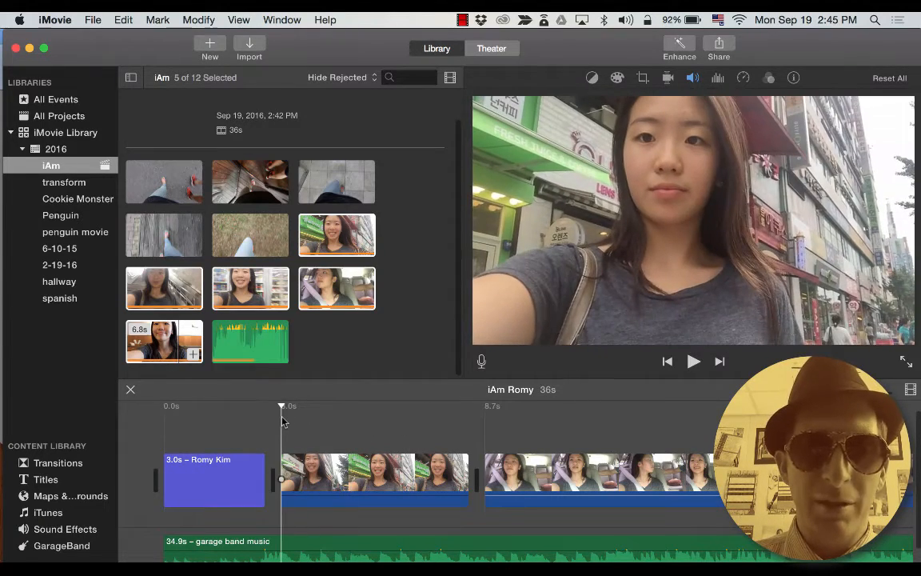
click(323, 464)
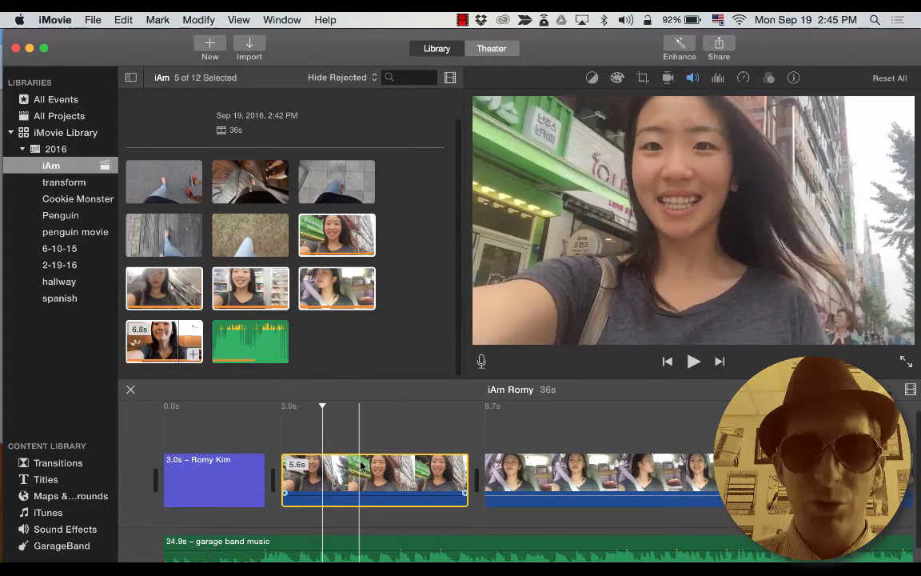
click(358, 465)
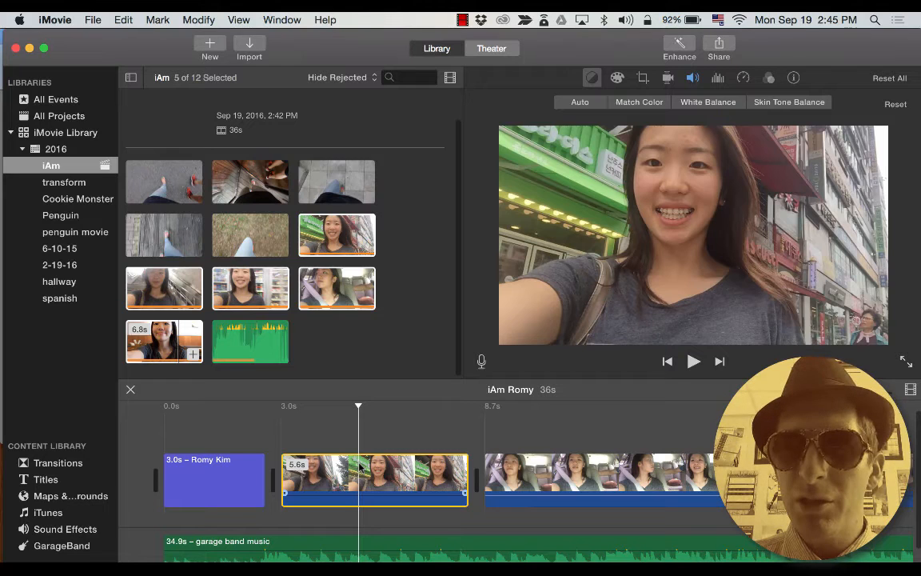
Open the street clip's information, try a 1.0-second duration, and undo it.
click(743, 78)
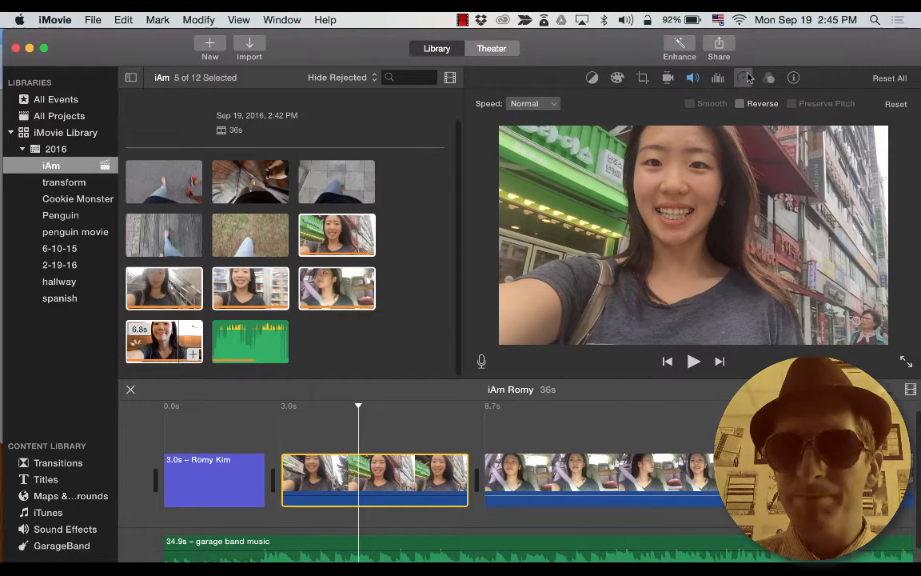
click(794, 78)
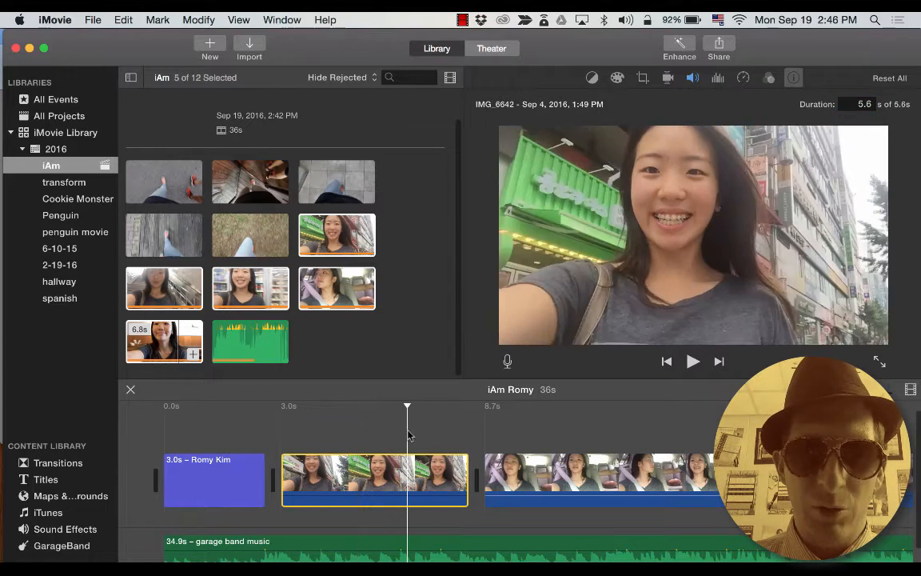
click(408, 480)
click(344, 480)
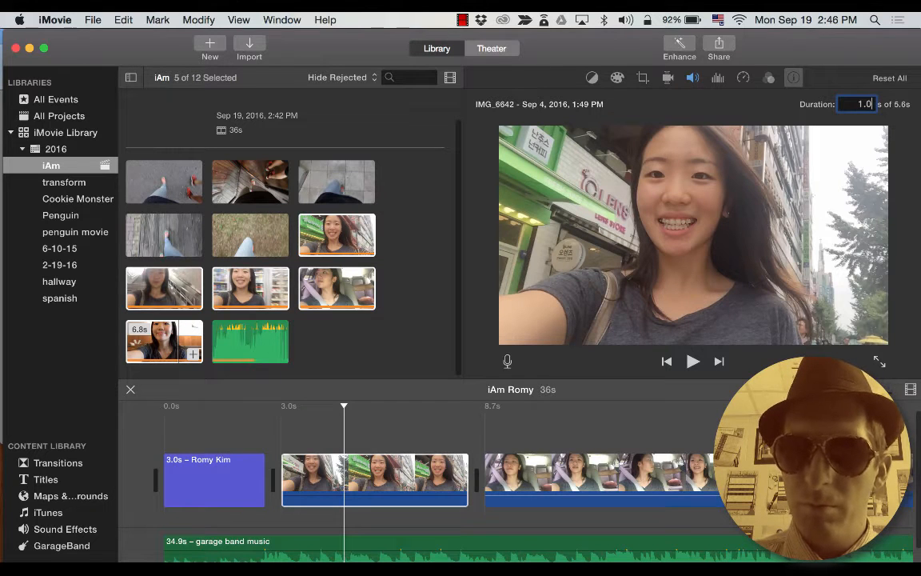
key(Return)
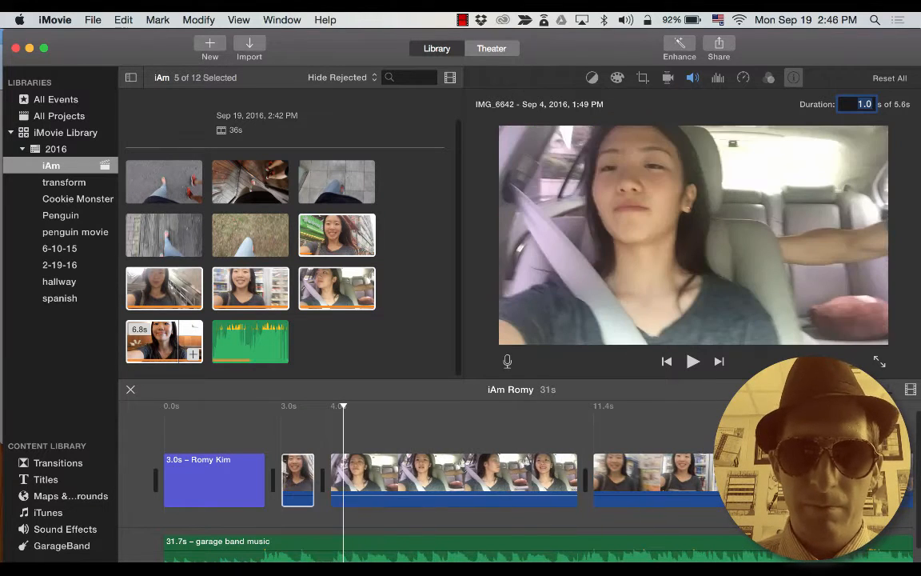
key(super+z)
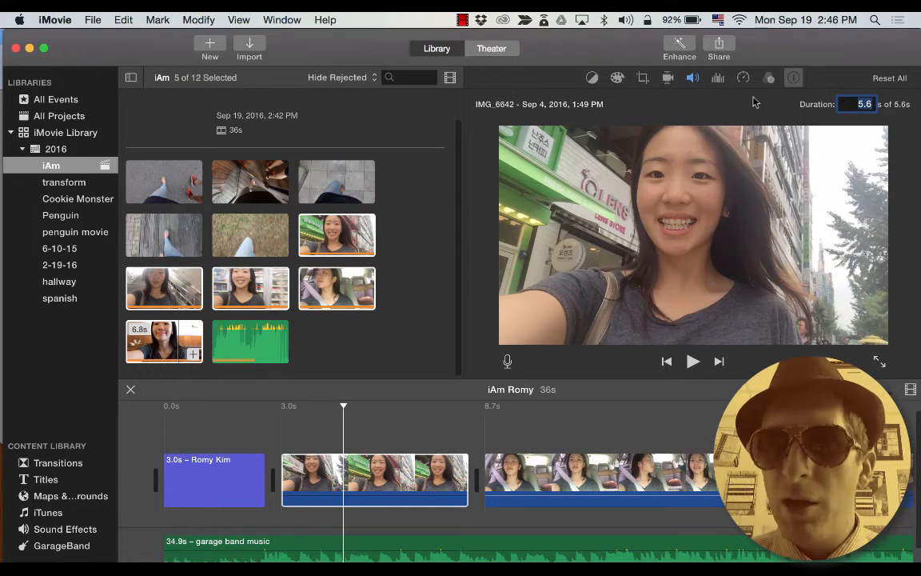
Reselect the street clip and show its information: IMG_6642, Sep 4 2016, 5.6 seconds.
click(794, 83)
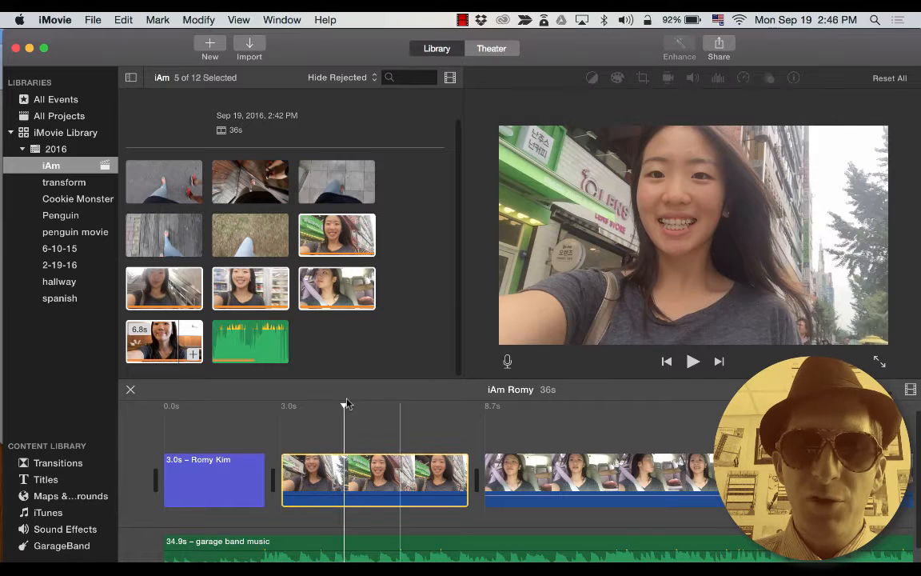
click(770, 121)
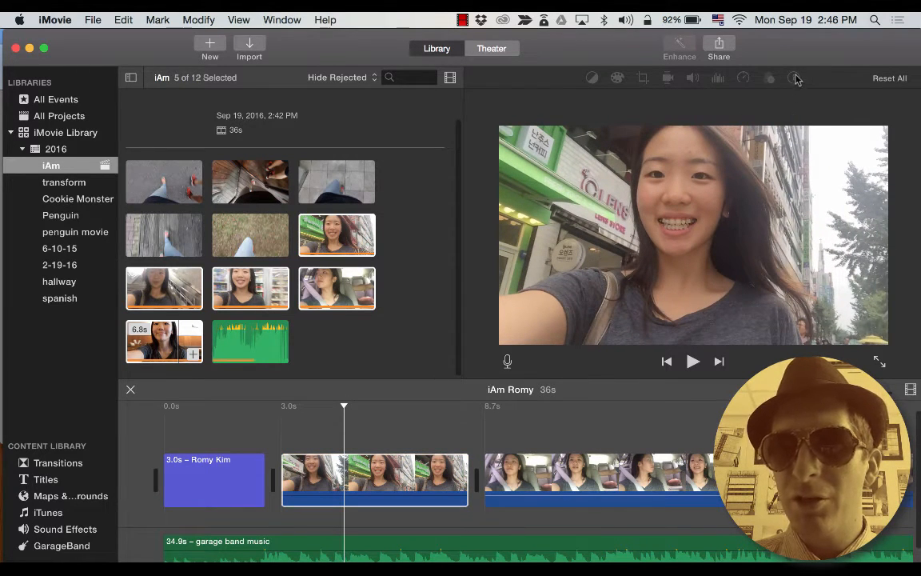
click(401, 479)
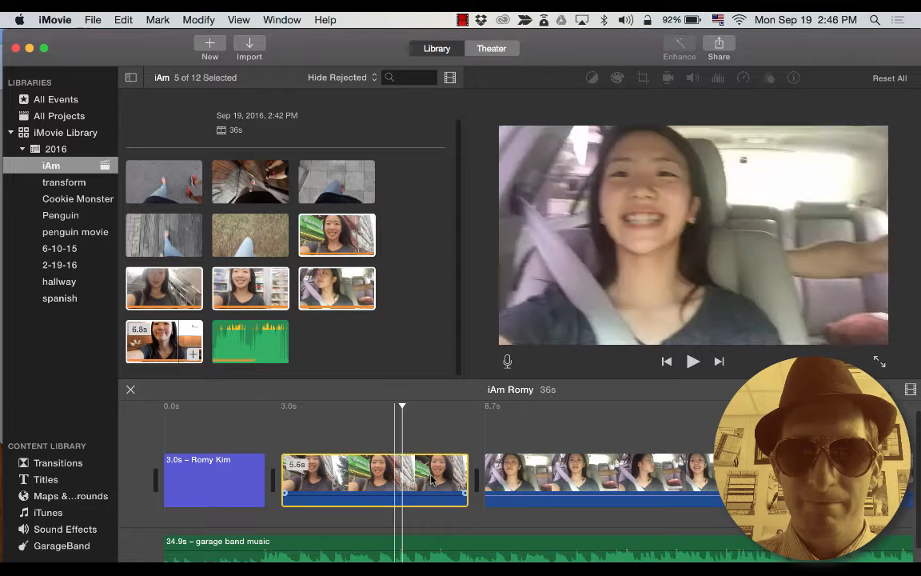
click(396, 543)
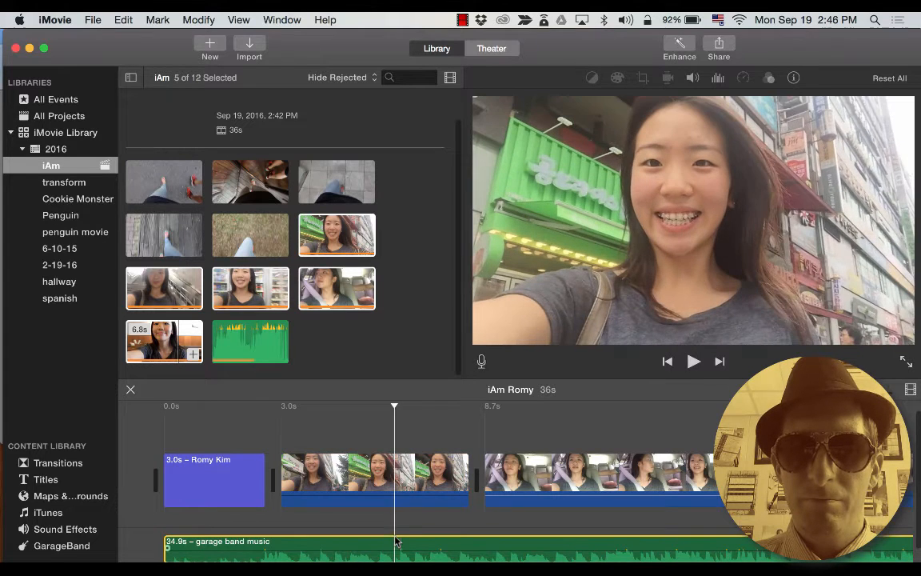
click(400, 472)
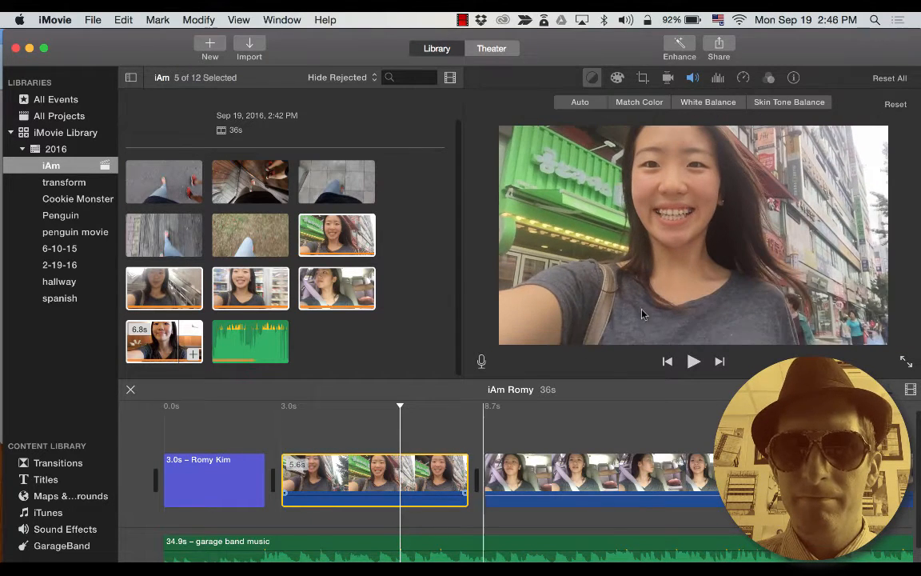
click(795, 78)
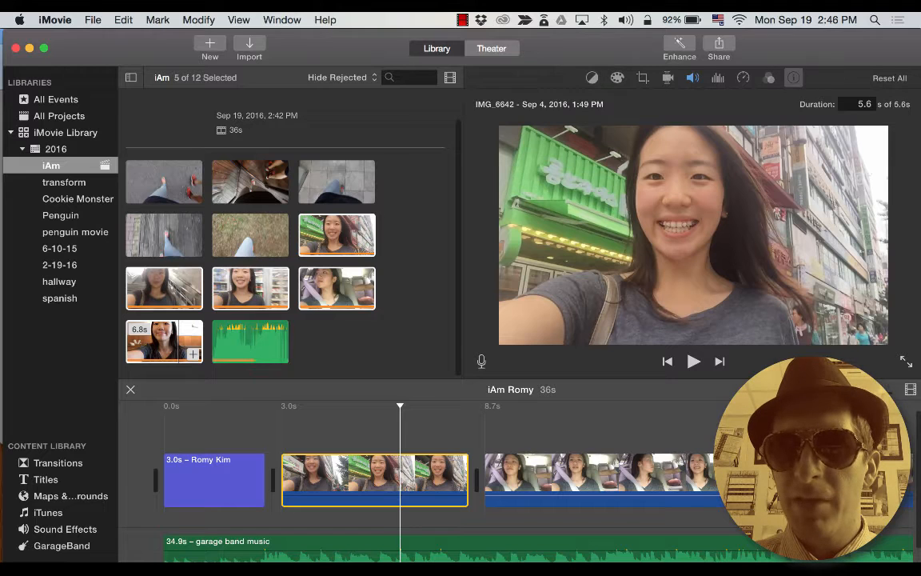
click(864, 104)
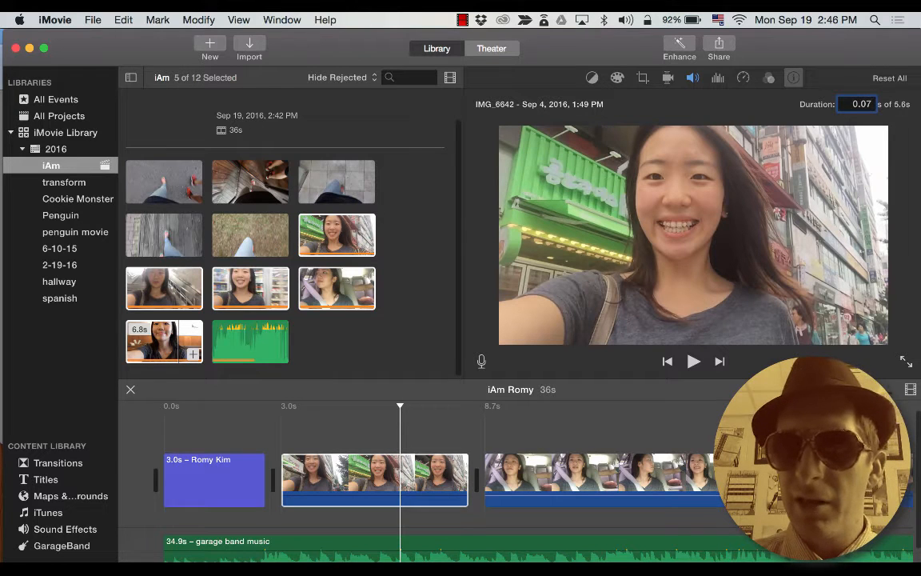
key(Return)
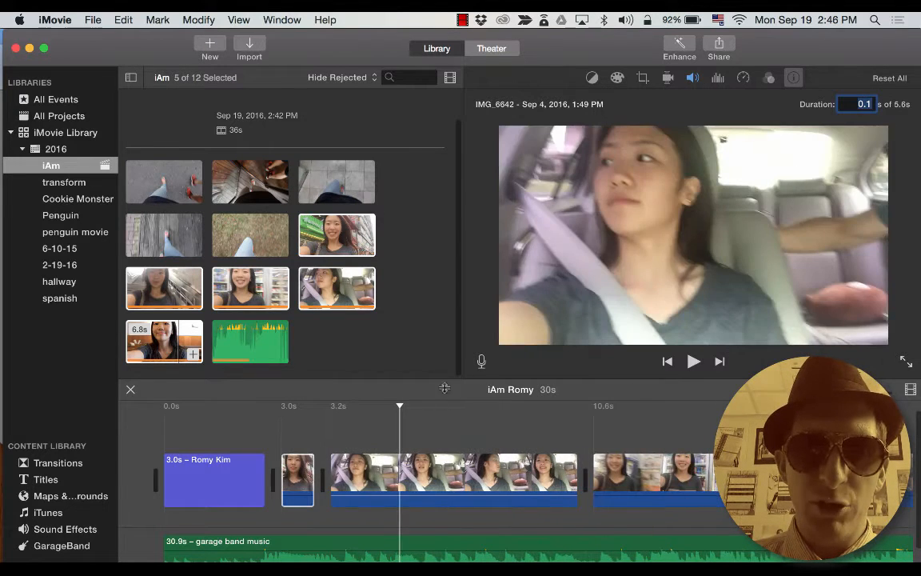
click(445, 416)
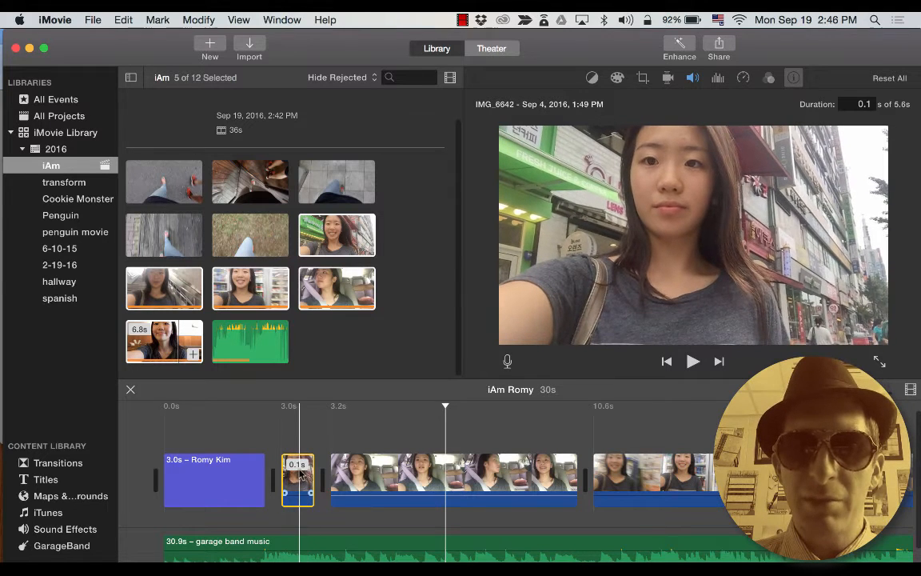
click(300, 472)
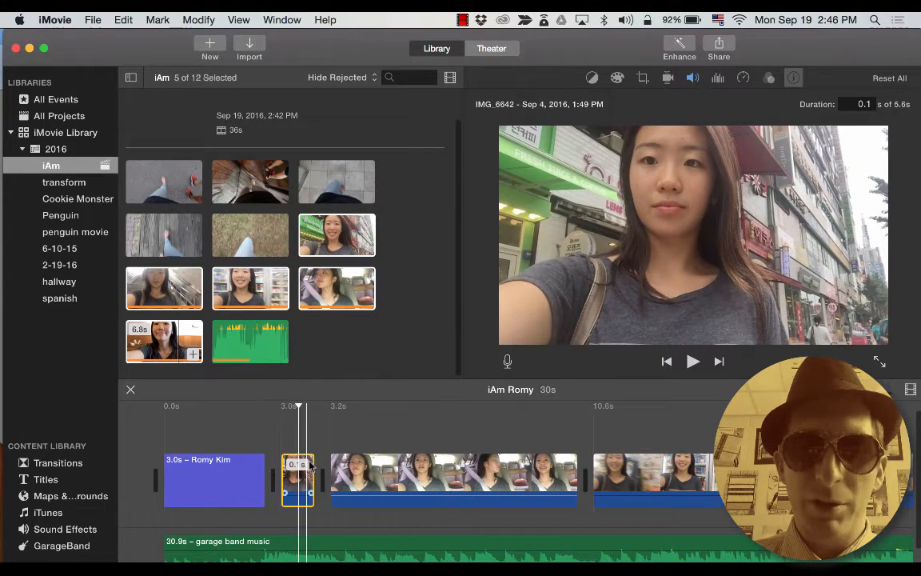
drag(307, 462, 312, 462)
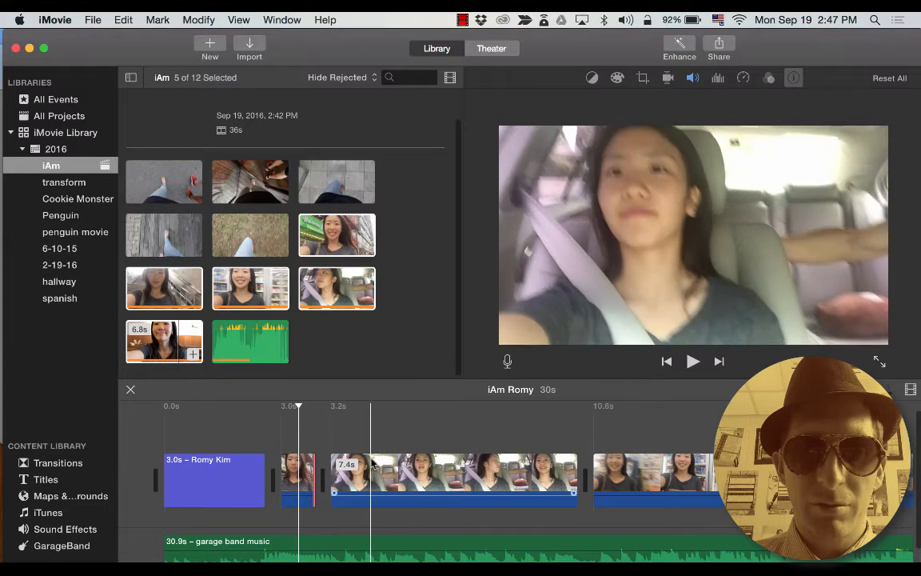
click(302, 478)
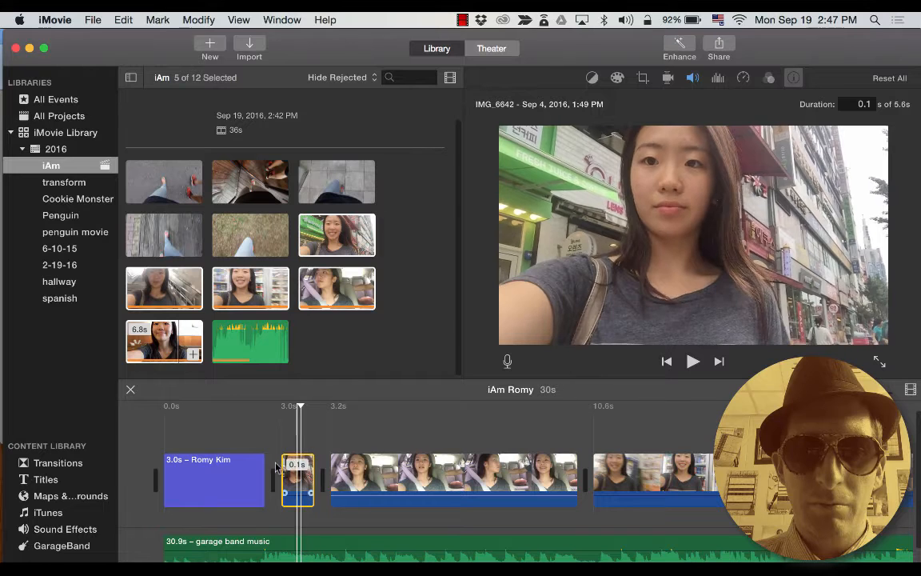
key(space)
key(space)
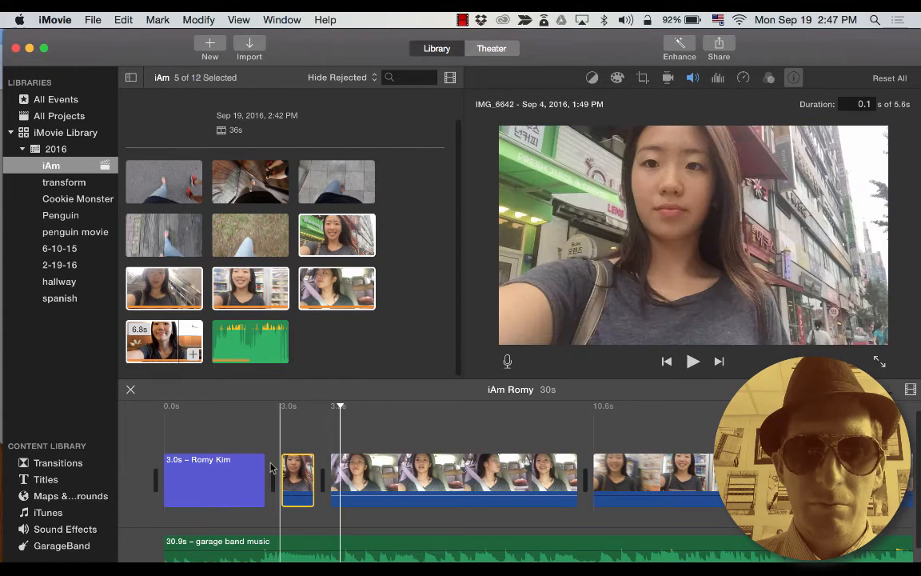
key(super+z)
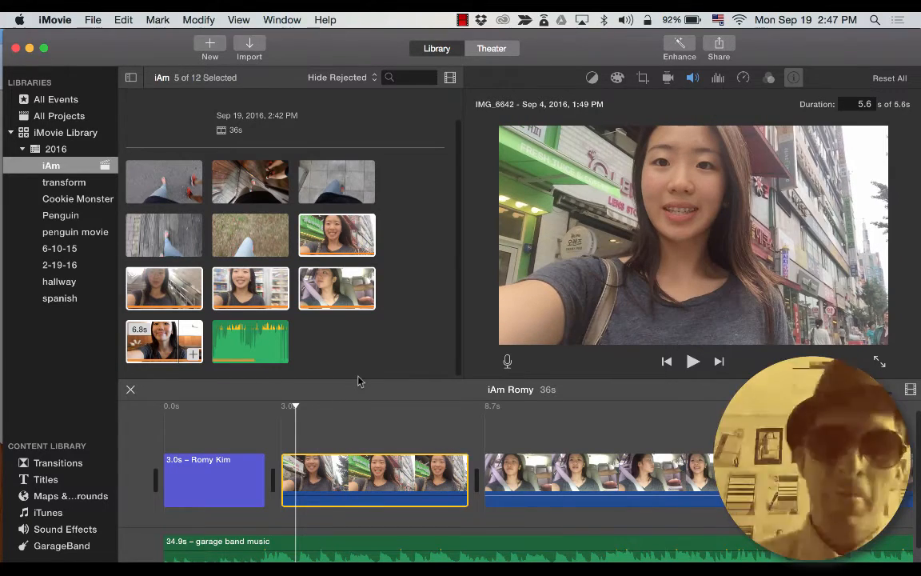
Trim both ends of the street selfie clip down to about 0.7 seconds.
click(376, 428)
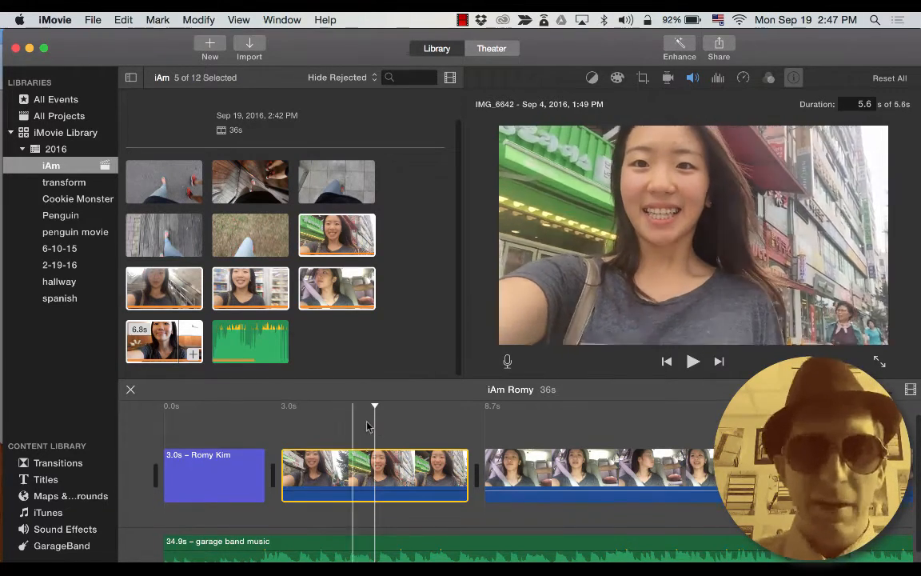
drag(285, 460, 345, 460)
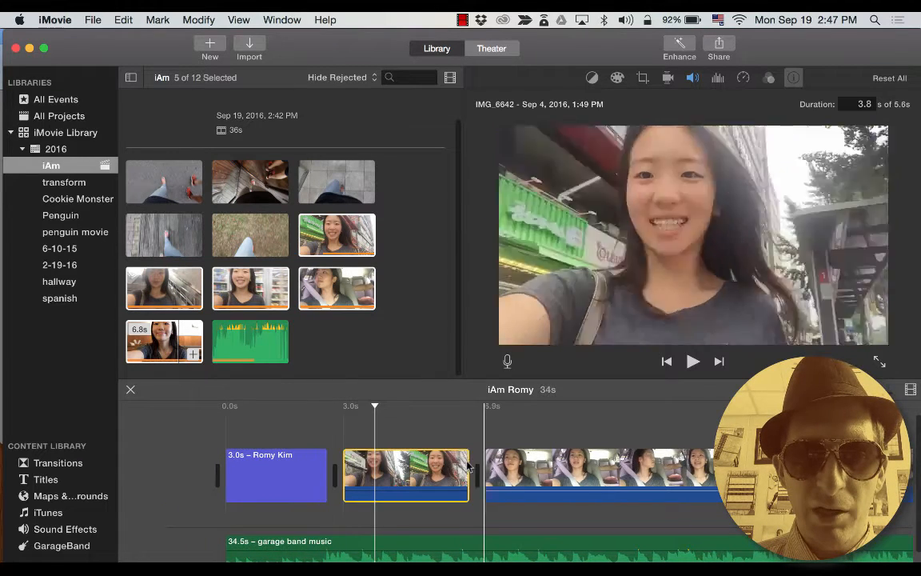
drag(467, 472, 335, 466)
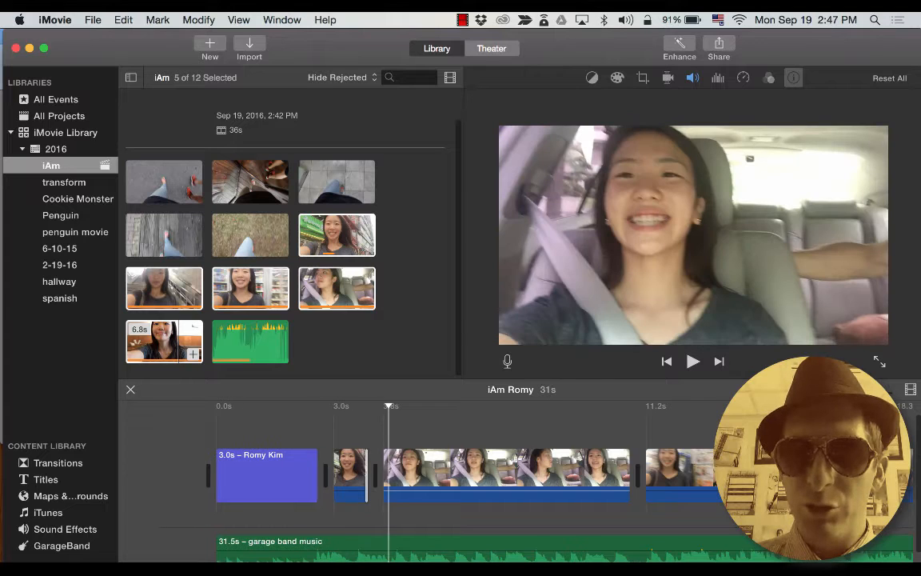
key(super+plus)
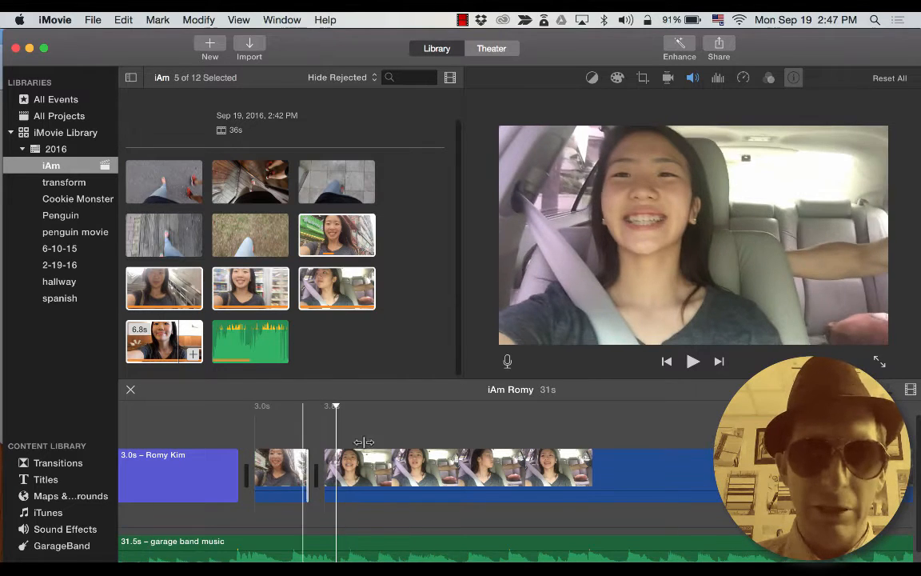
drag(308, 457, 302, 457)
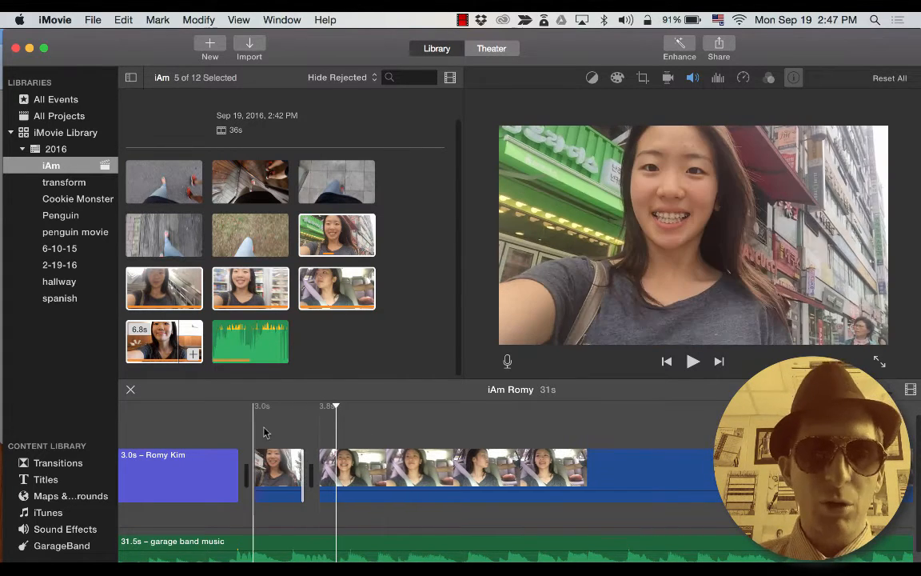
Play the movie from the name title to check the trimmed clip.
click(230, 422)
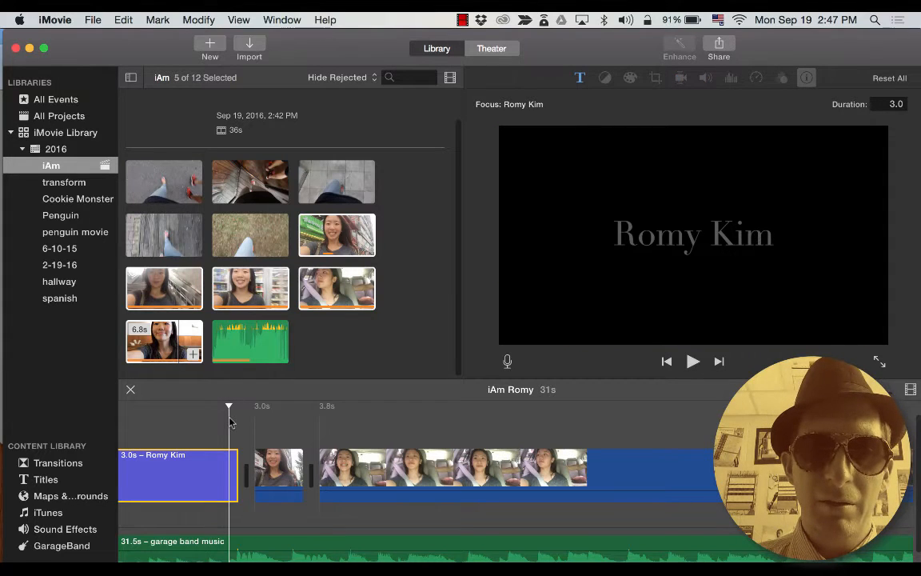
key(space)
key(space)
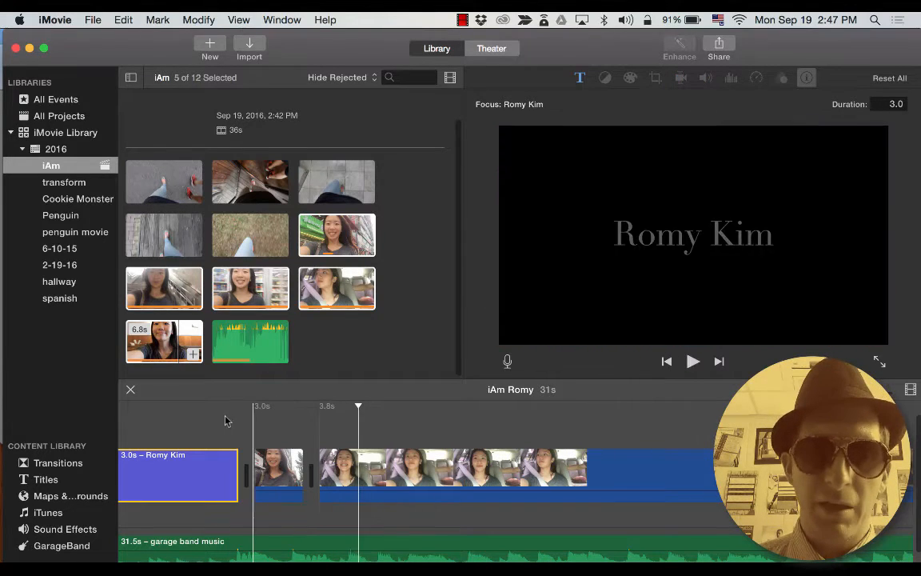
key(space)
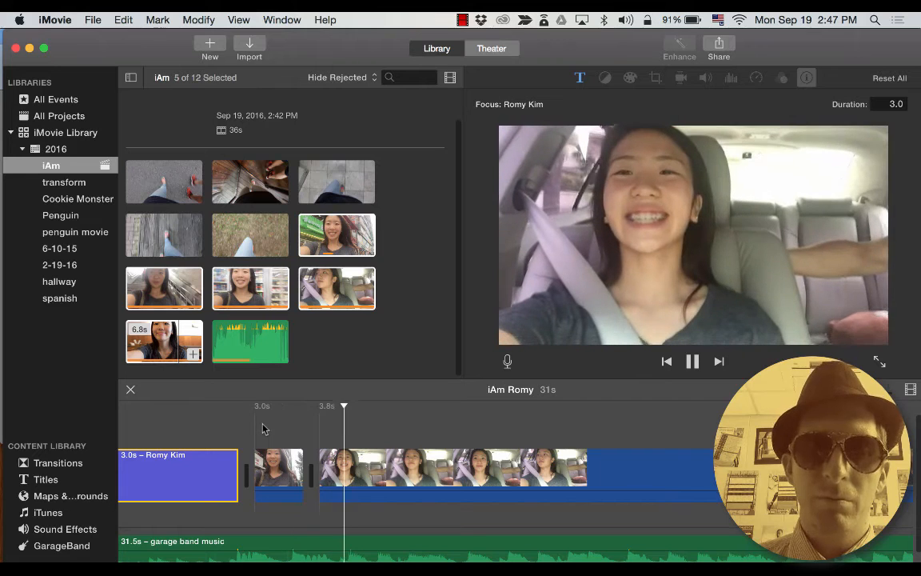
key(space)
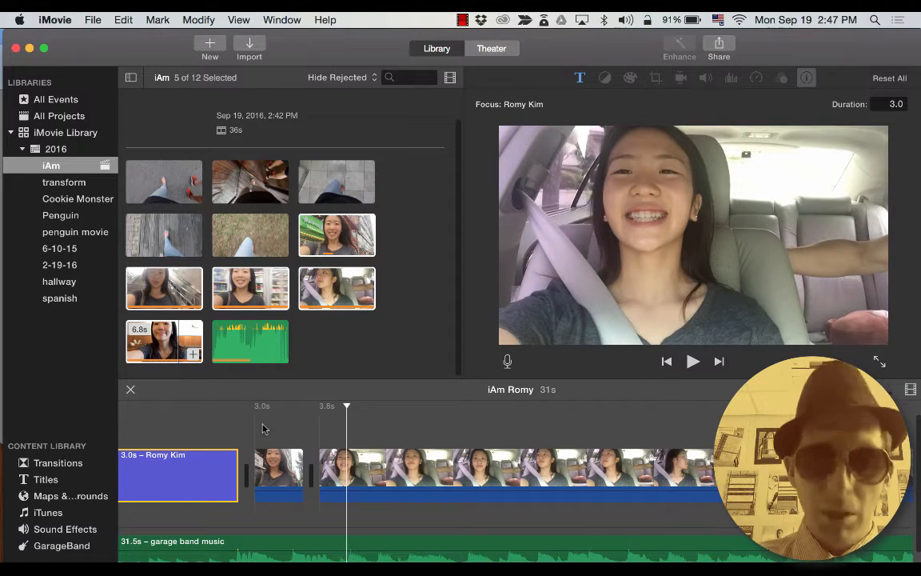
click(328, 438)
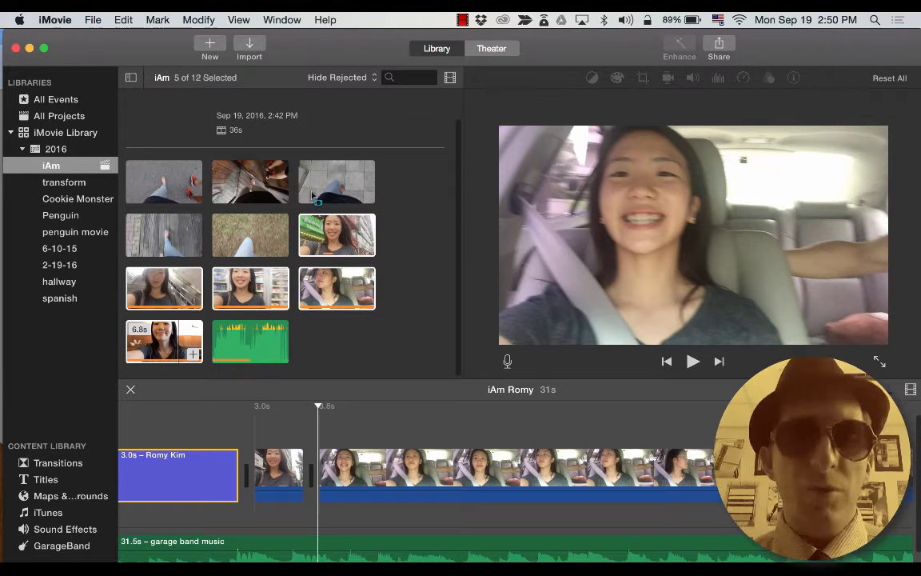
drag(285, 418, 302, 426)
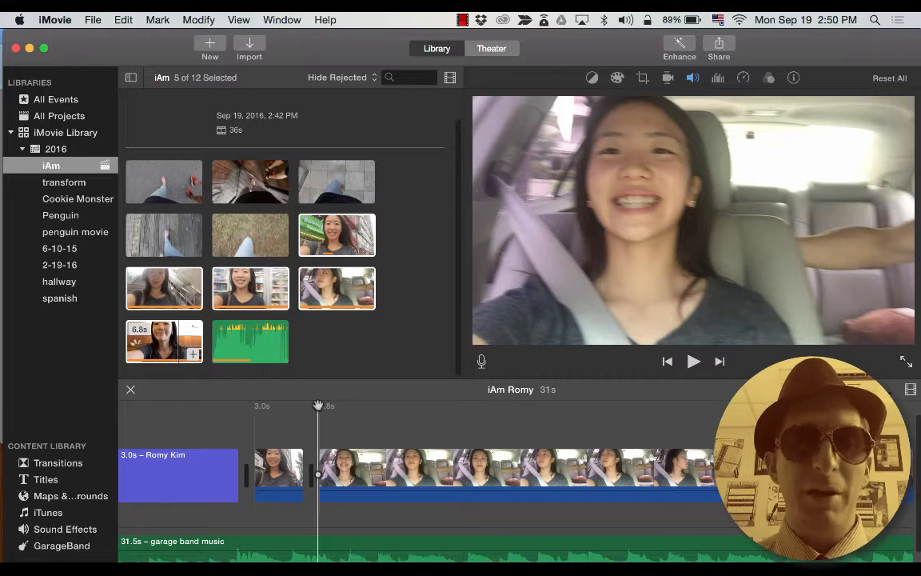
Switch to GarageBand, solo the Trap Door drum track and listen to the drums alone.
key(super+Tab)
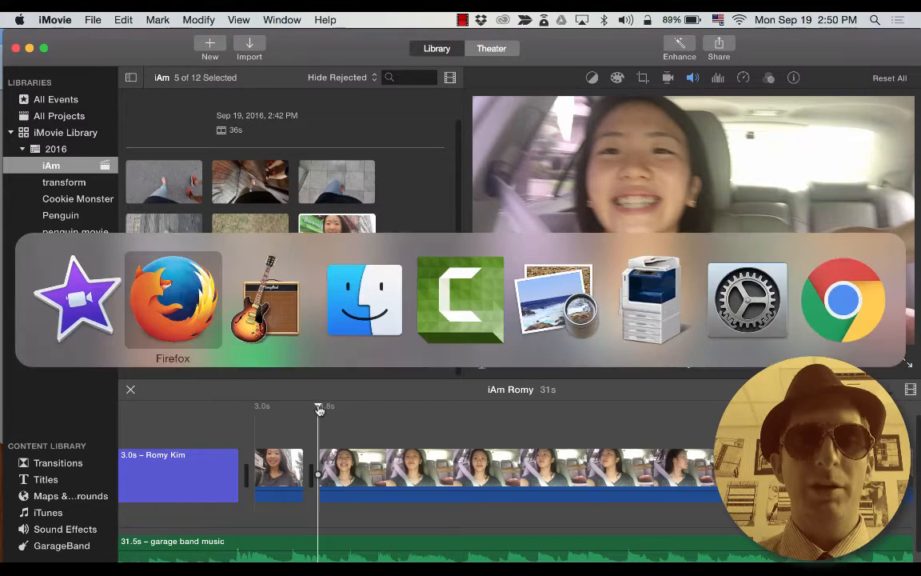
key(super+Tab)
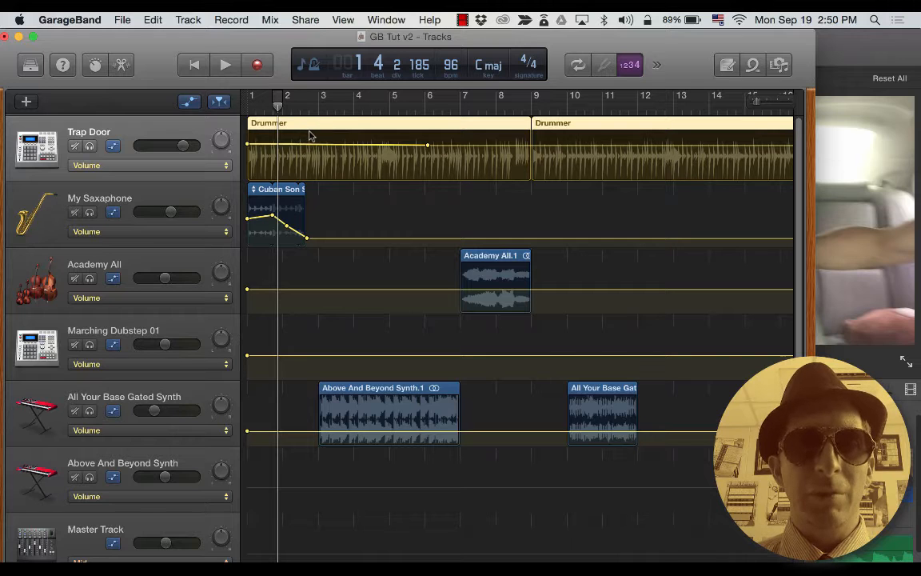
click(90, 146)
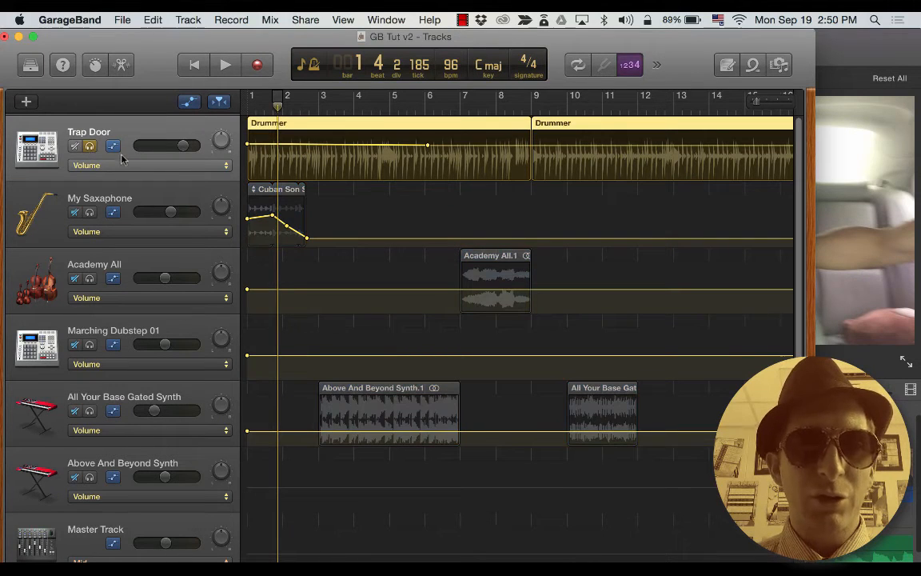
key(space)
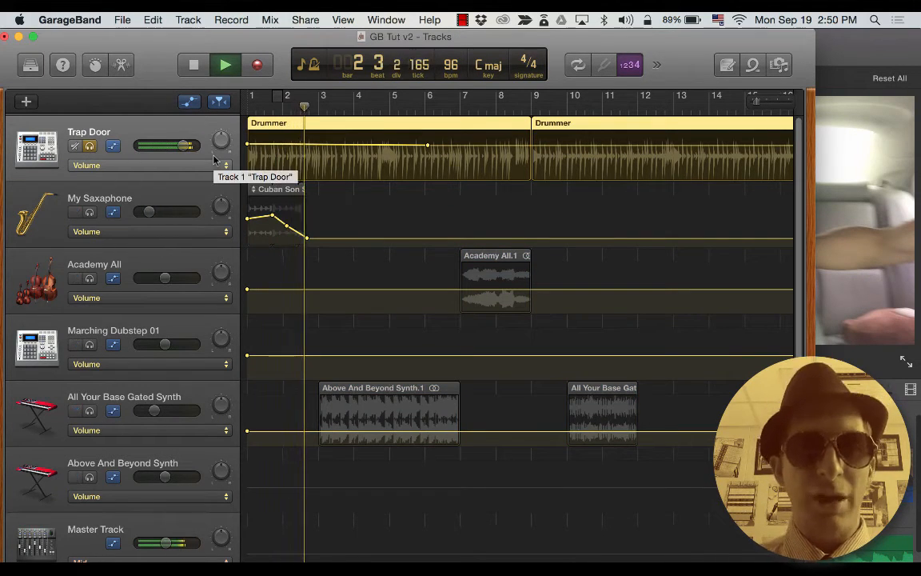
key(space)
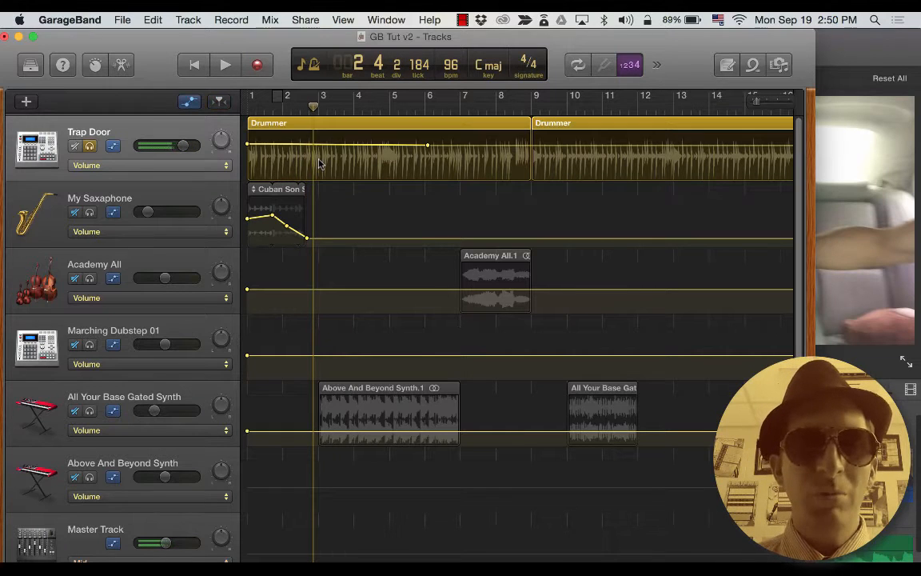
Open the Trap Door Drummer editor, try Drop It Low, then settle on the Roll Deep preset.
click(293, 120)
double_click(323, 132)
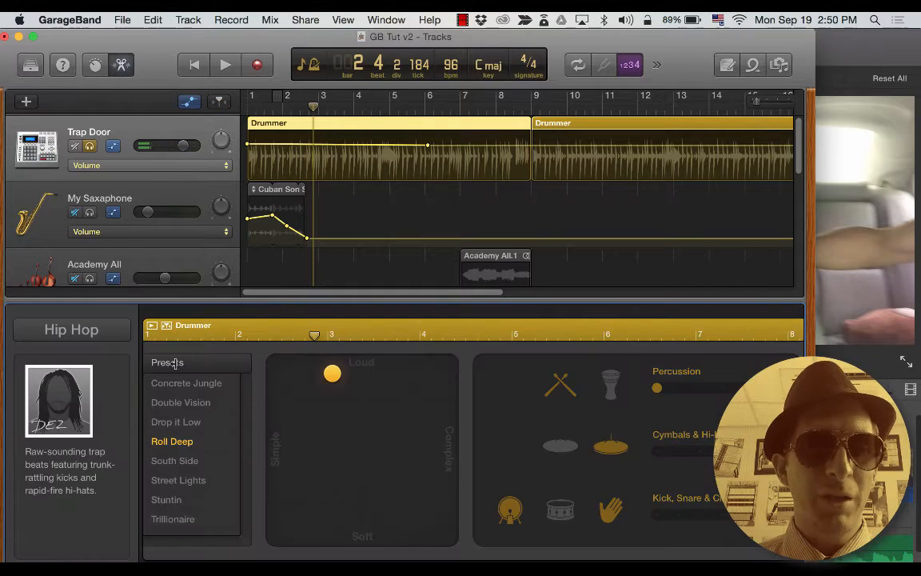
click(176, 422)
click(172, 441)
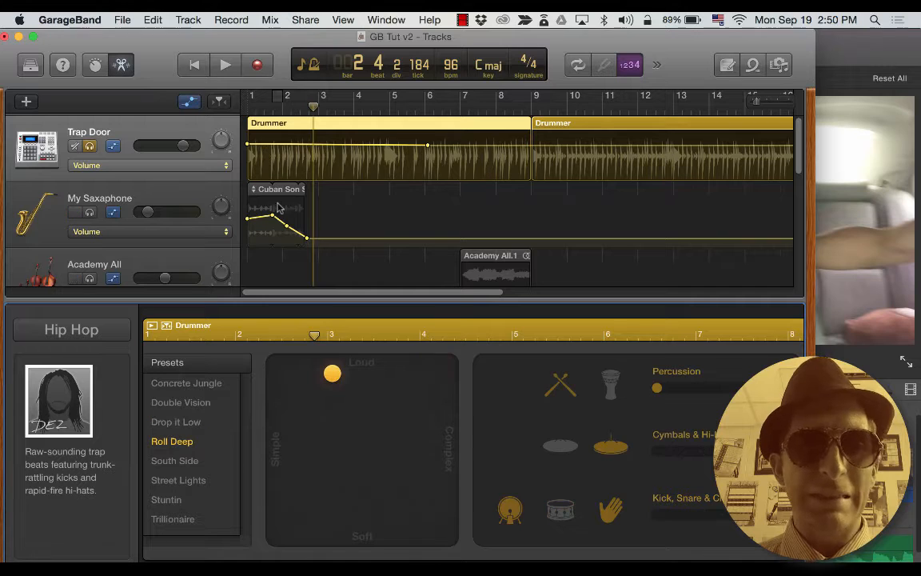
key(space)
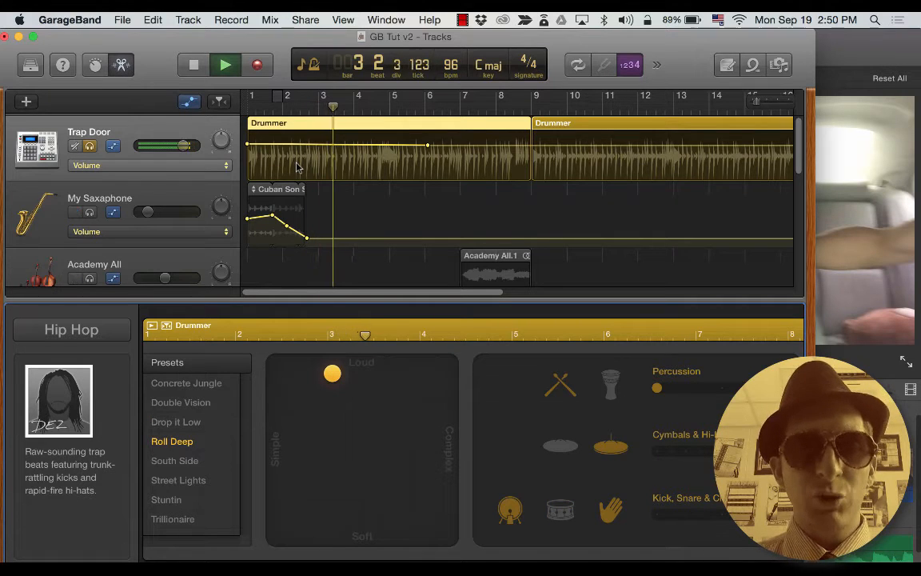
key(space)
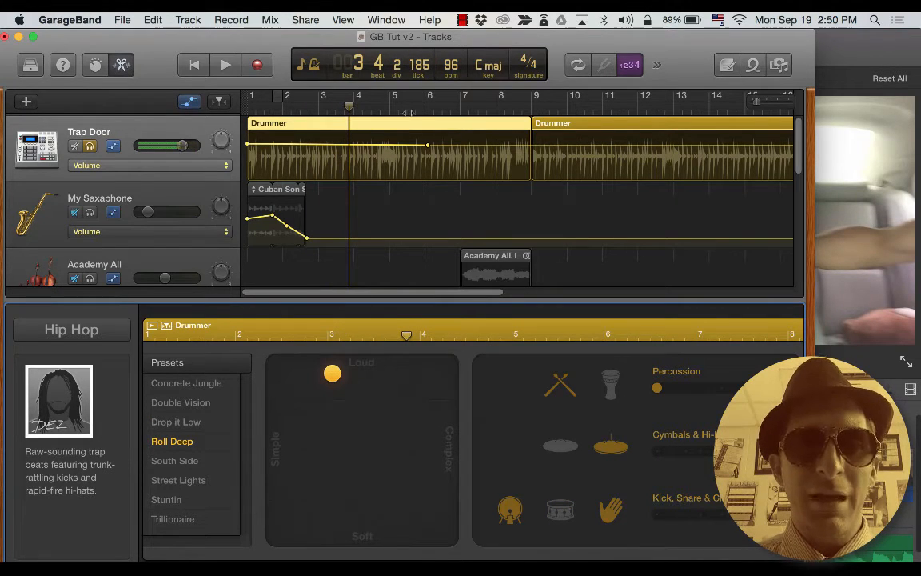
Set the LCD display to Time instead of bars and beats, and move the playhead near the start.
click(307, 64)
click(327, 102)
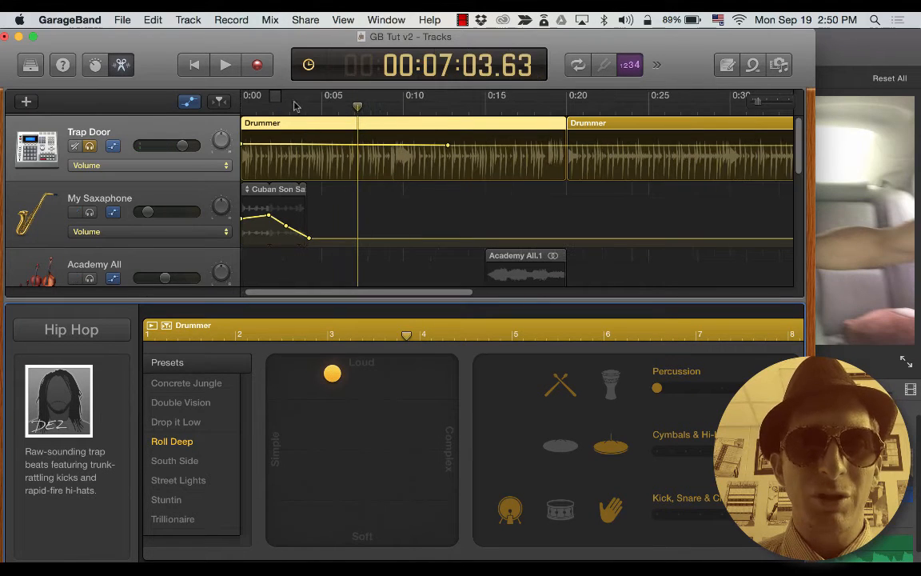
drag(268, 102, 307, 153)
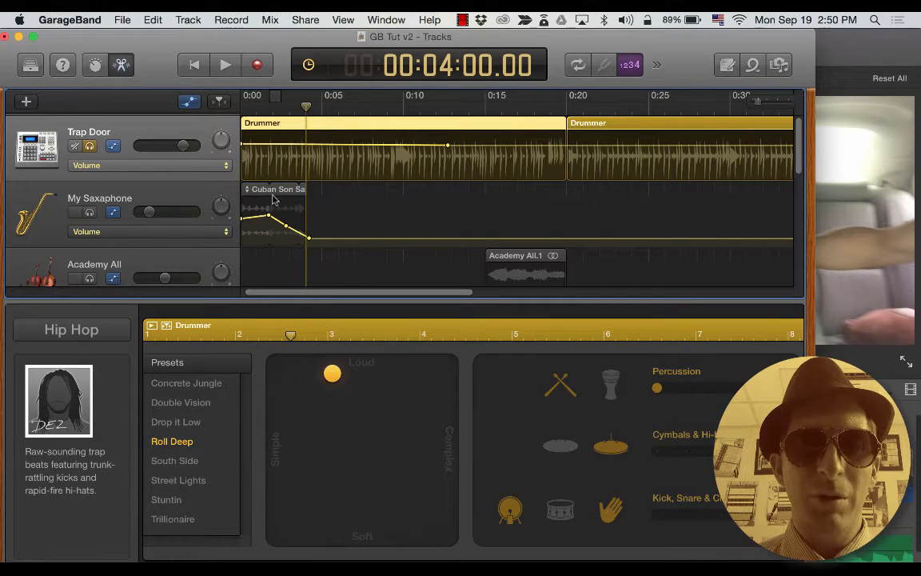
drag(305, 106, 334, 107)
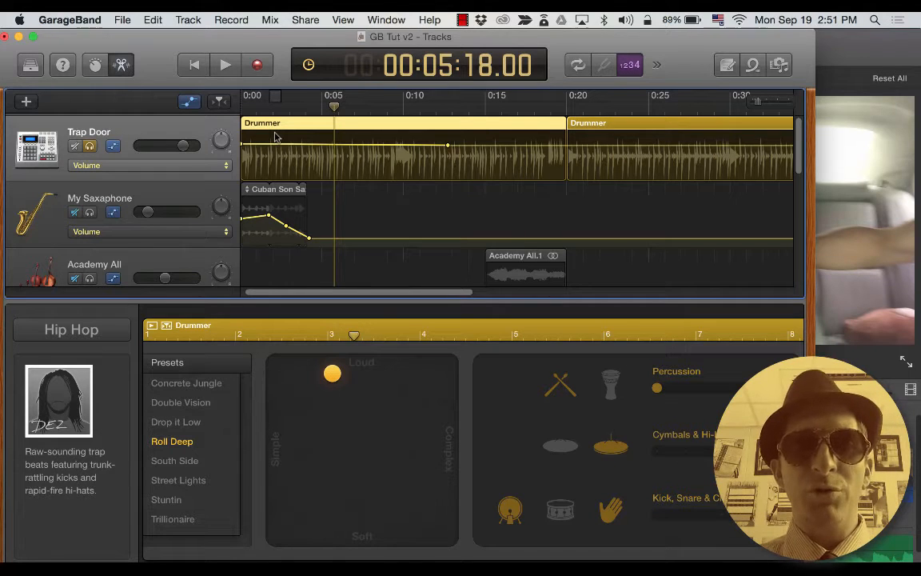
Browse the File > Movie menu without choosing anything, then set the LCD back to Beats & Project.
click(151, 20)
mouse_move(125, 22)
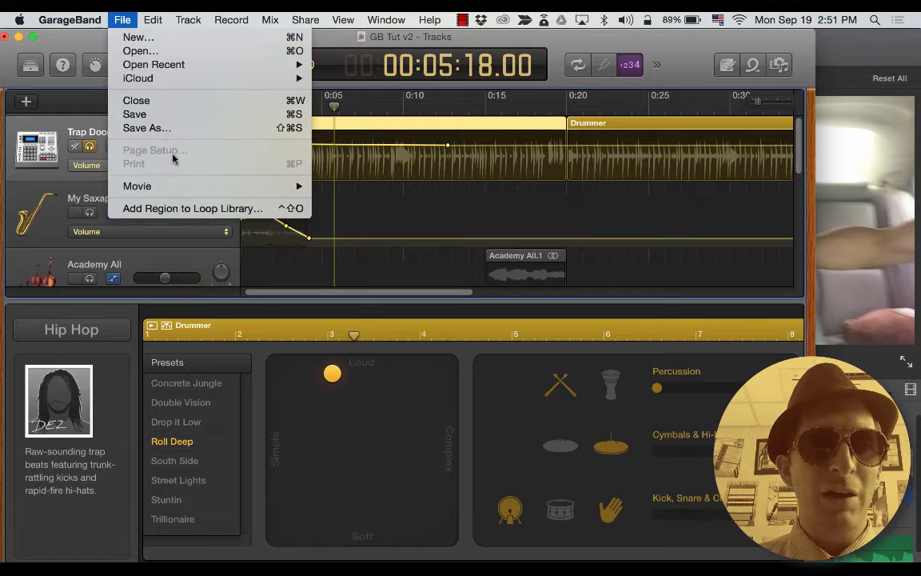
mouse_move(298, 186)
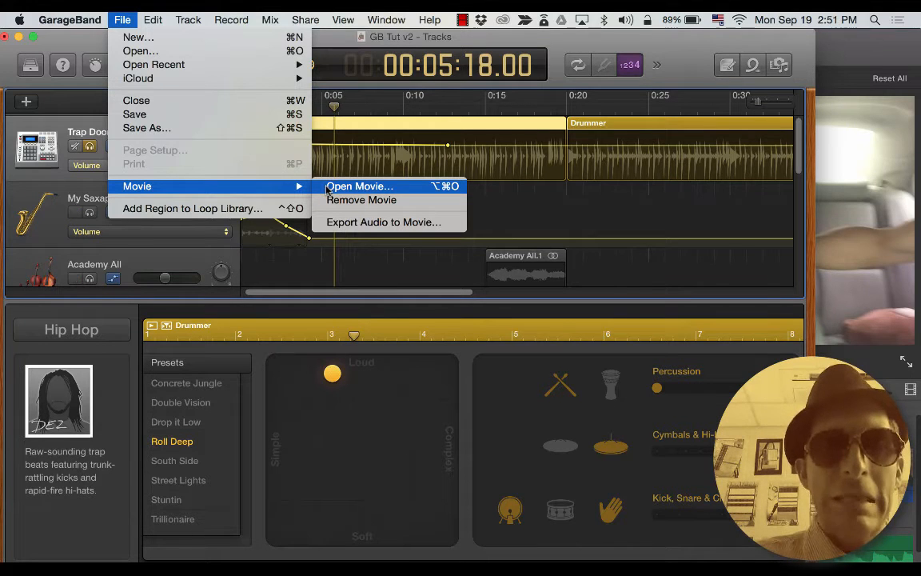
click(349, 138)
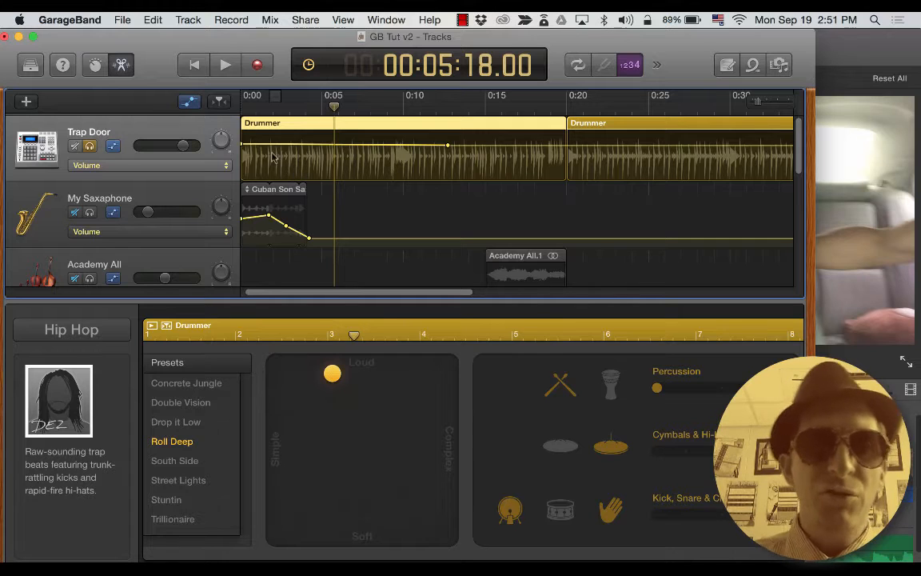
click(309, 66)
click(352, 62)
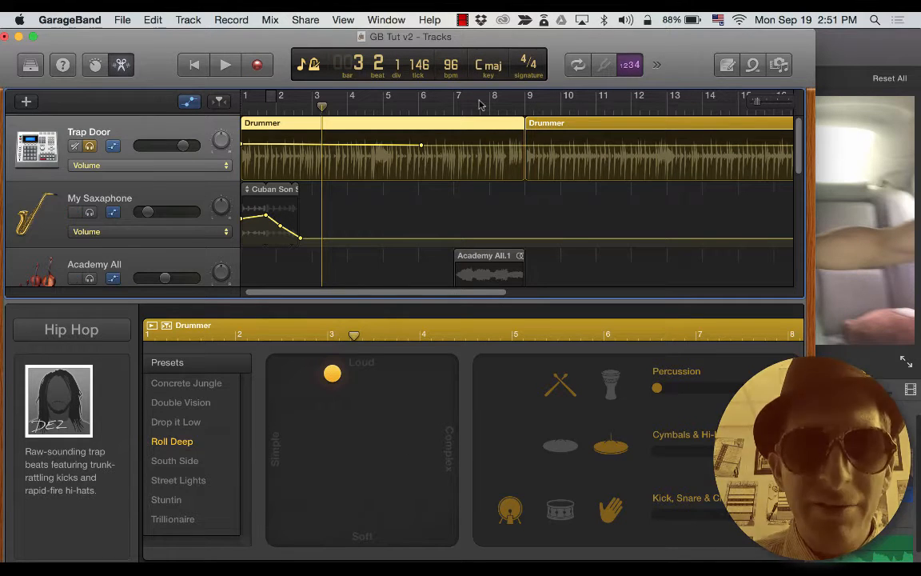
Back in iMovie, trim the car clip to 1.3 seconds and the store clip to under a second.
key(super+Tab)
key(super+Tab)
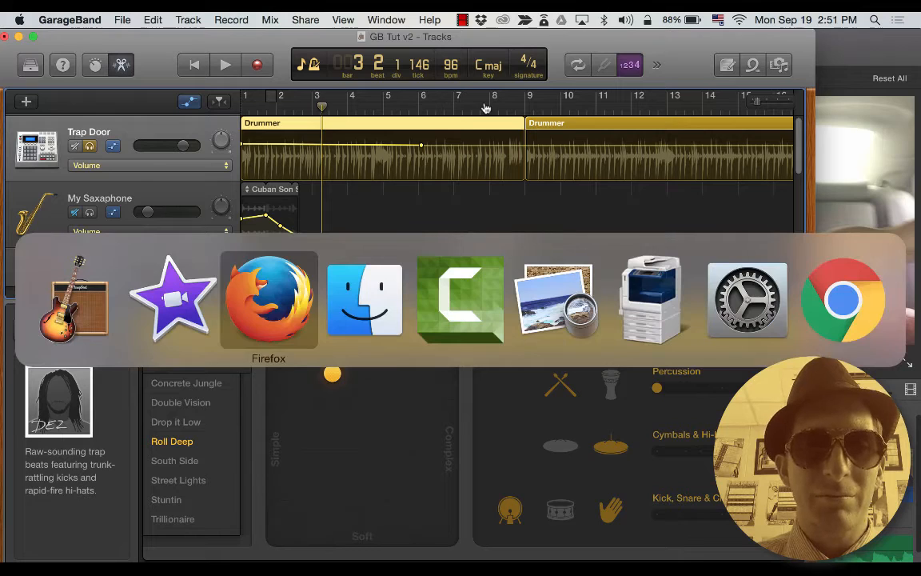
key(super+shift+Tab)
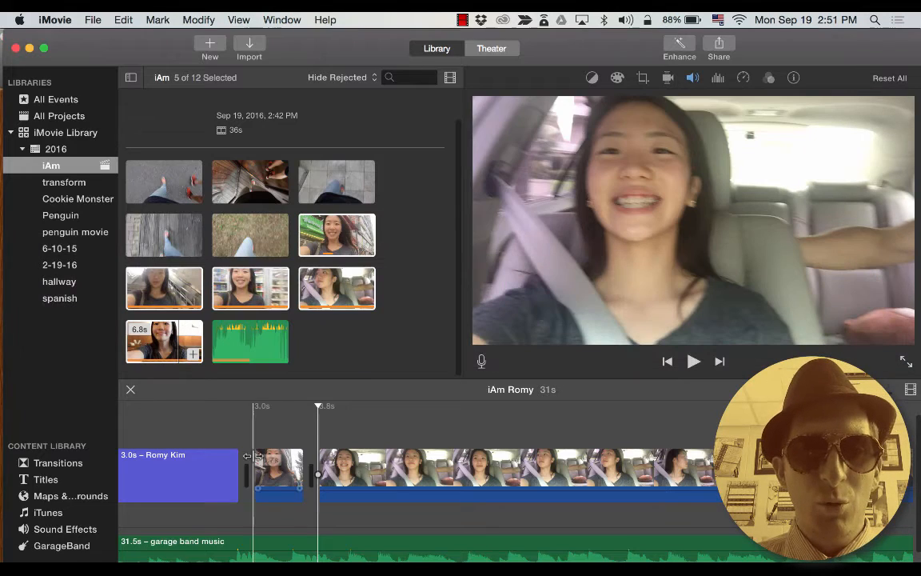
click(362, 471)
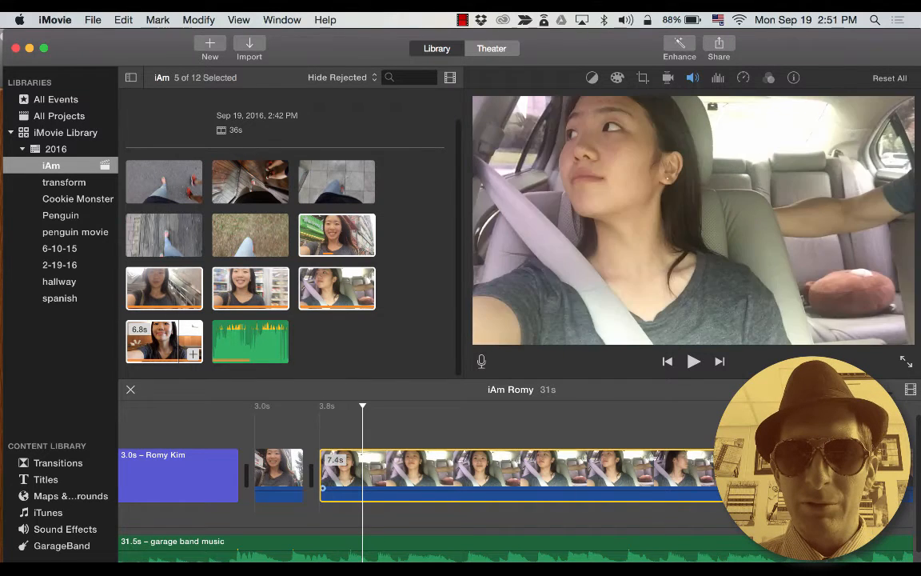
drag(791, 476, 361, 466)
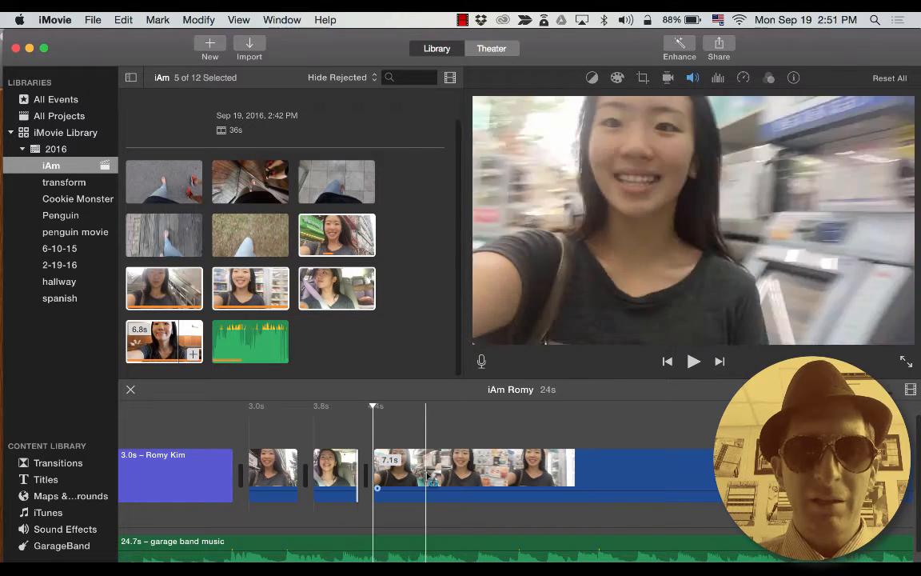
click(425, 472)
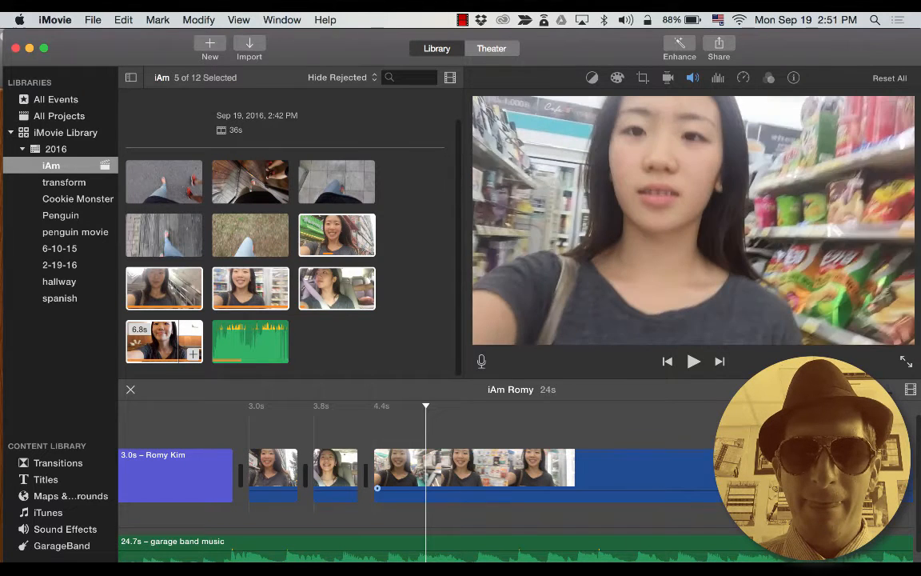
drag(791, 472, 418, 466)
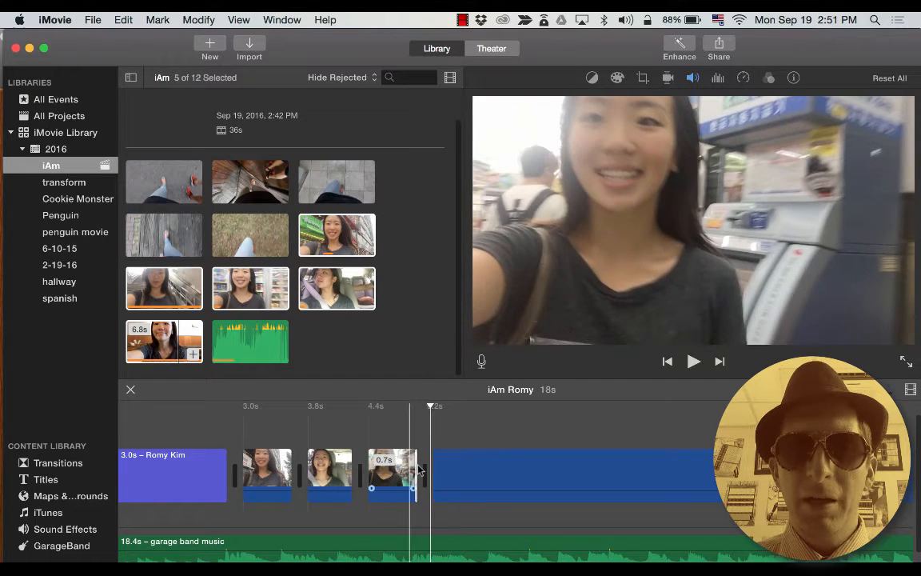
Trim the escalator clip to 1.2 seconds and cut the restaurant clip down to 0.8 seconds.
click(512, 479)
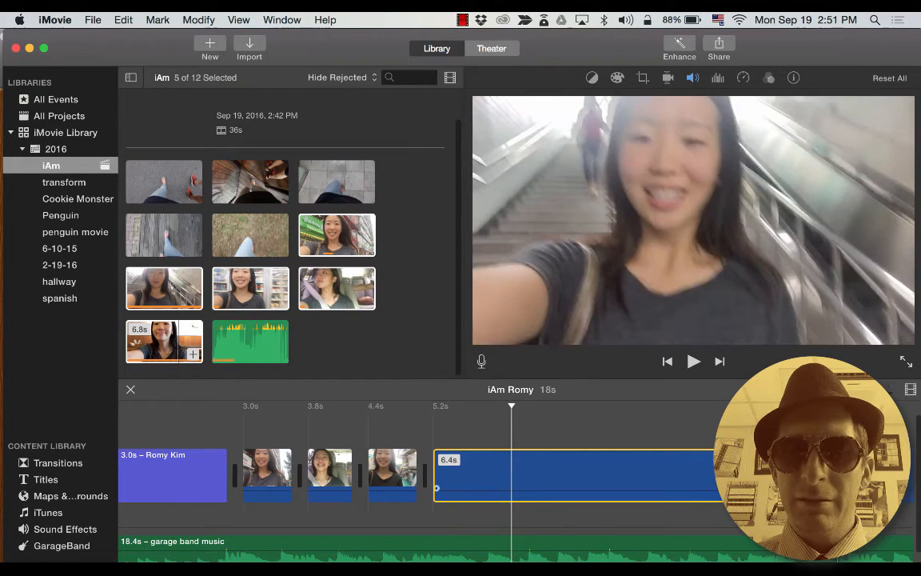
drag(848, 466, 514, 466)
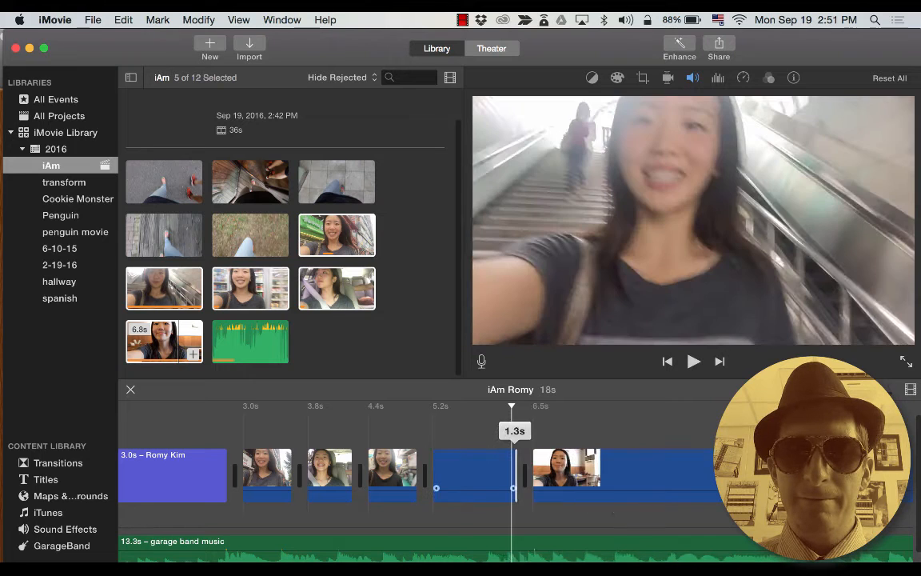
drag(456, 466, 478, 470)
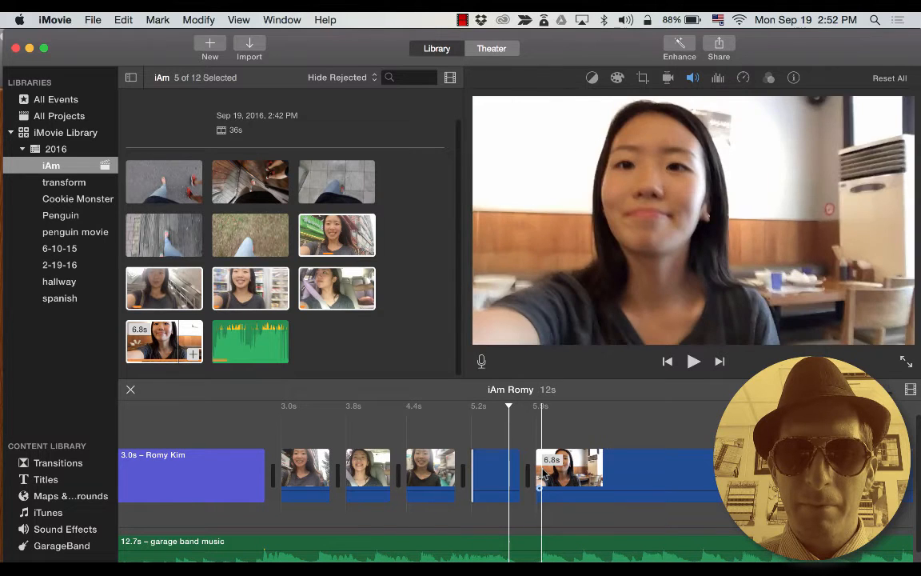
click(535, 470)
drag(534, 471, 706, 470)
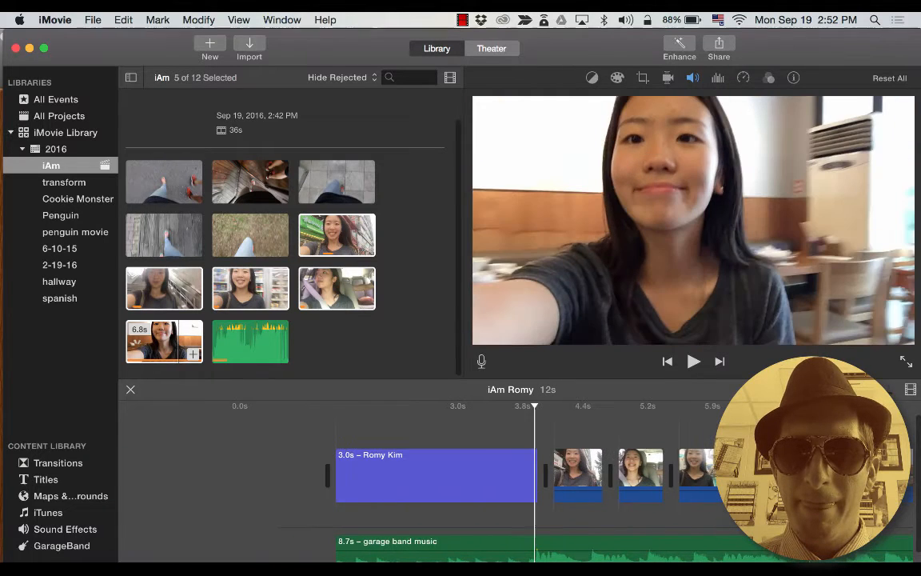
scroll(607, 472, right, 8)
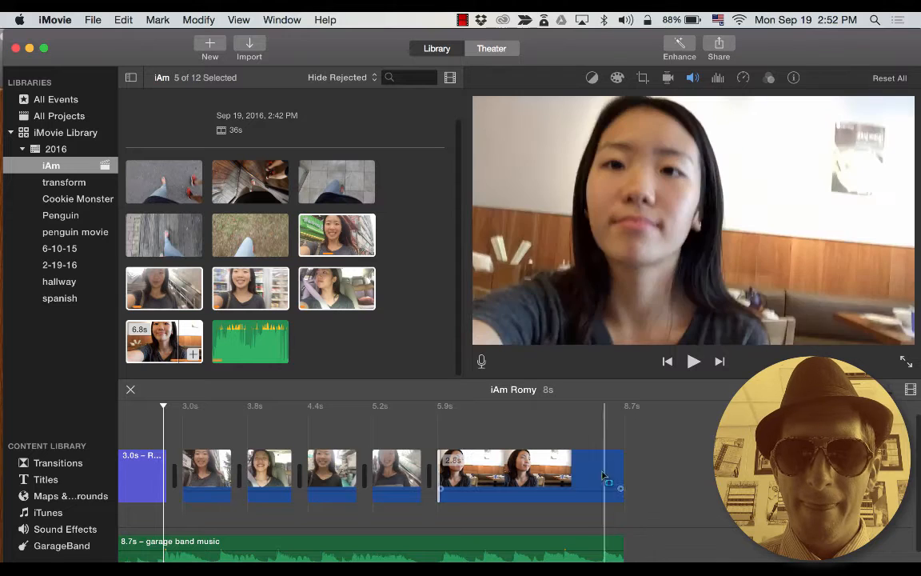
drag(620, 465, 475, 465)
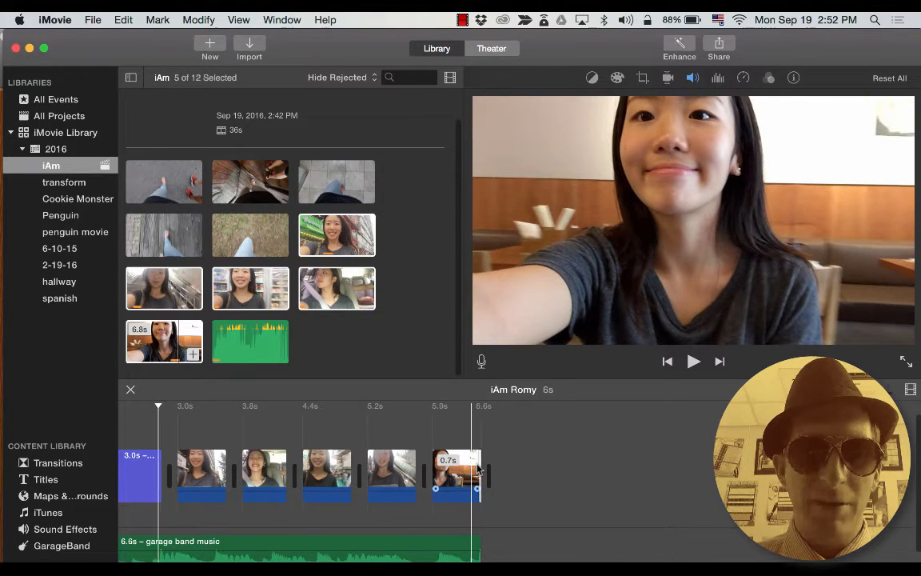
Play back the trimmed project and lengthen the third clip slightly.
key(space)
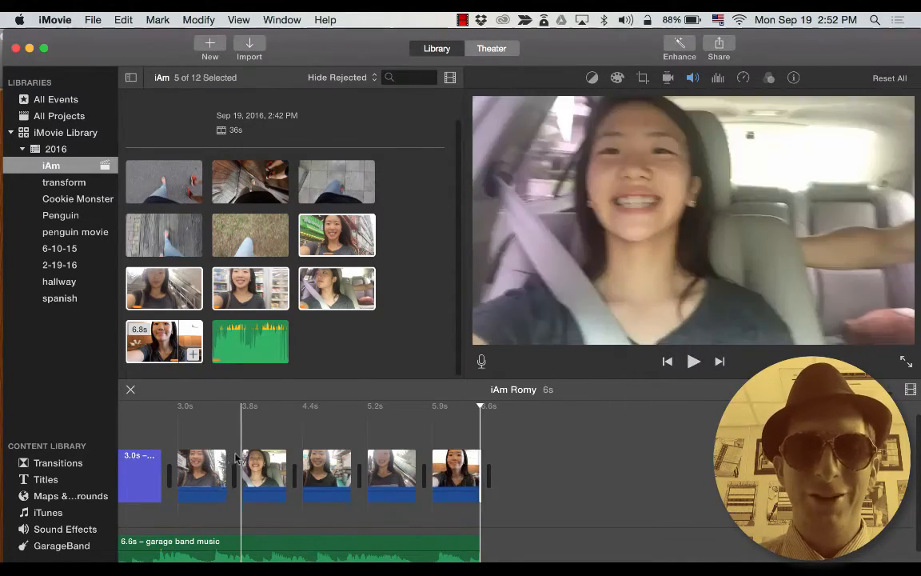
key(space)
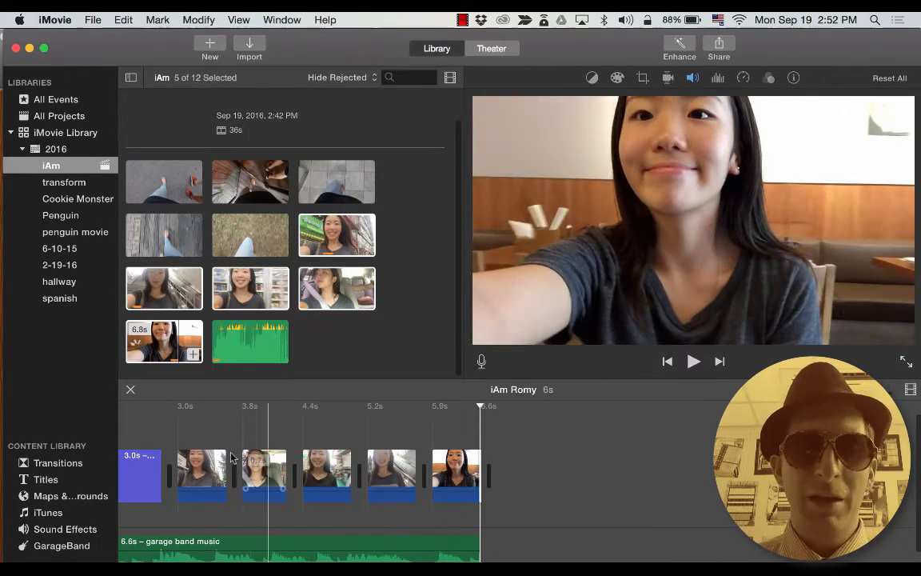
click(269, 473)
drag(285, 470, 294, 467)
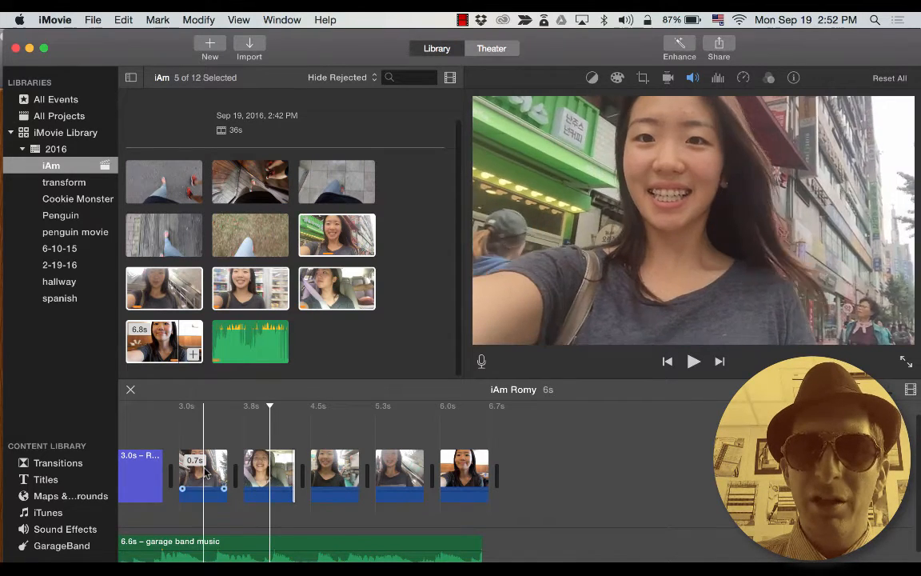
Warm the restaurant selfie's colour temperature in Color Correction and try brightness levels.
click(459, 472)
click(592, 78)
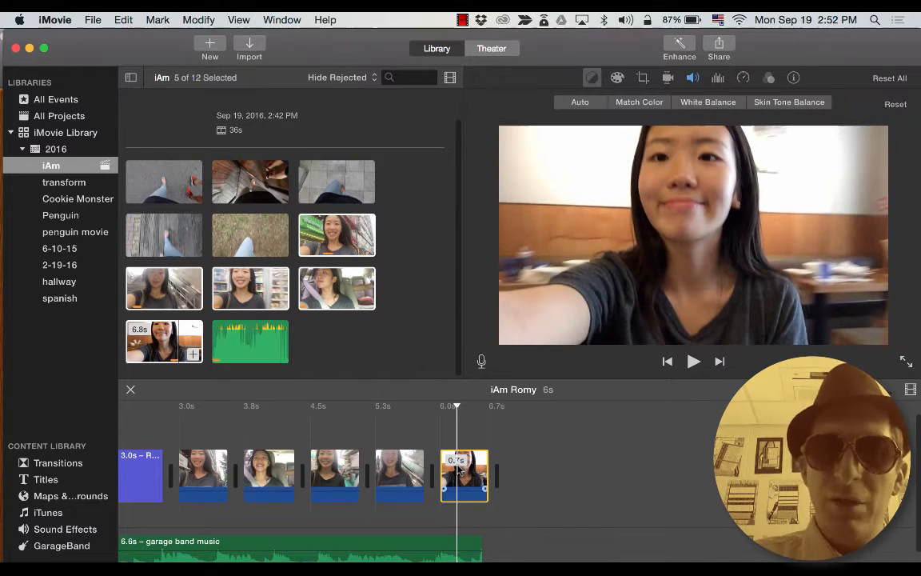
click(768, 78)
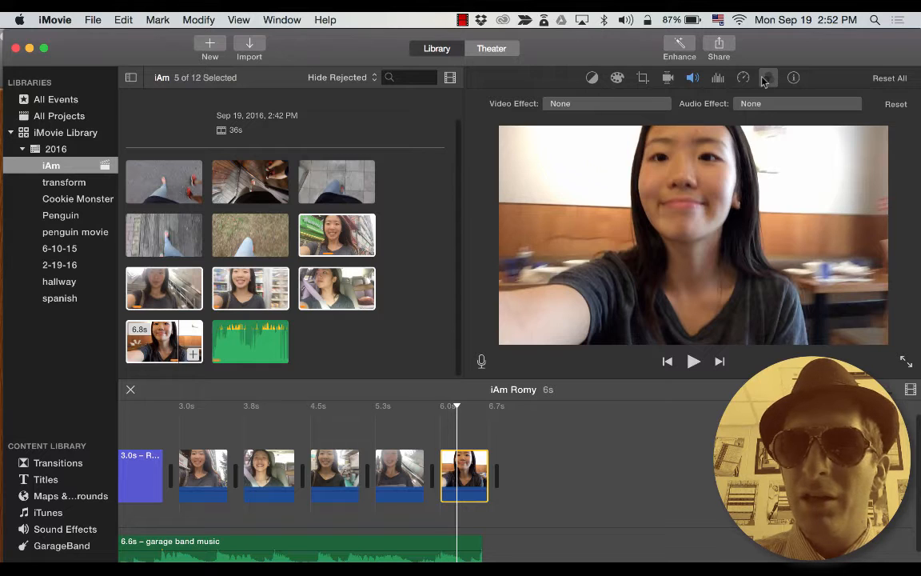
click(793, 78)
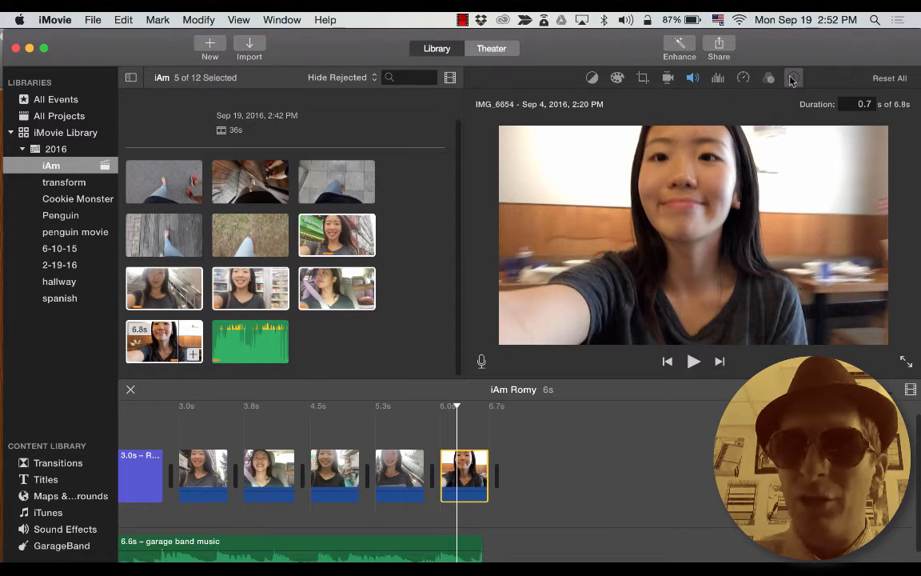
click(618, 79)
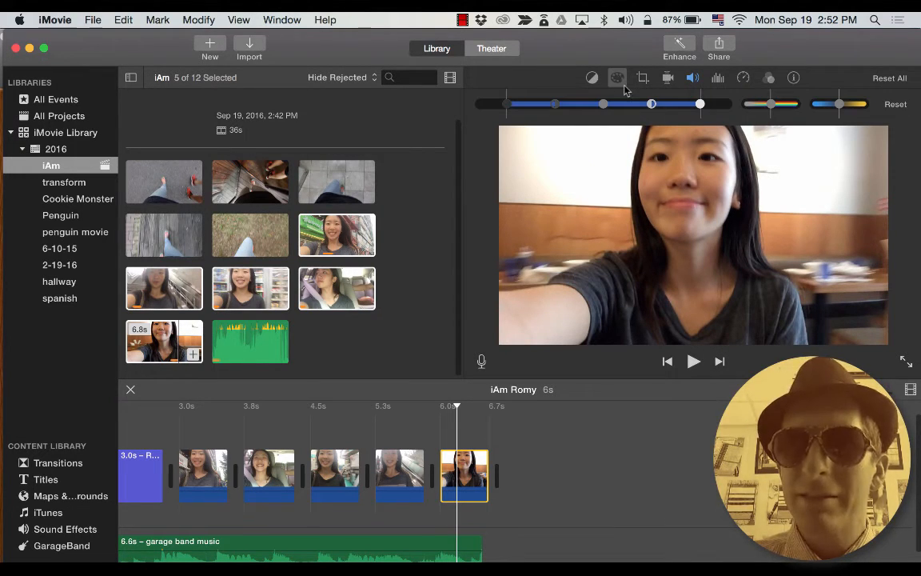
drag(840, 108, 851, 108)
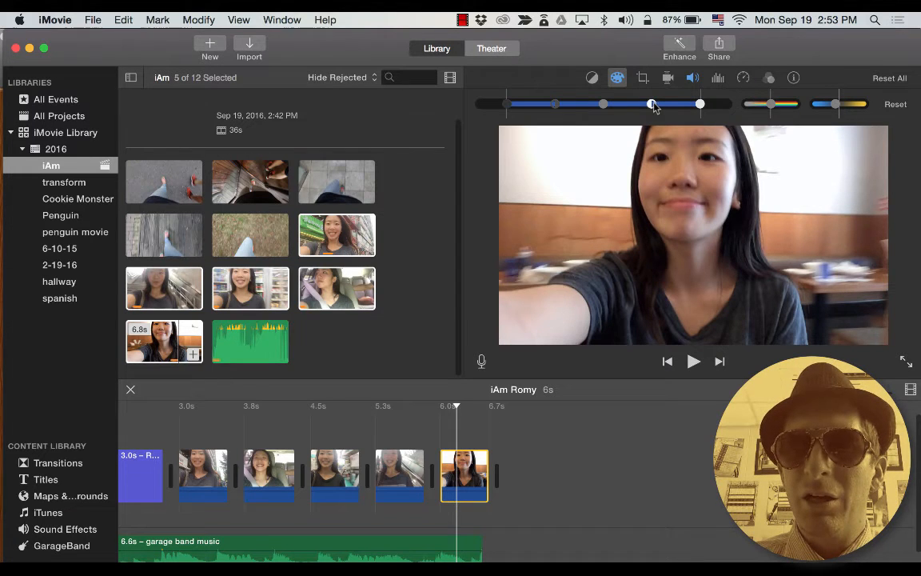
mouse_move(653, 106)
mouse_down()
mouse_move(662, 105)
mouse_move(644, 106)
mouse_move(663, 106)
mouse_up()
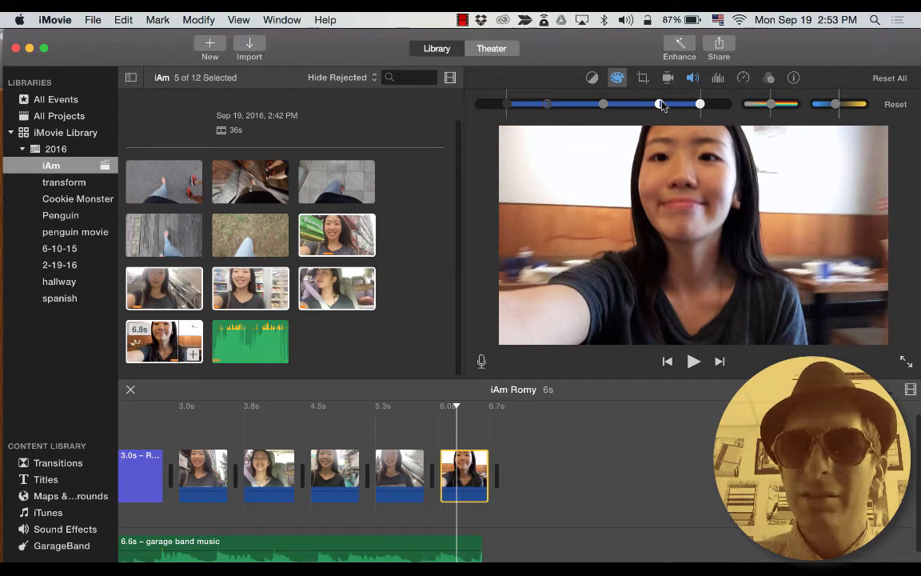
Increase the escalator clip's contrast, then brighten and auto-enhance the street selfie.
click(410, 468)
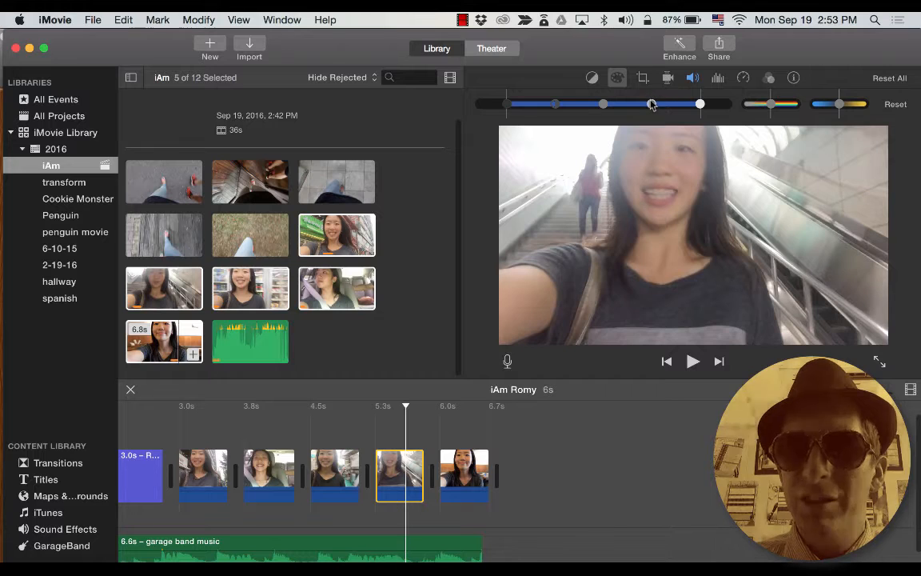
drag(651, 105, 669, 104)
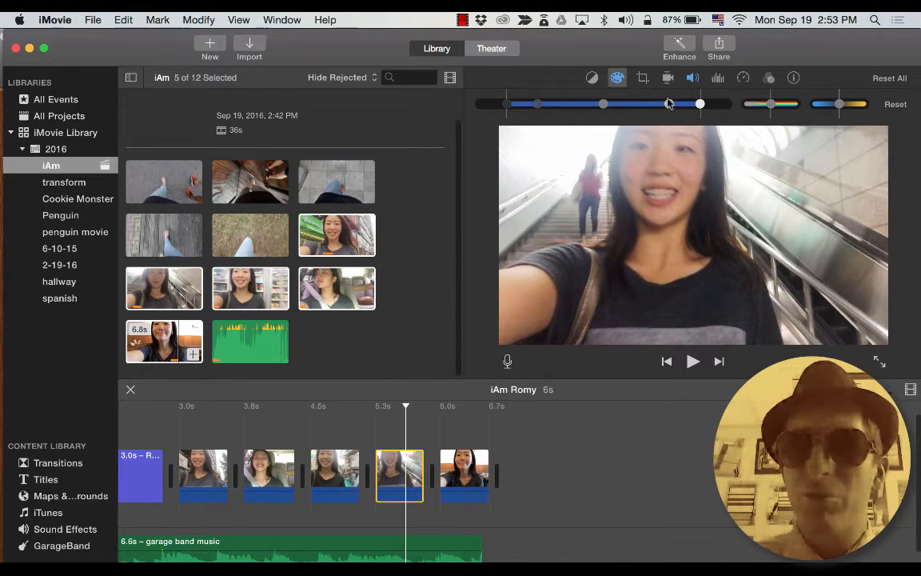
click(212, 462)
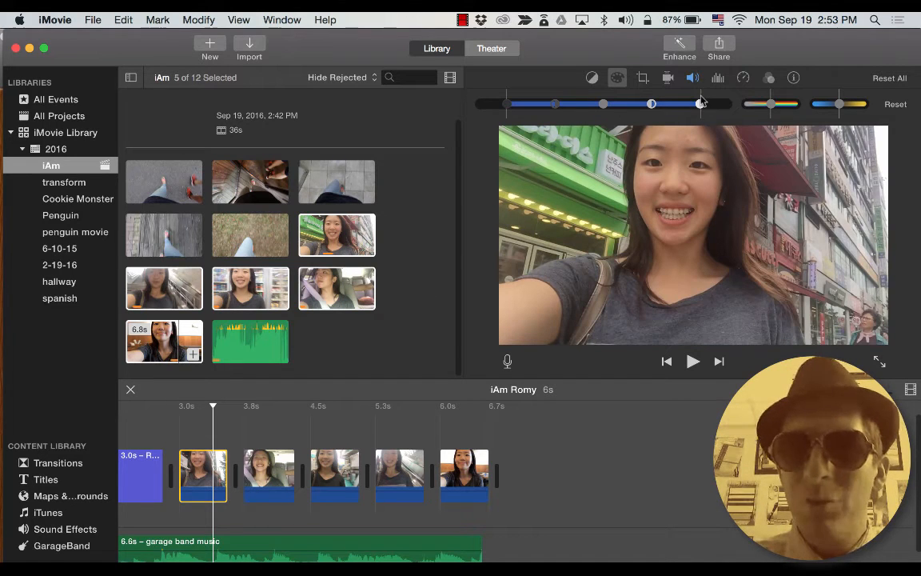
drag(701, 104, 720, 106)
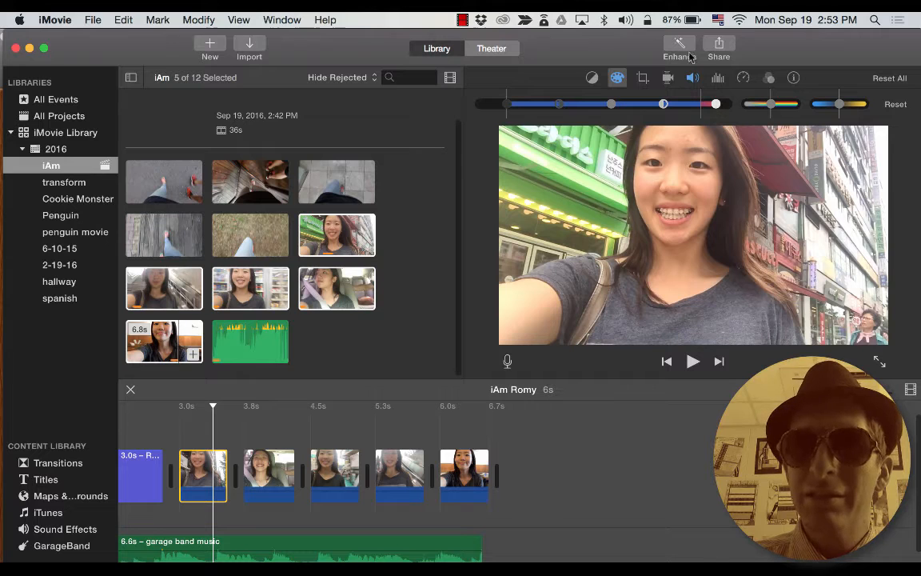
click(684, 49)
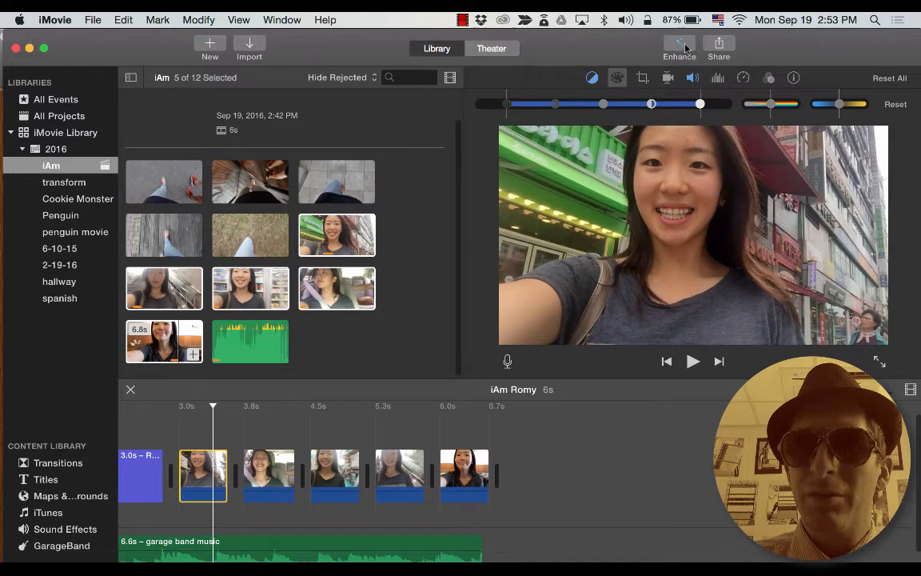
click(684, 48)
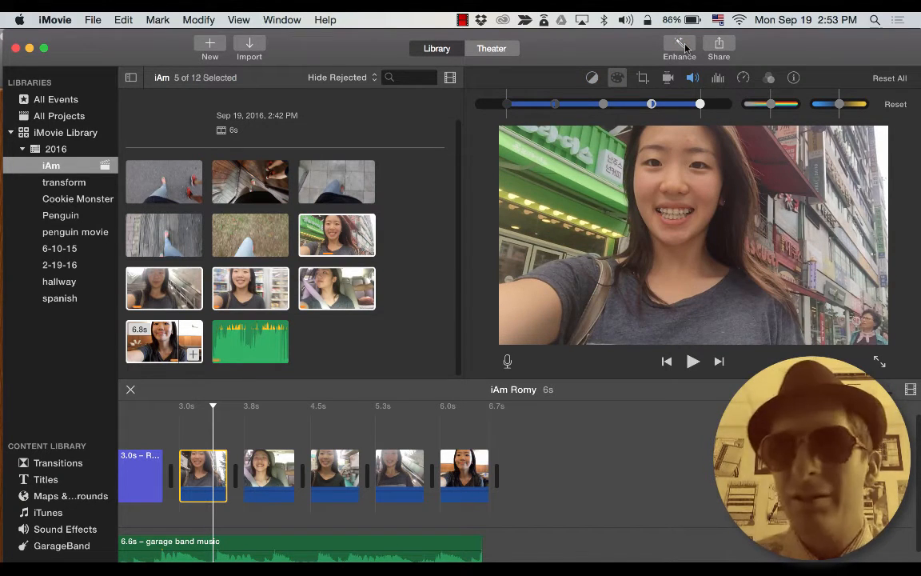
click(684, 48)
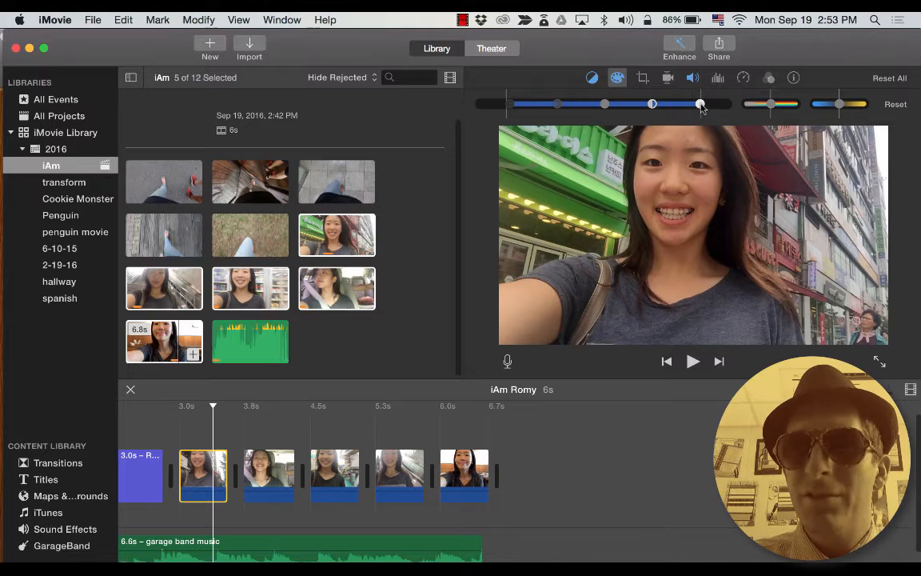
drag(709, 107, 712, 108)
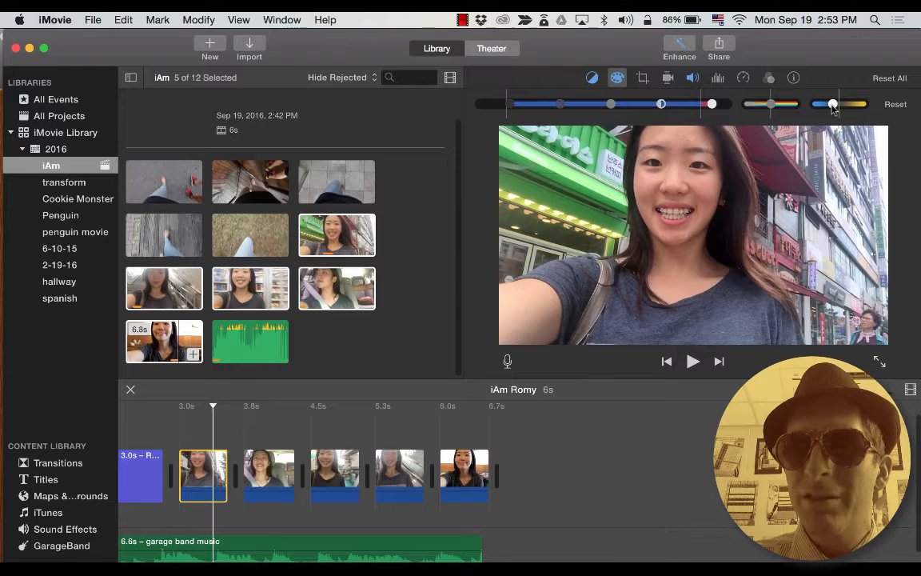
click(592, 77)
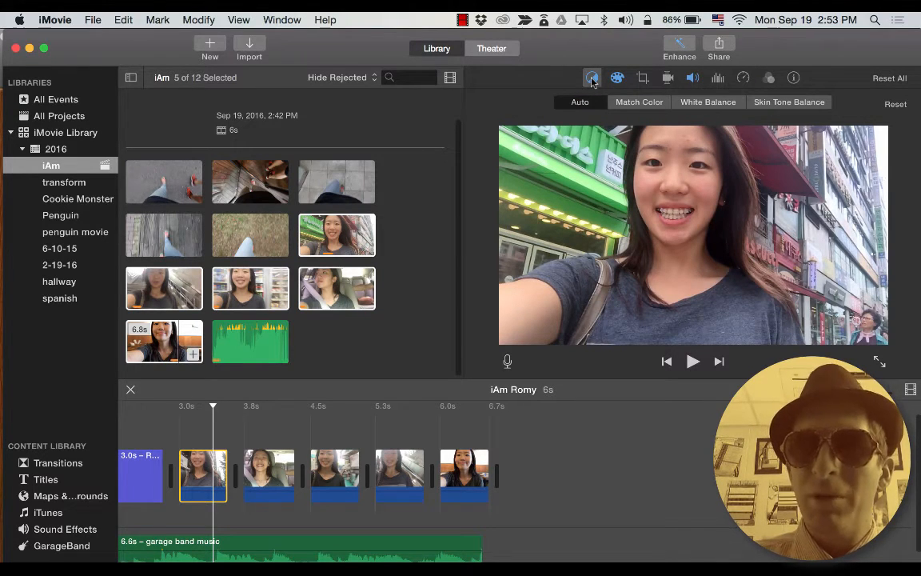
Try Match Color, then apply Skin Tone Balance sampled from her face on the storefront selfie.
click(632, 103)
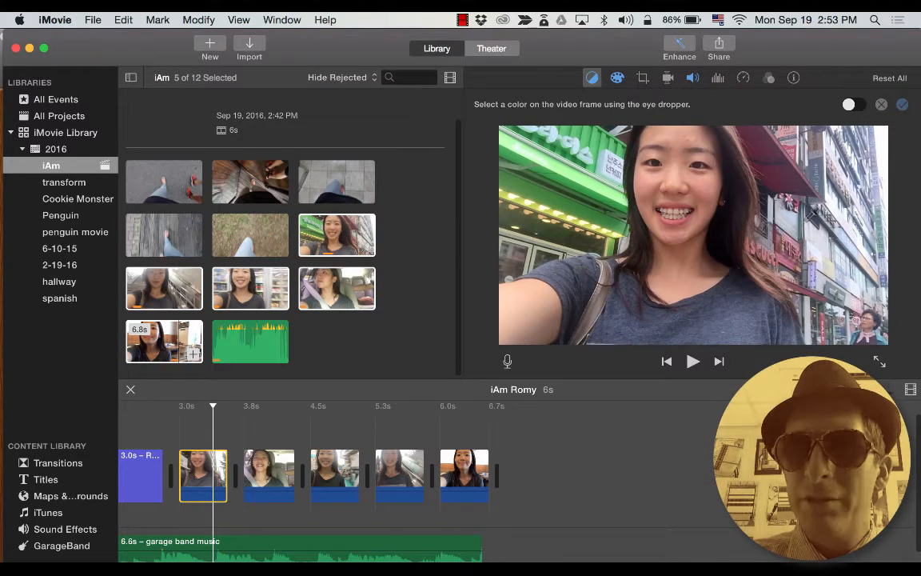
click(838, 207)
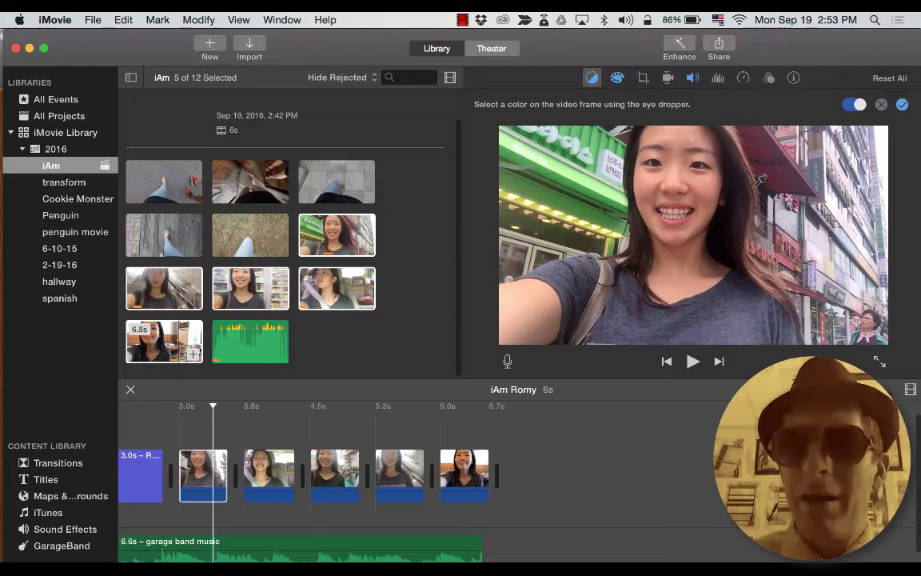
click(592, 78)
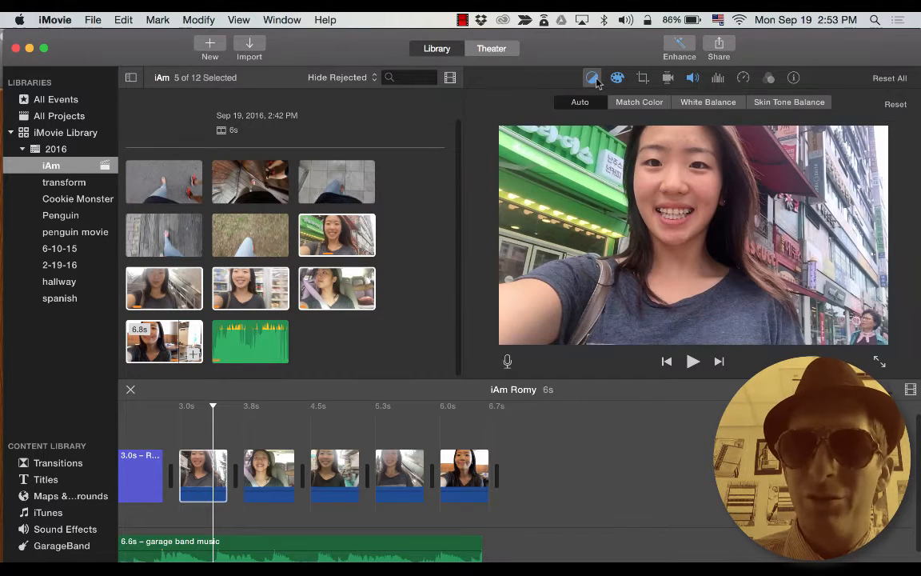
click(796, 104)
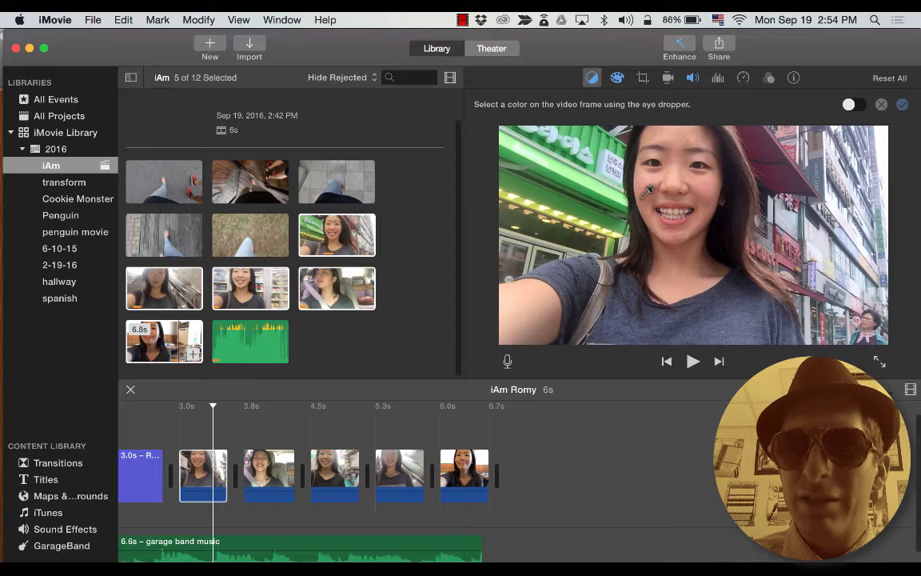
click(588, 164)
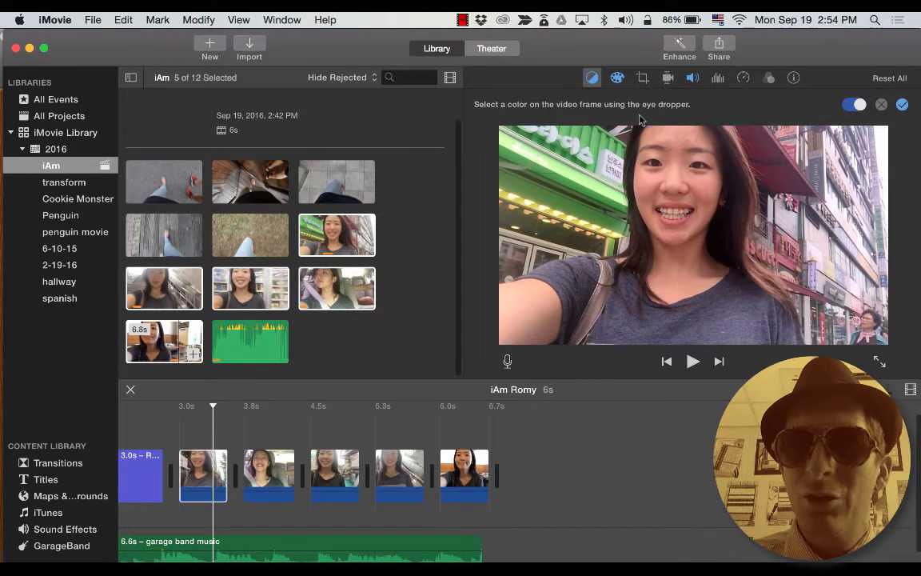
click(620, 79)
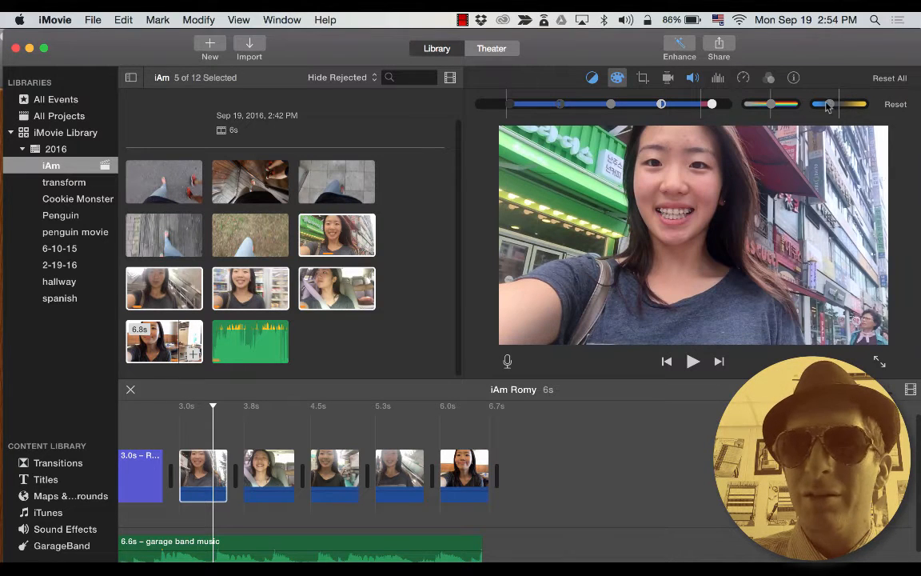
click(644, 79)
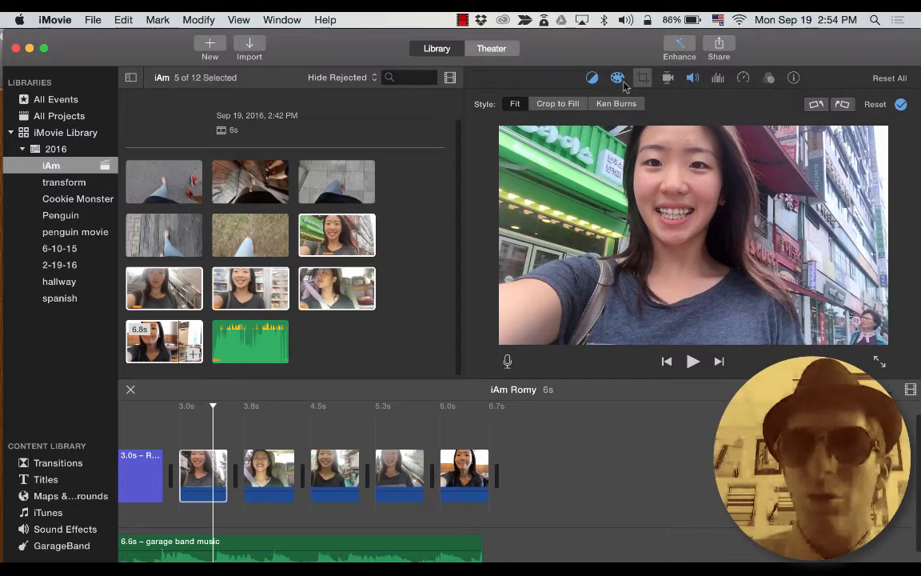
Crop the table selfie with Crop to Fill, tightening the frame around her face.
click(594, 80)
click(643, 78)
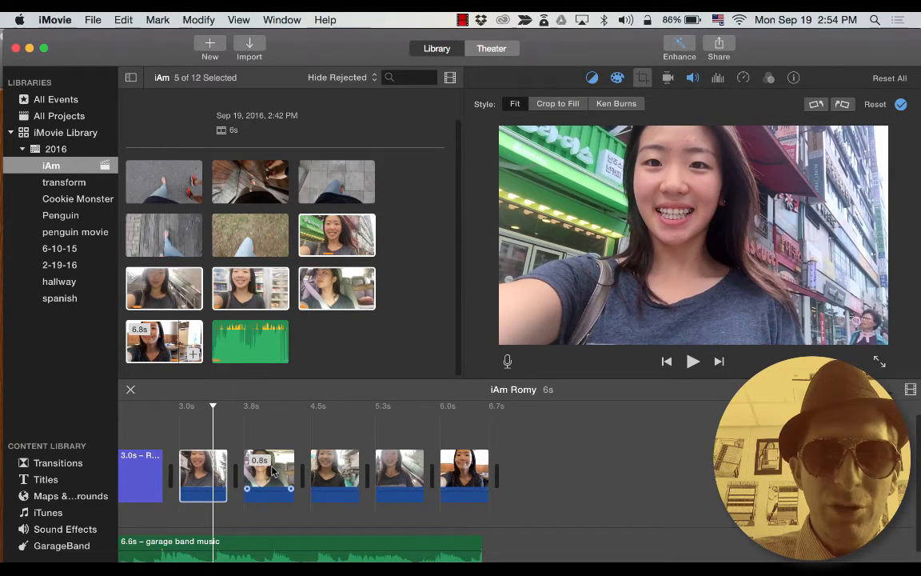
click(390, 471)
click(453, 477)
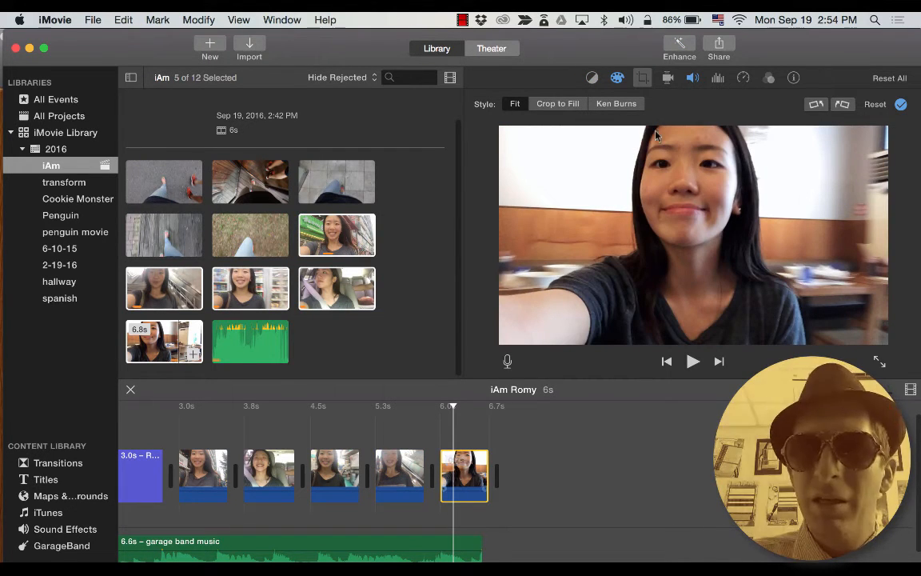
click(642, 77)
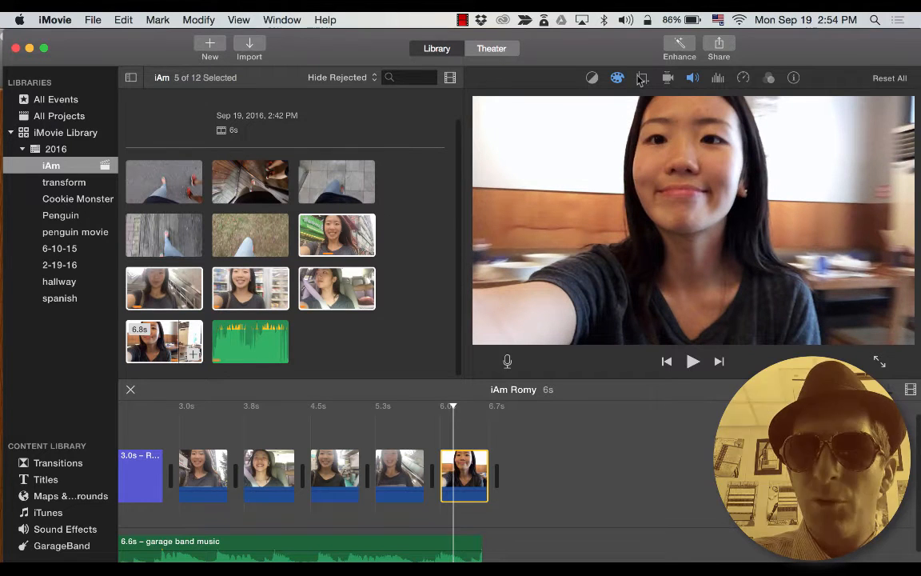
click(642, 77)
click(558, 104)
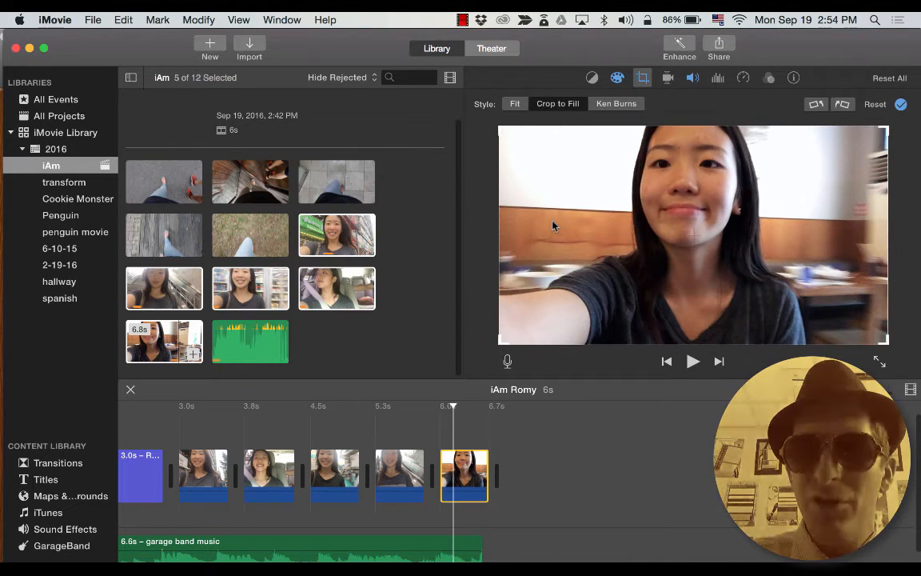
drag(501, 343, 612, 276)
key(Return)
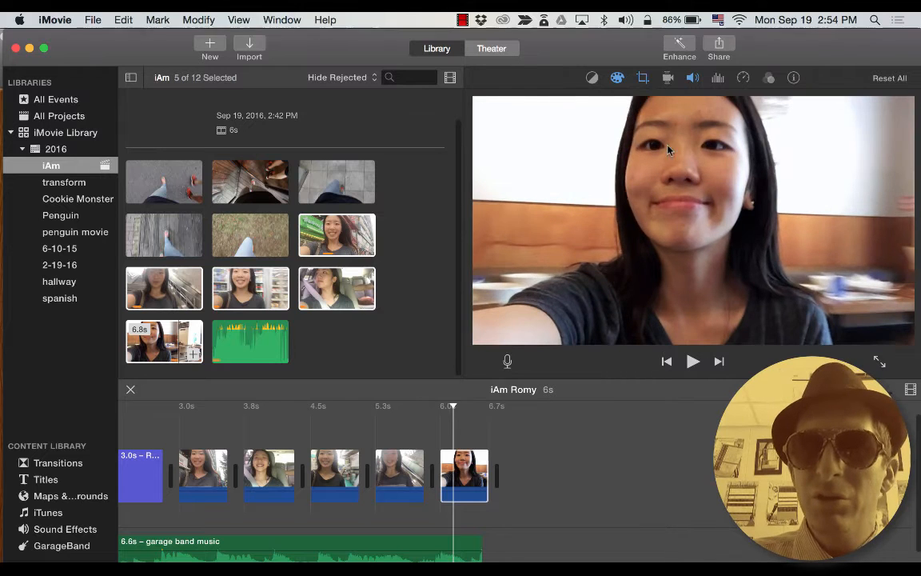
Play the cropped clip, then the whole project from the beginning.
click(444, 460)
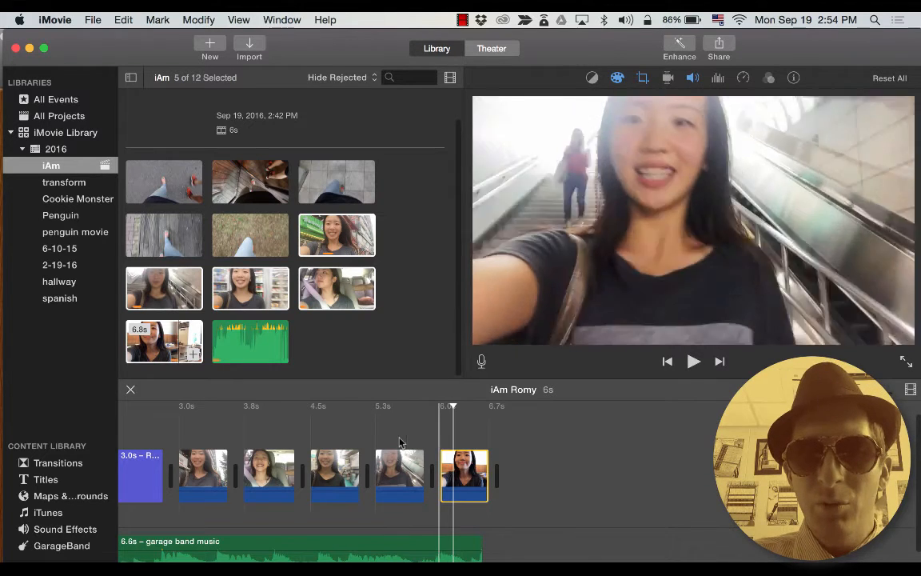
key(space)
key(space)
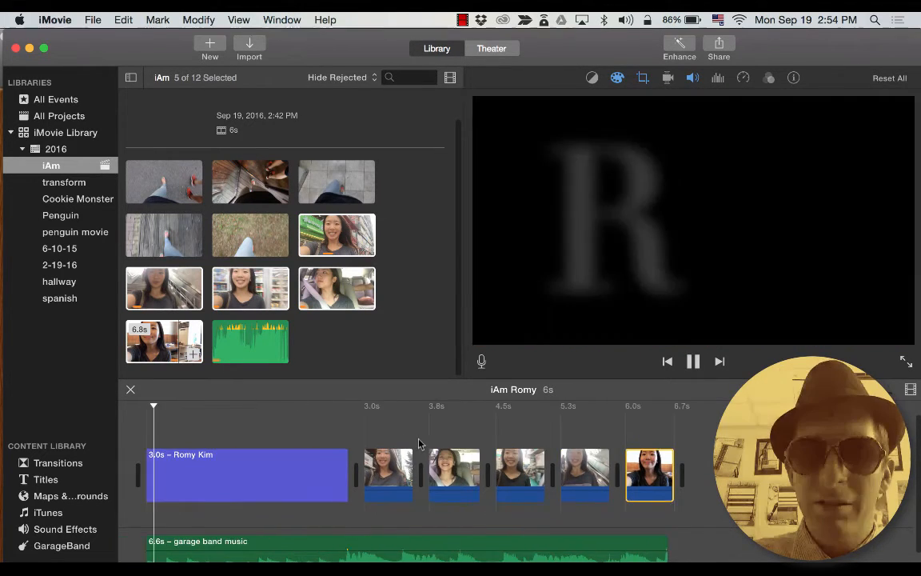
key(space)
Select the five selfie clips and turn on Stabilize Shaky Video.
click(415, 472)
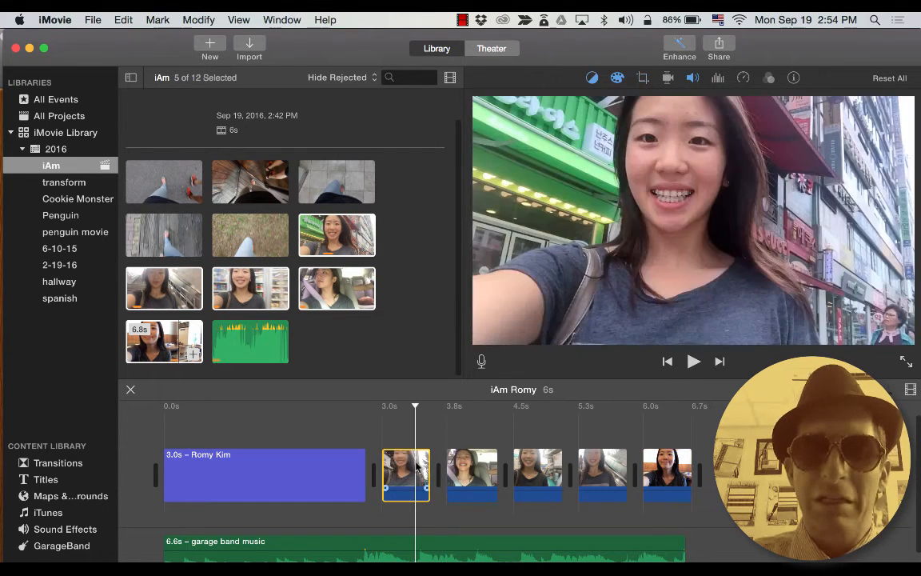
shift+click(654, 473)
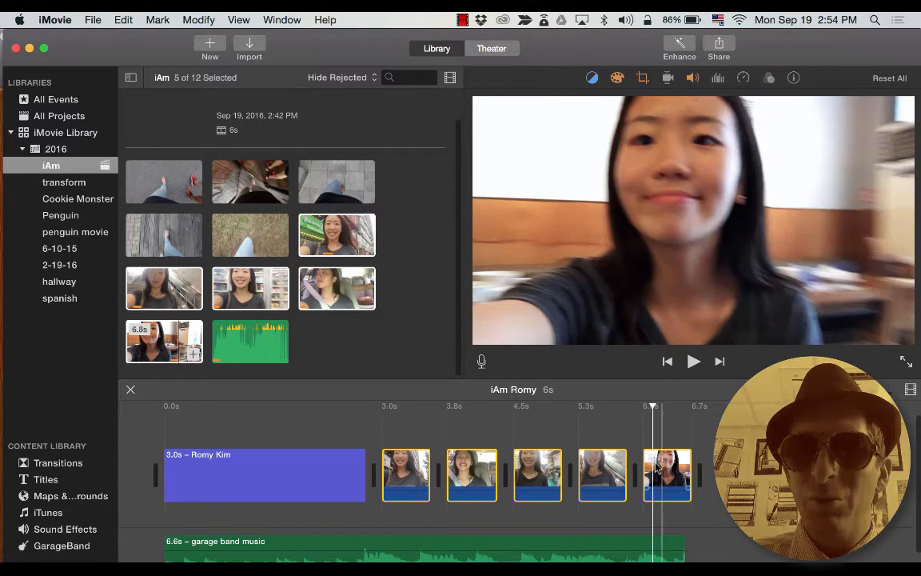
click(667, 78)
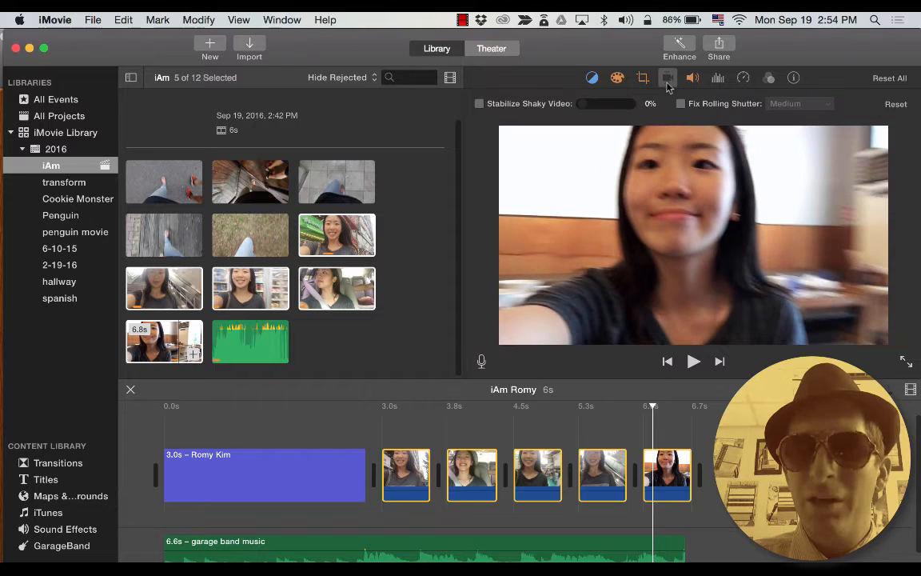
click(480, 104)
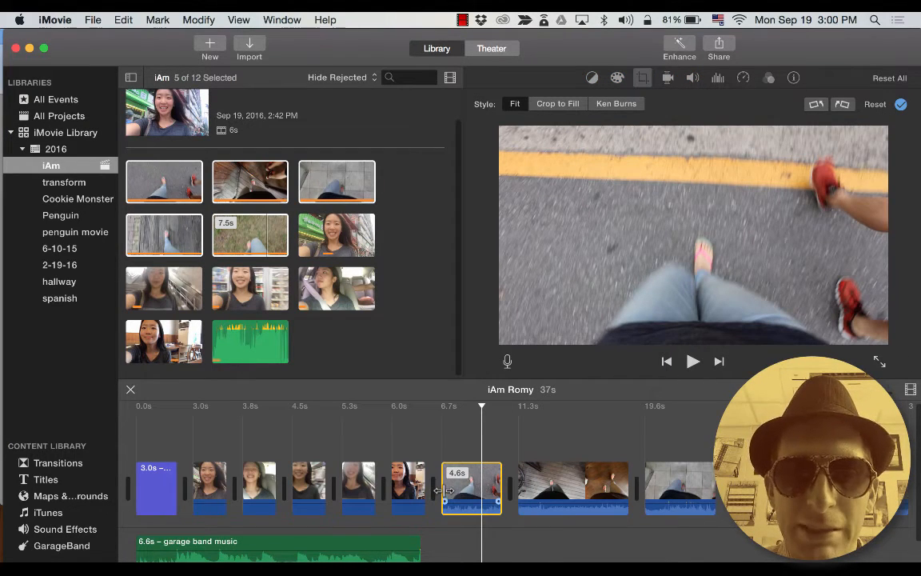
Set the walking clips to 1.0 second each, then add and undo cross-dissolves.
drag(445, 490, 508, 476)
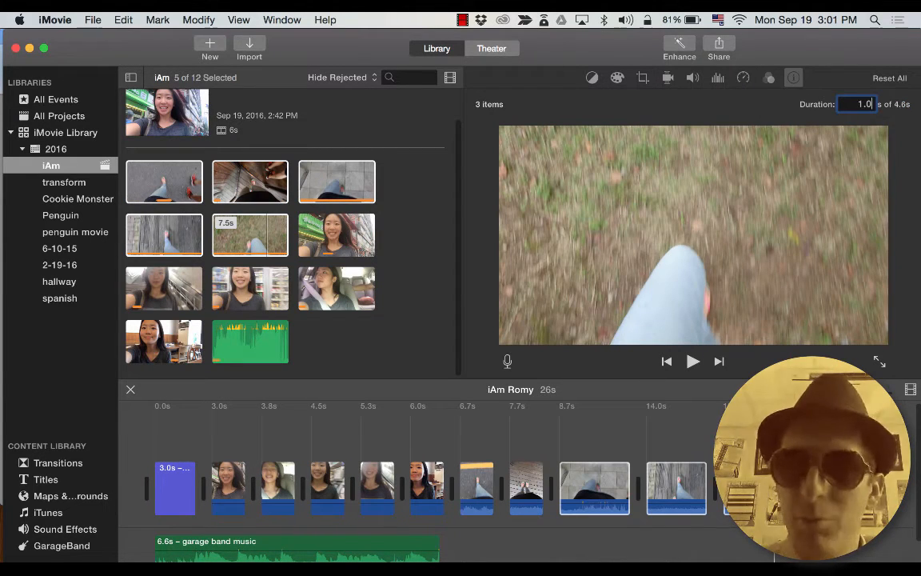
key(Return)
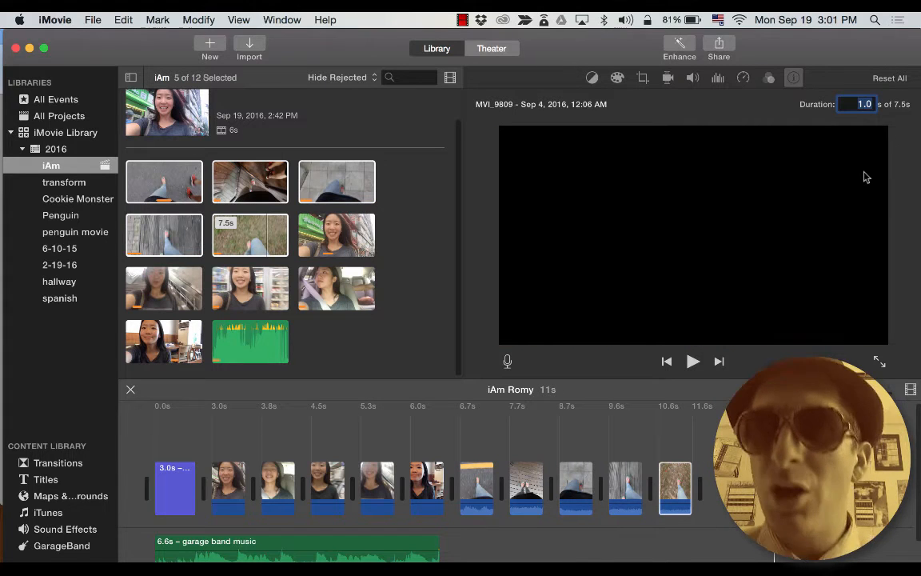
click(617, 442)
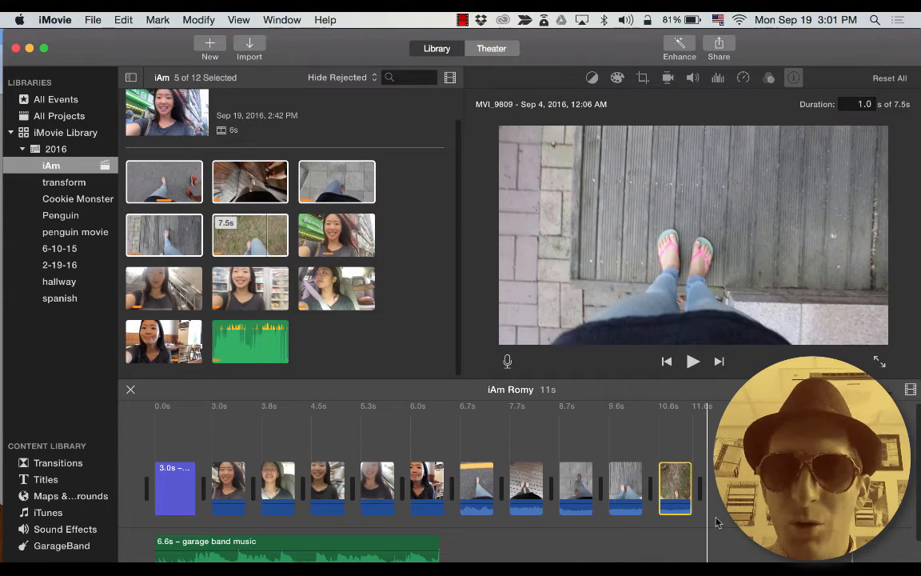
click(477, 478)
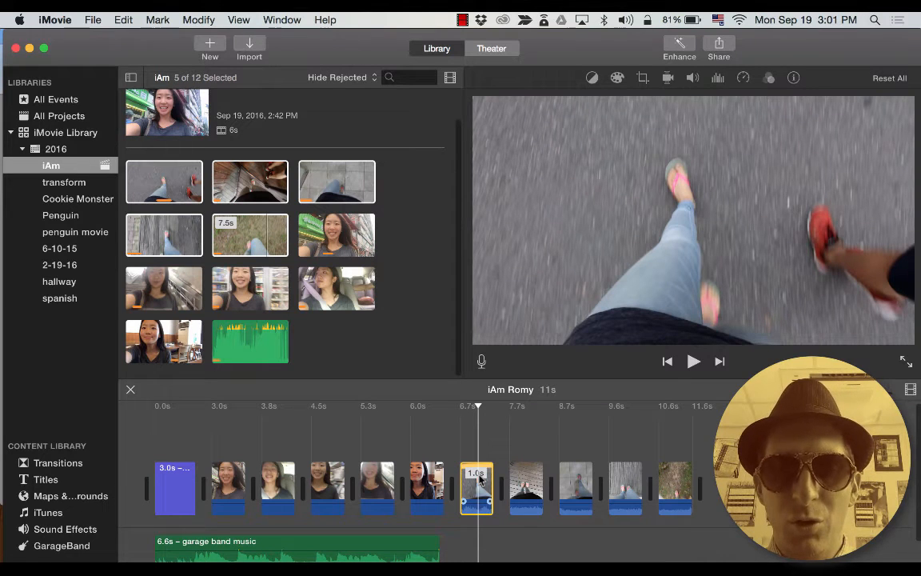
key(super+t)
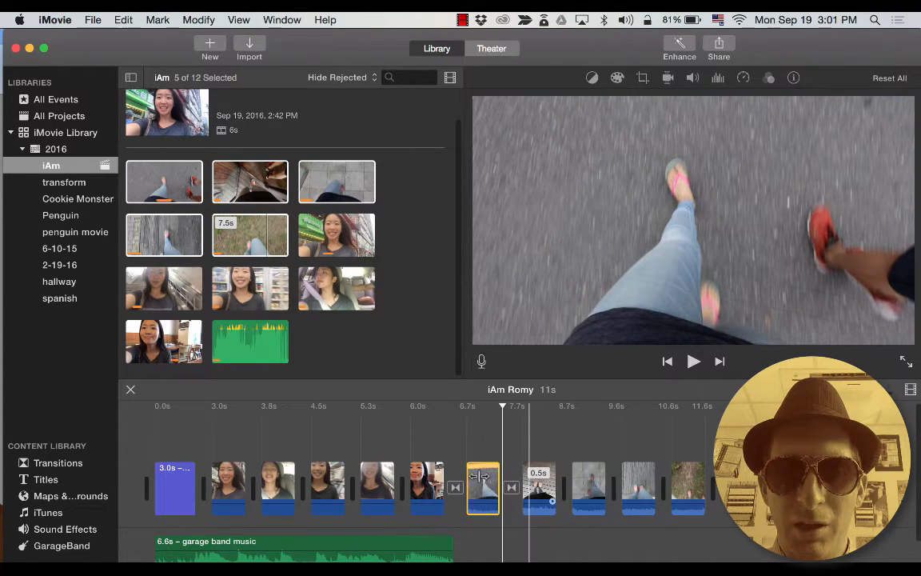
key(super+z)
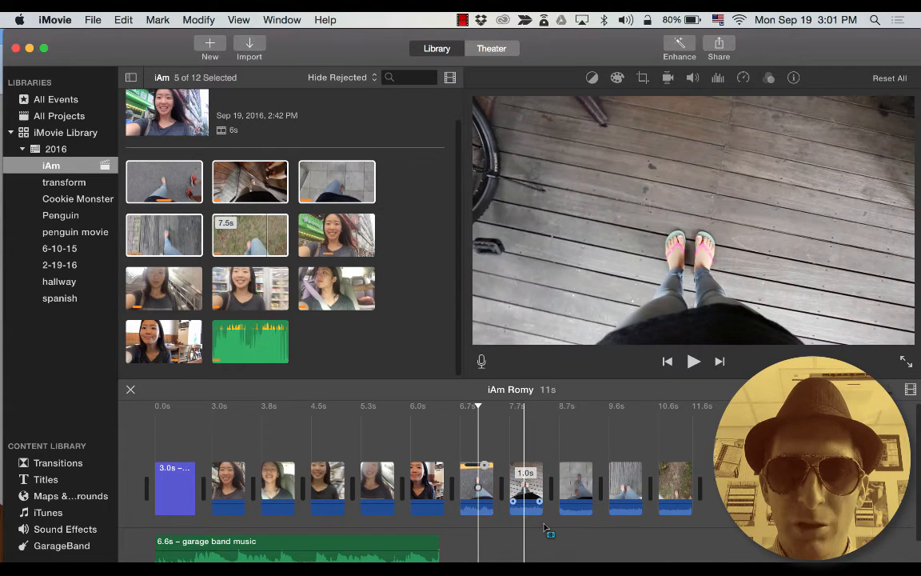
Reselect the last four walking clips and bring up the wooden-floor clip's speed settings.
drag(709, 525, 492, 454)
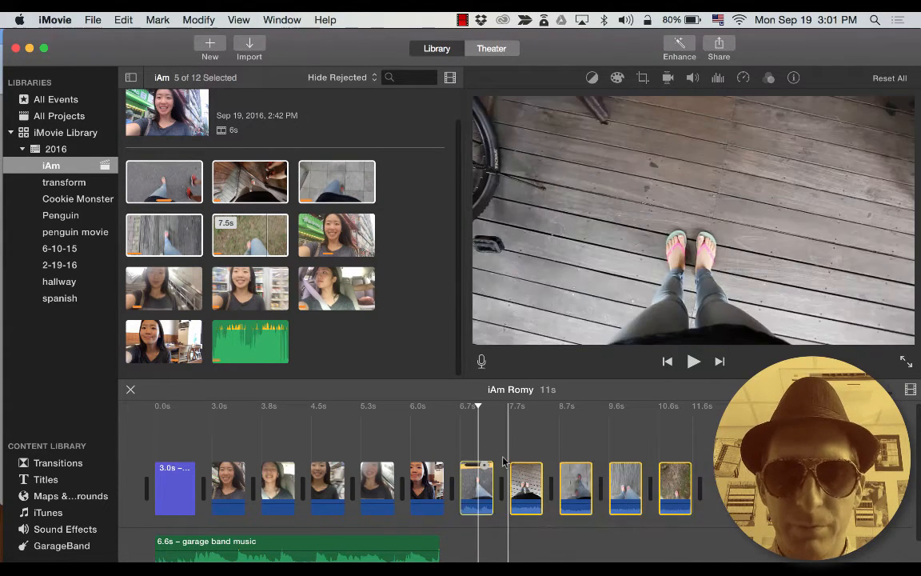
click(706, 479)
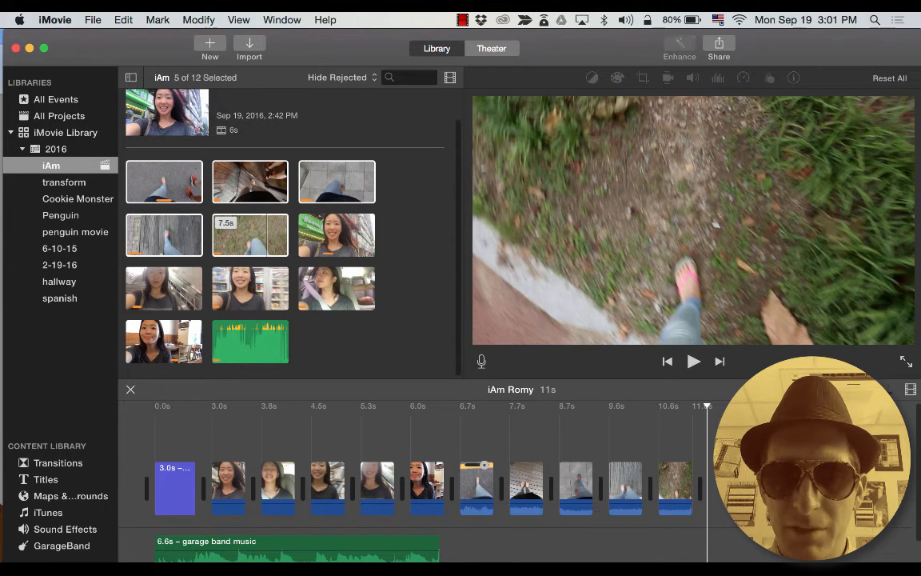
drag(704, 416, 543, 482)
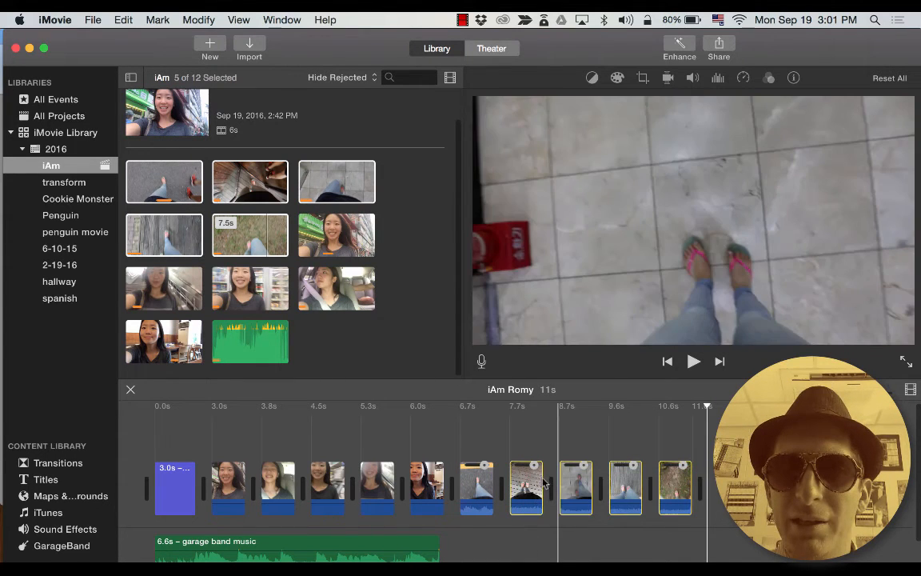
click(529, 480)
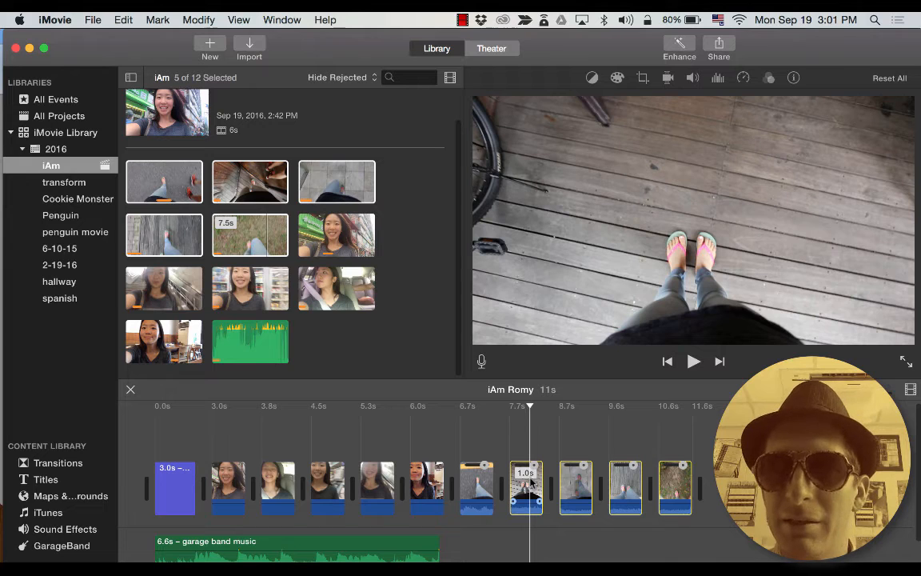
double_click(532, 483)
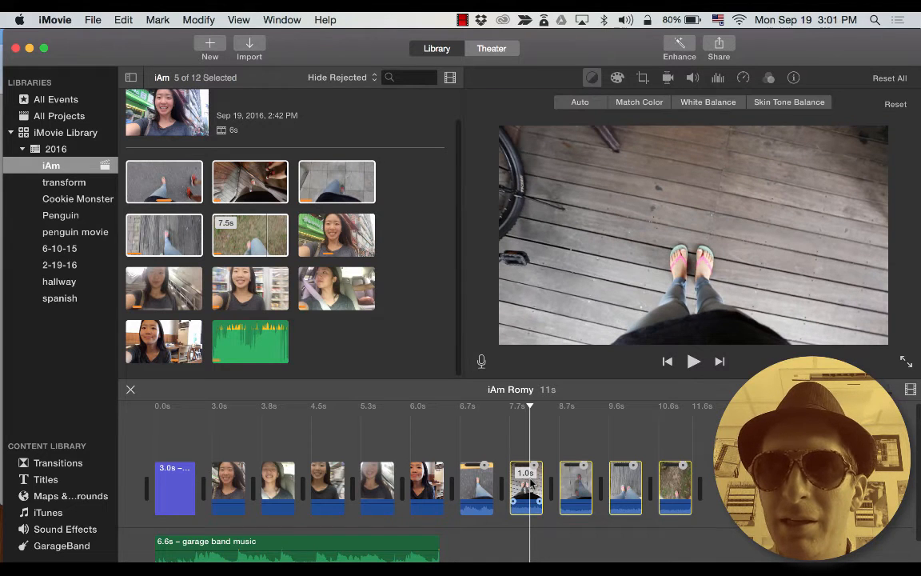
click(744, 79)
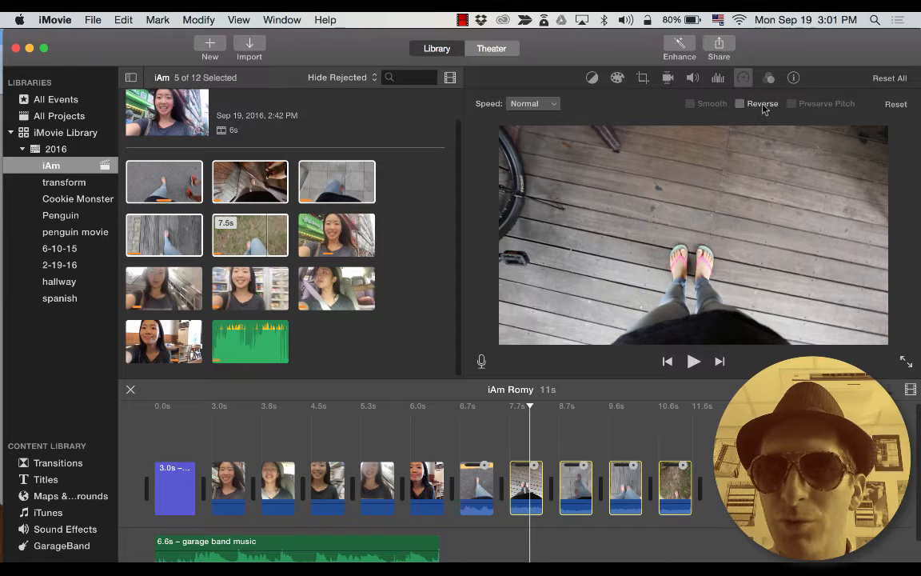
Raise the walking clips' speeds to roughly 110–140% each.
click(534, 103)
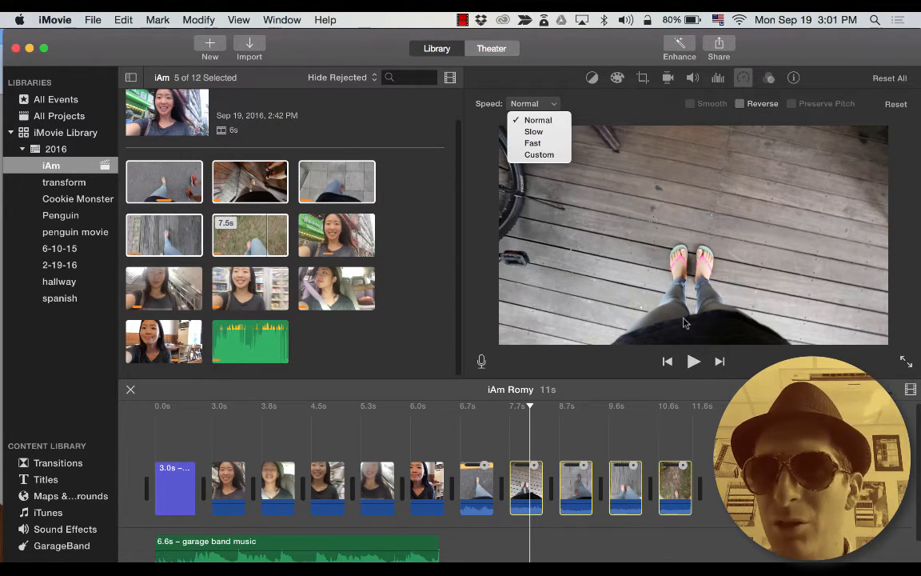
click(480, 94)
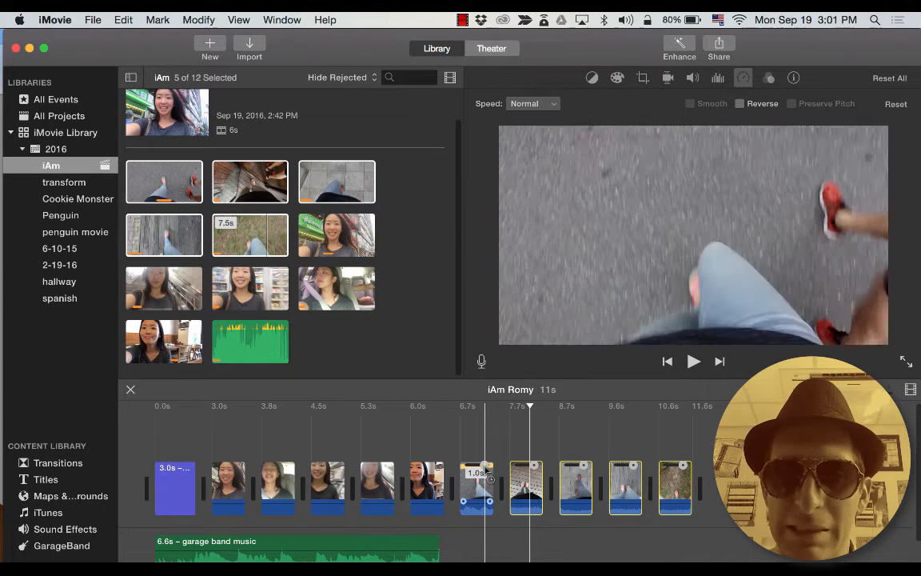
click(485, 470)
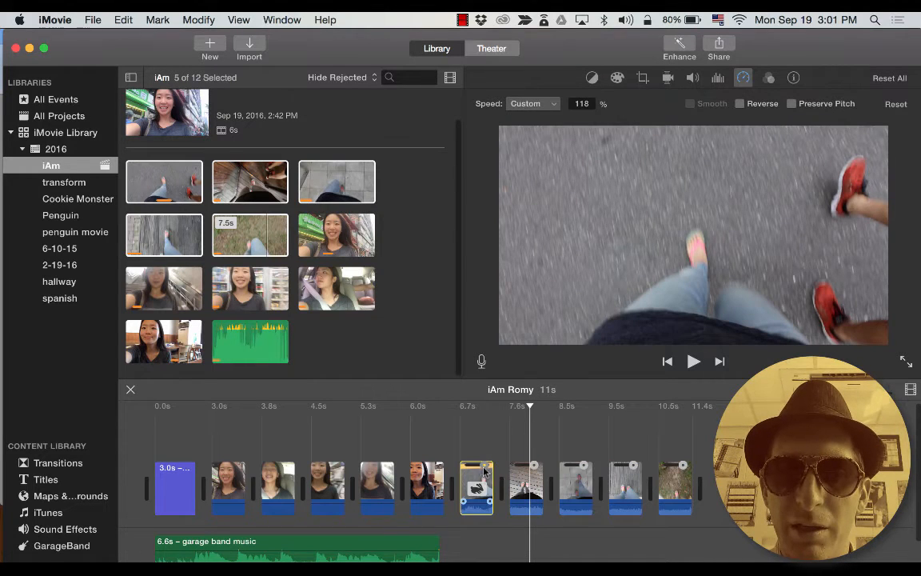
drag(485, 471, 531, 468)
click(532, 470)
click(576, 480)
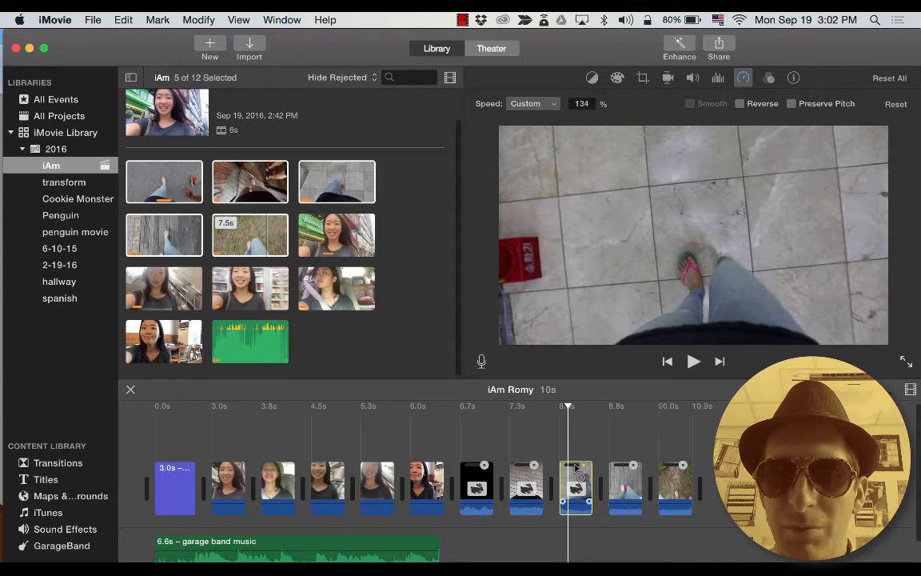
drag(632, 466, 678, 475)
click(675, 478)
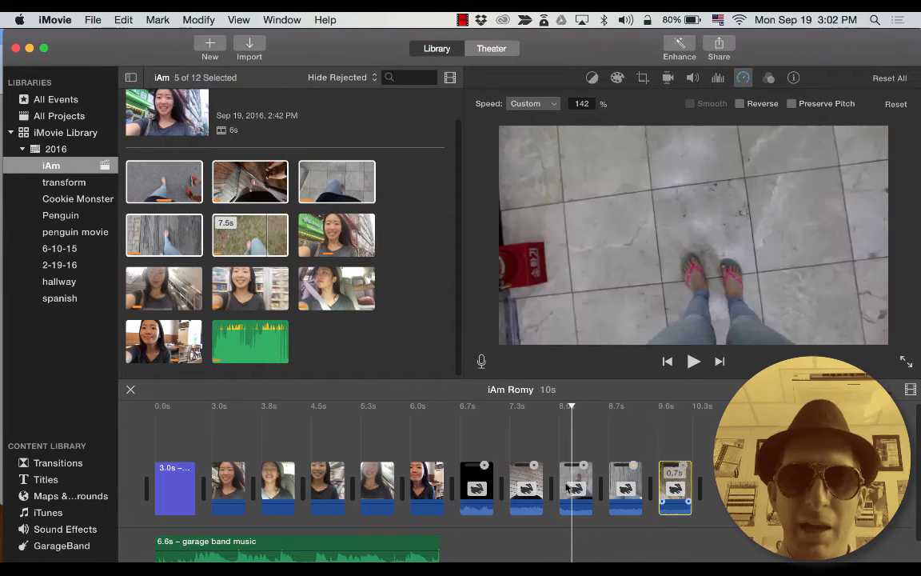
Preview the sped-up walking clips, then deselect and move to the project's end.
key(space)
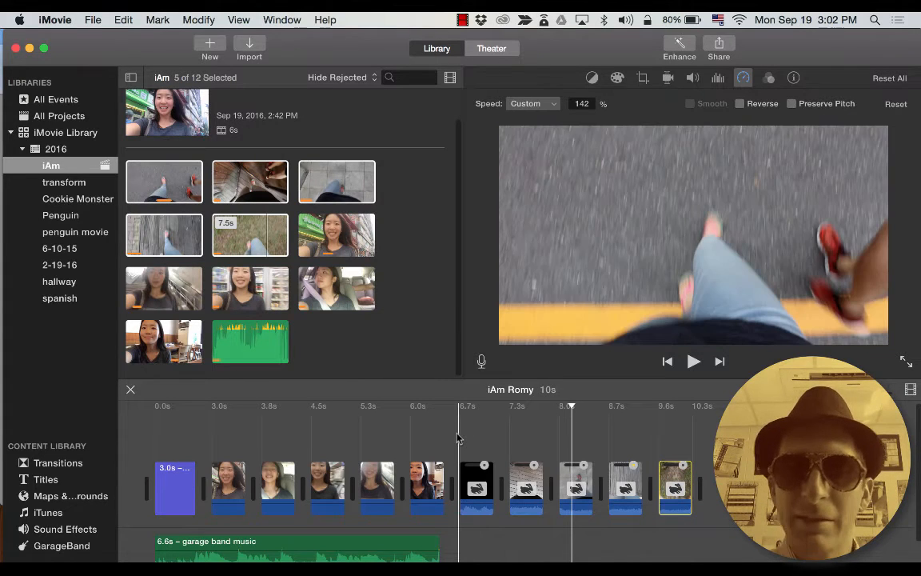
key(space)
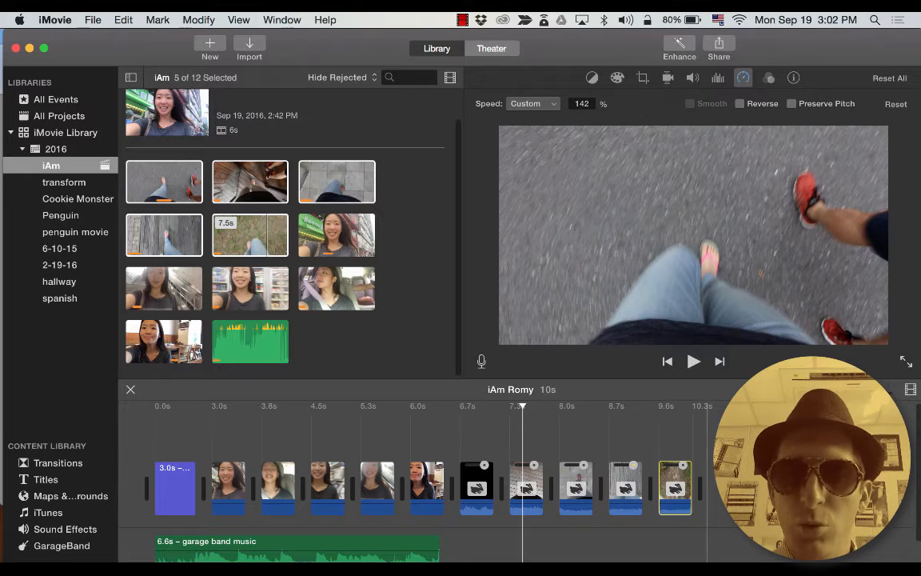
drag(692, 520, 483, 473)
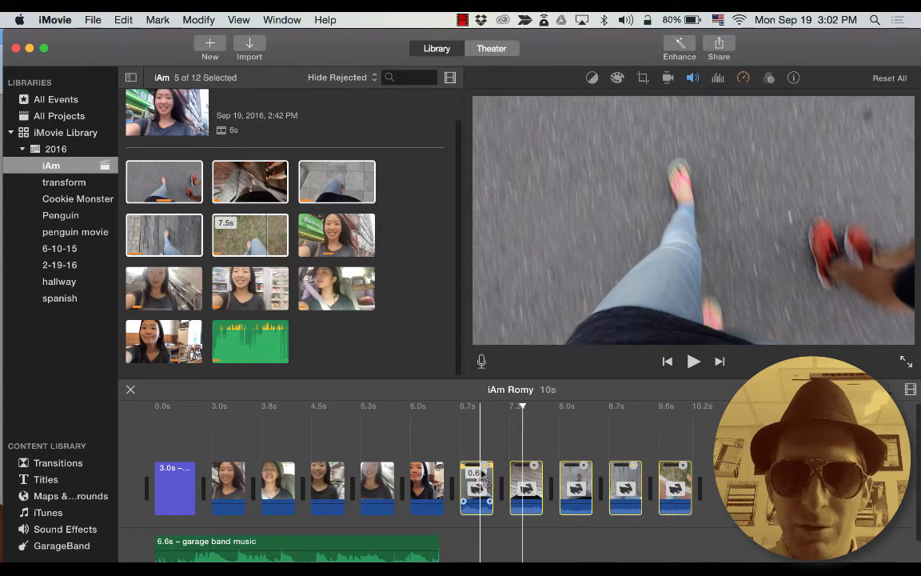
click(484, 474)
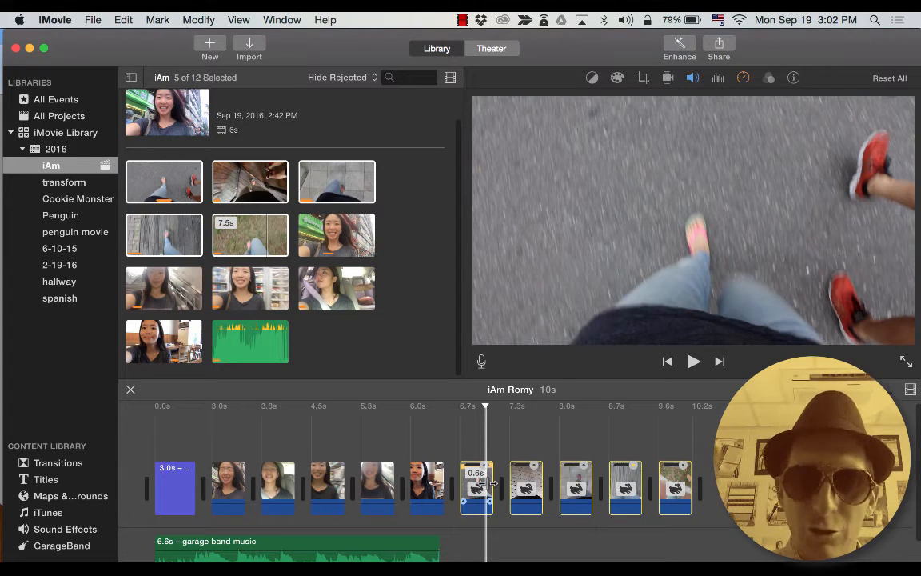
click(739, 486)
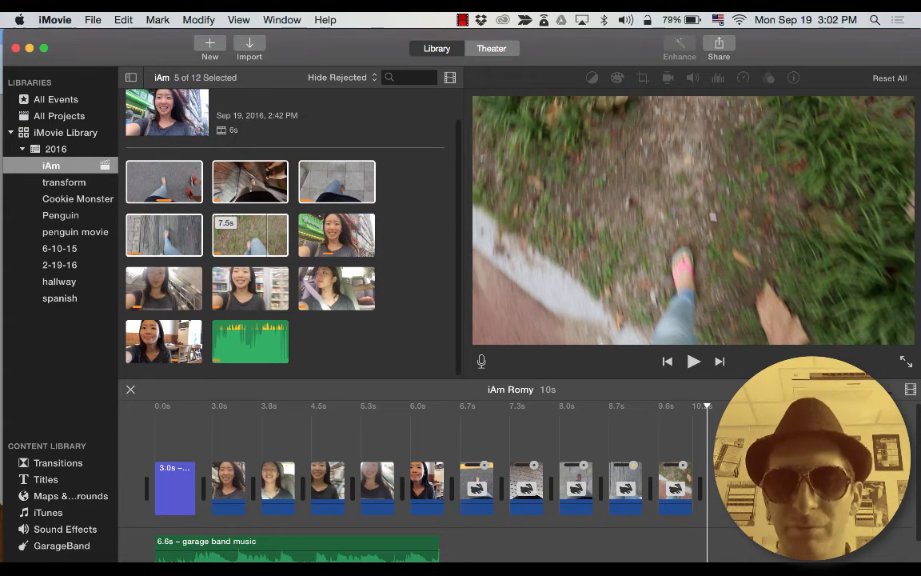
Browse the transition styles, then the Titles gallery, and pick the Focus title style.
click(70, 464)
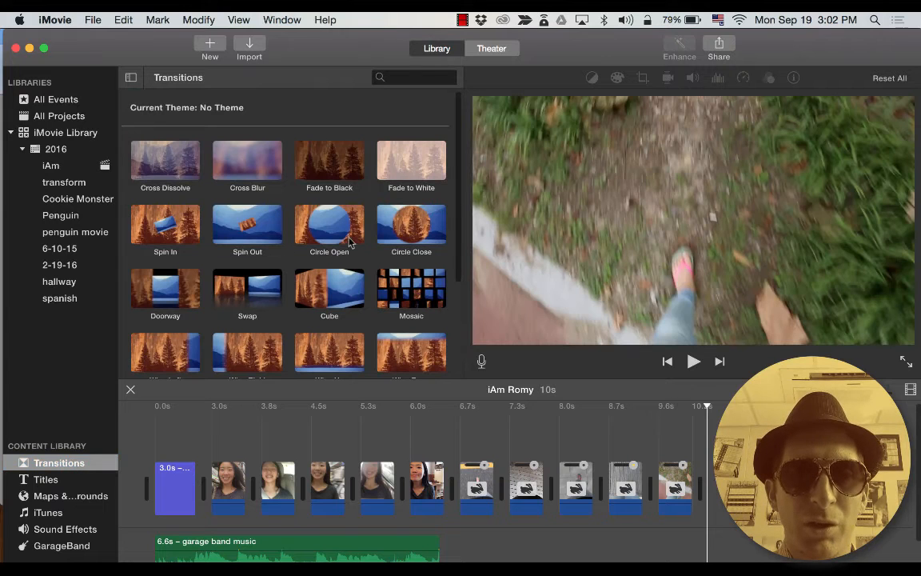
scroll(320, 268, down, 2)
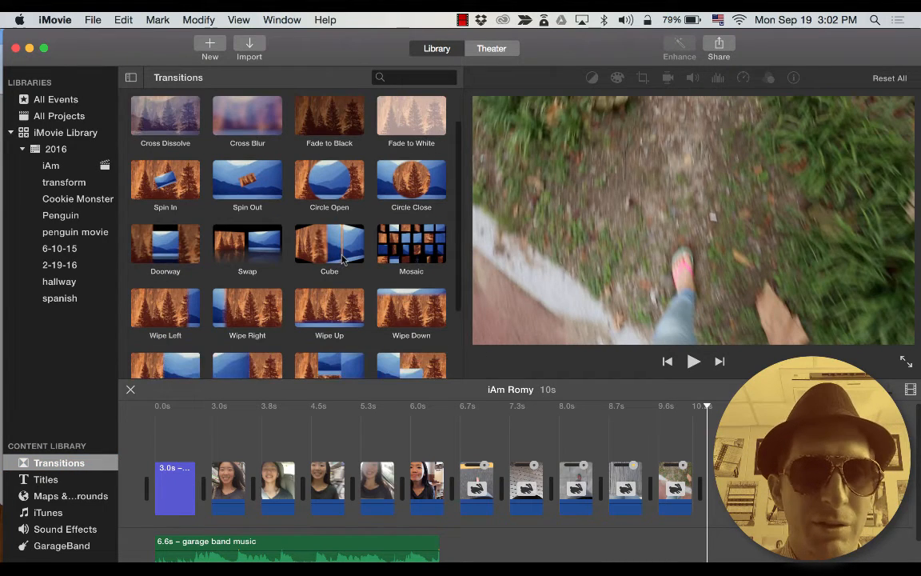
click(48, 479)
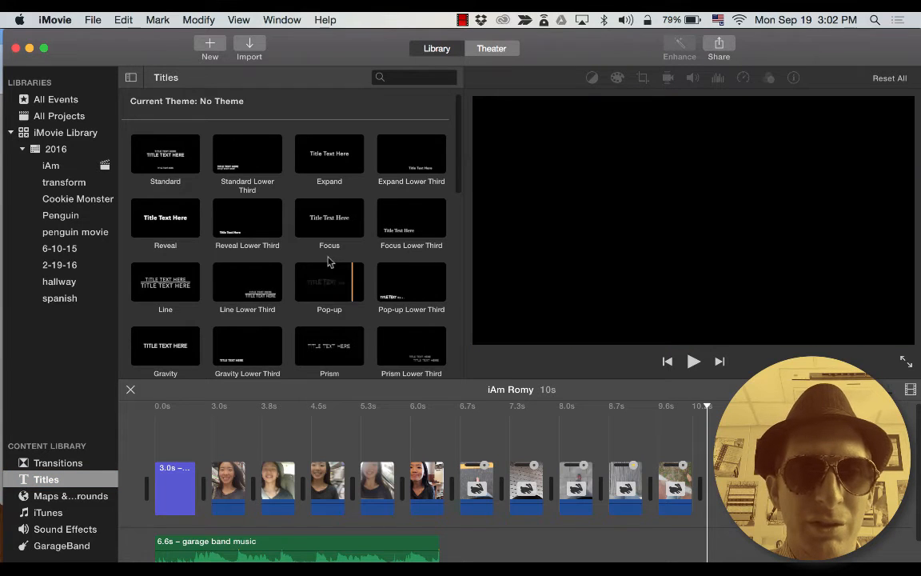
scroll(336, 276, down, 2)
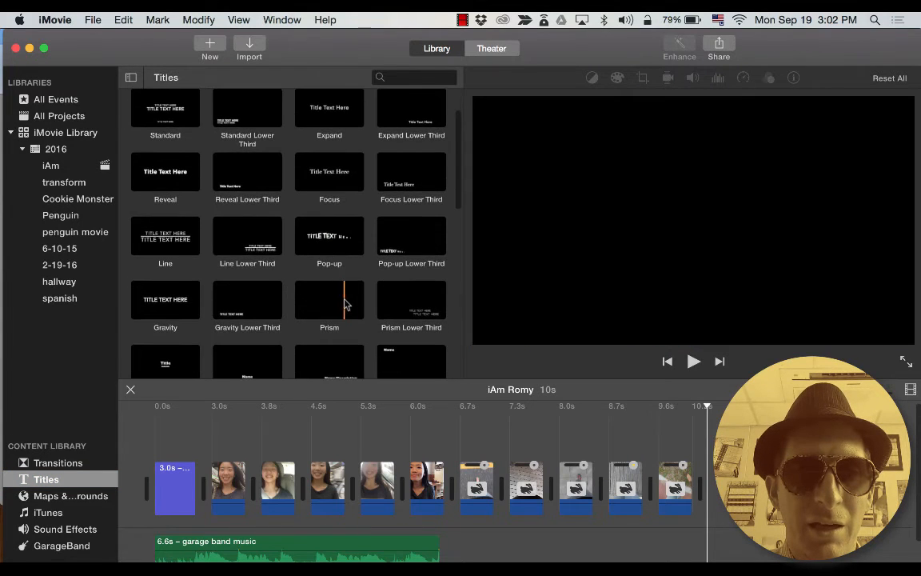
scroll(345, 304, down, 2)
scroll(344, 308, down, 1)
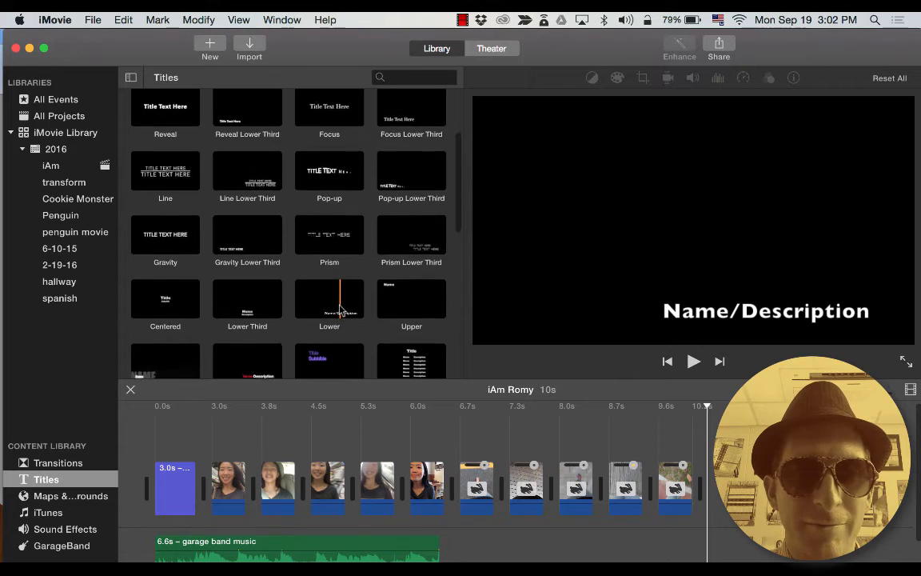
scroll(340, 308, up, 5)
click(338, 230)
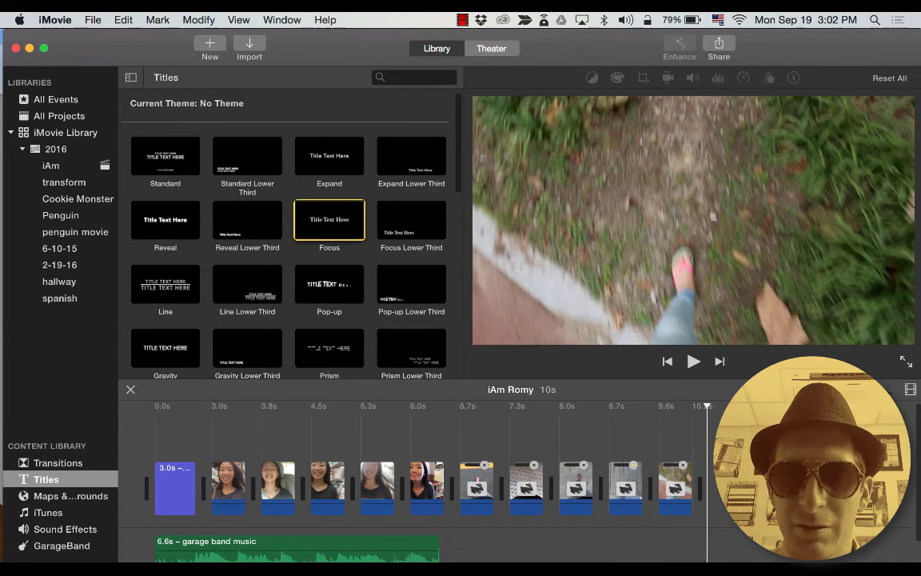
Add a Focus title at the end of the movie and change its text to iAm.
mouse_move(337, 230)
mouse_down()
mouse_move(626, 488)
mouse_move(733, 489)
mouse_up()
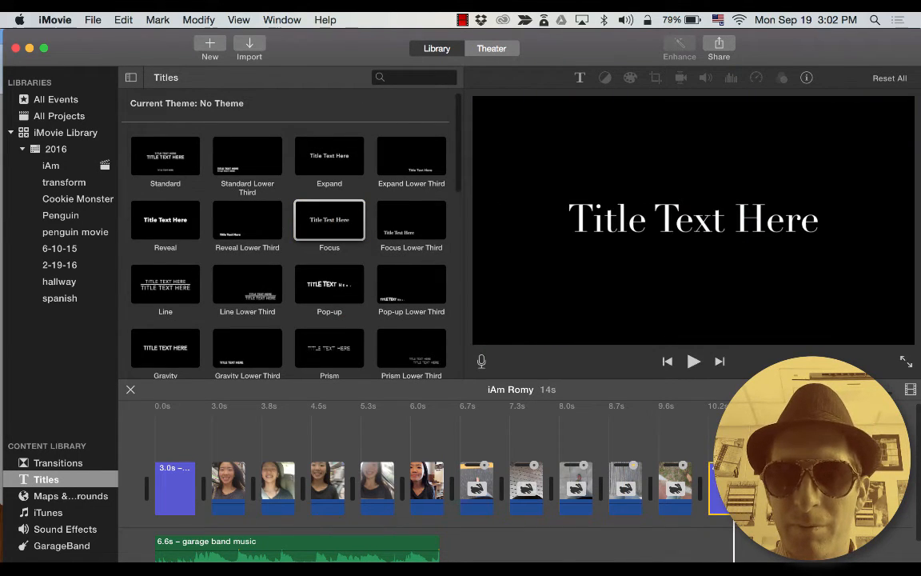
click(711, 215)
double_click(711, 216)
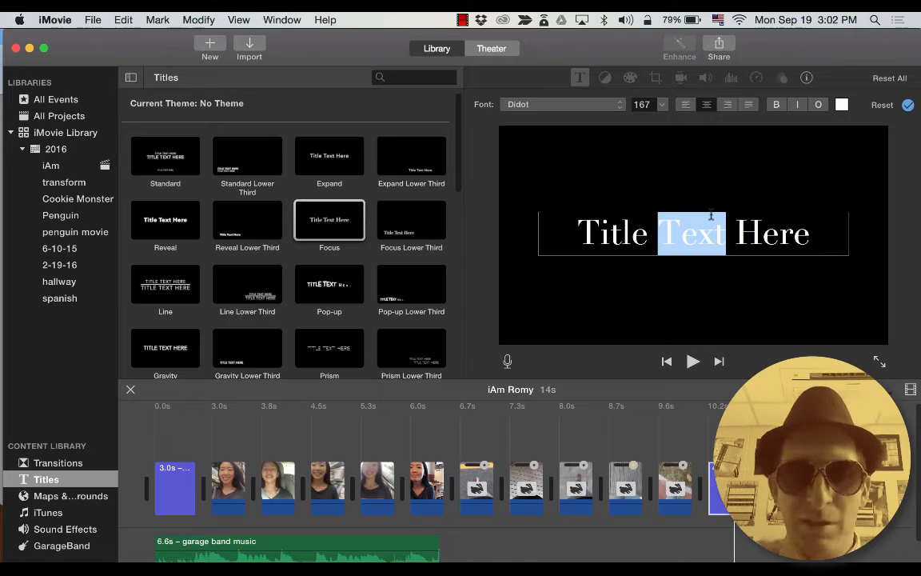
triple_click(711, 214)
text(iAm)
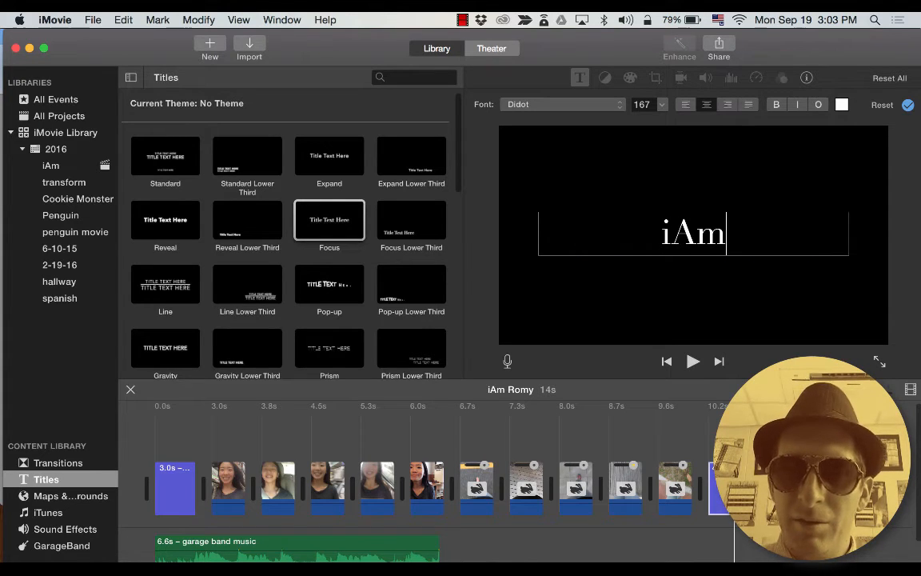
key(Escape)
Trim the iAm end title to about 3 seconds, previewing the ending to check it.
key(space)
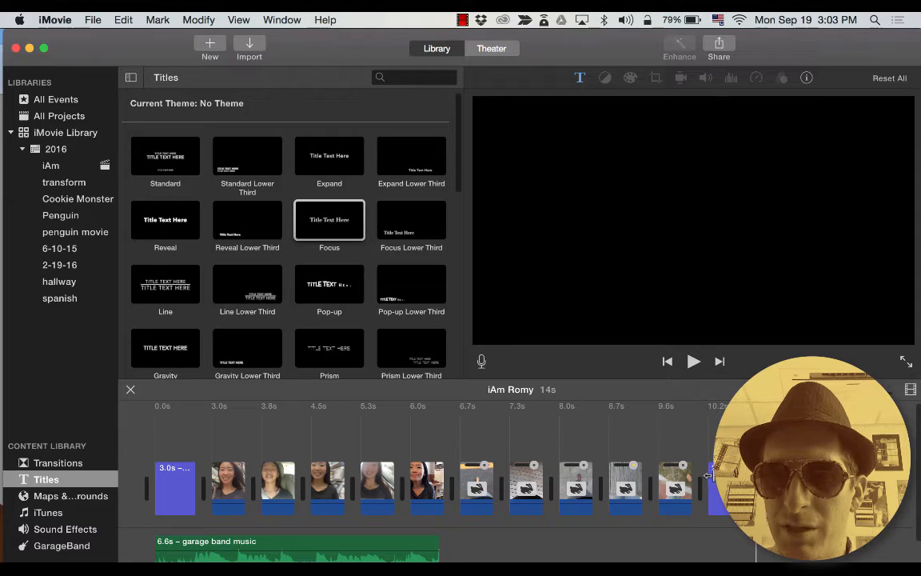
drag(709, 476, 711, 476)
key(space)
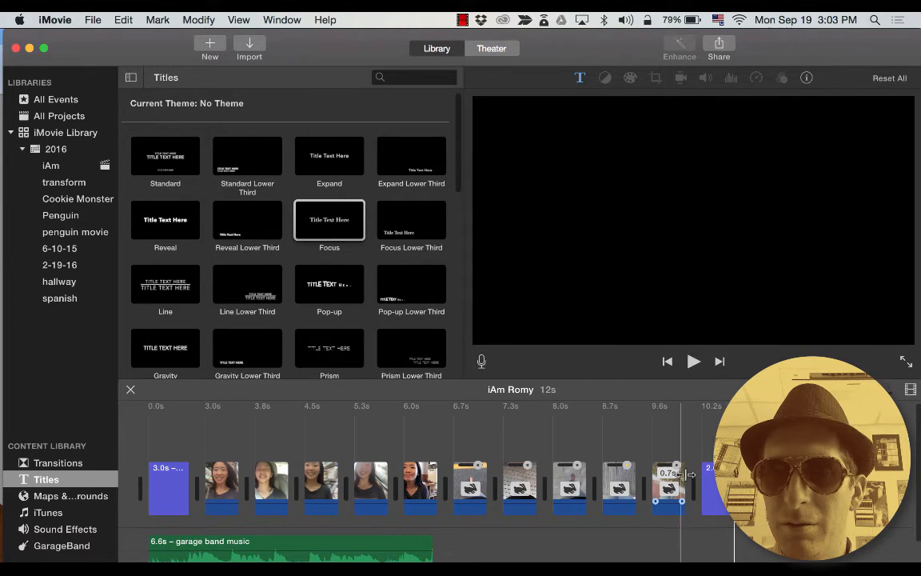
key(space)
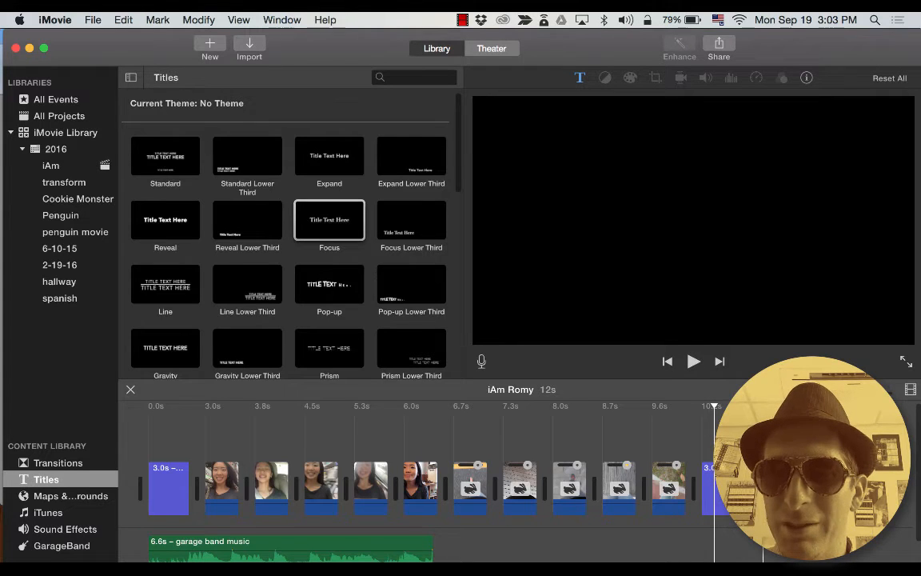
drag(703, 477, 703, 478)
key(space)
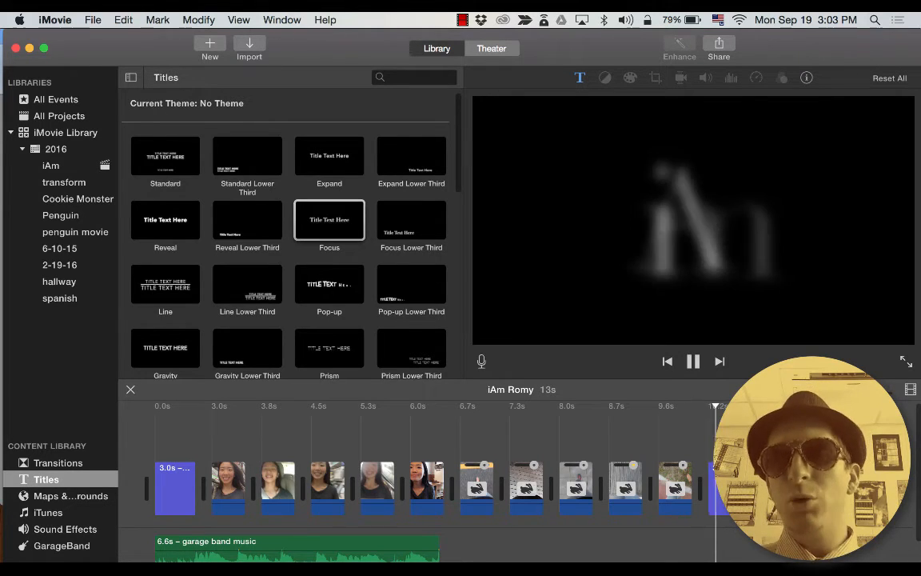
key(space)
scroll(605, 475, right, 5)
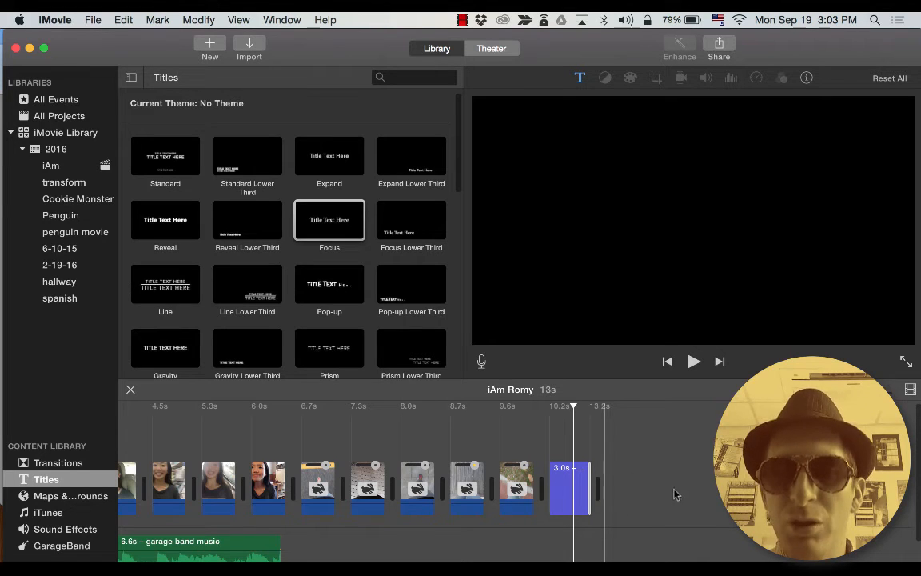
click(641, 486)
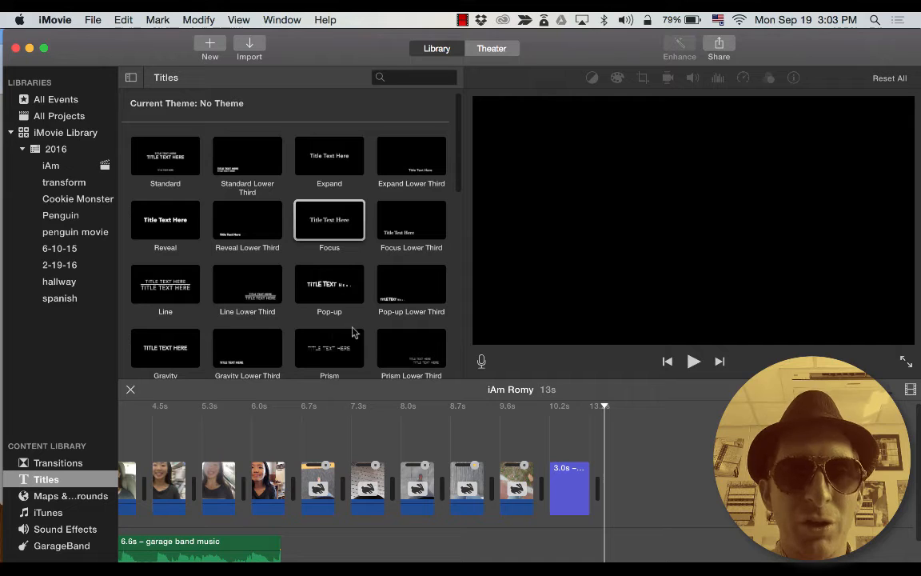
Add an Expand title after the iAm title reading 'Master Chef'.
click(332, 174)
drag(303, 144, 628, 478)
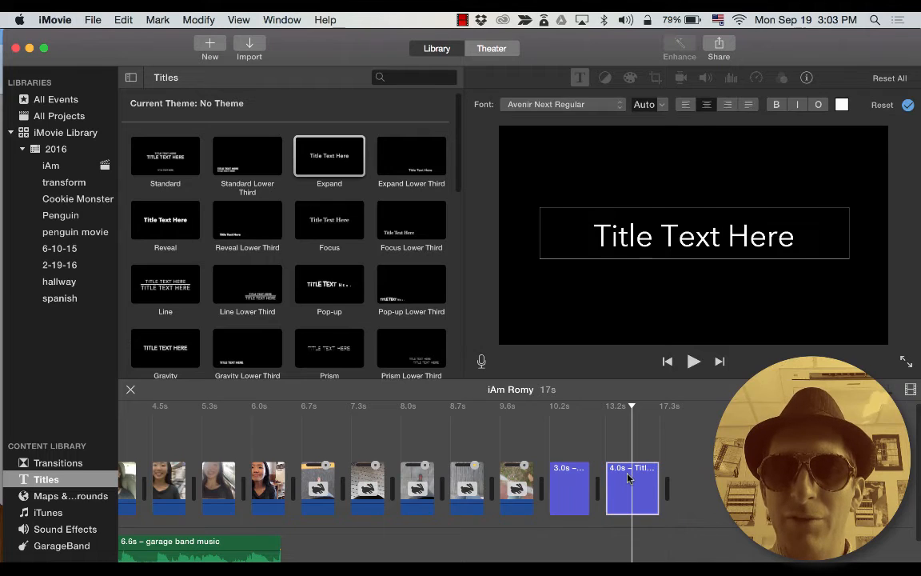
double_click(679, 235)
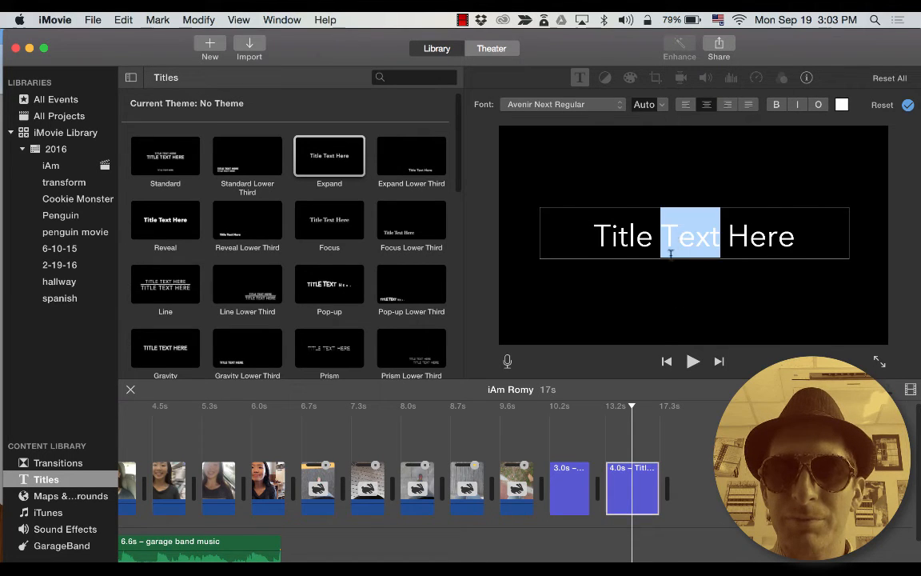
triple_click(654, 240)
text(M)
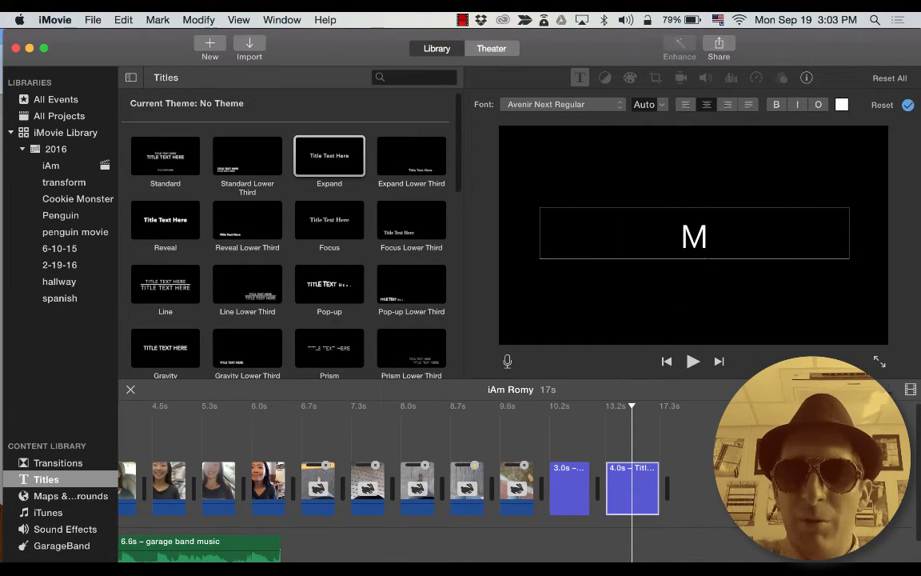
text(aster Chef)
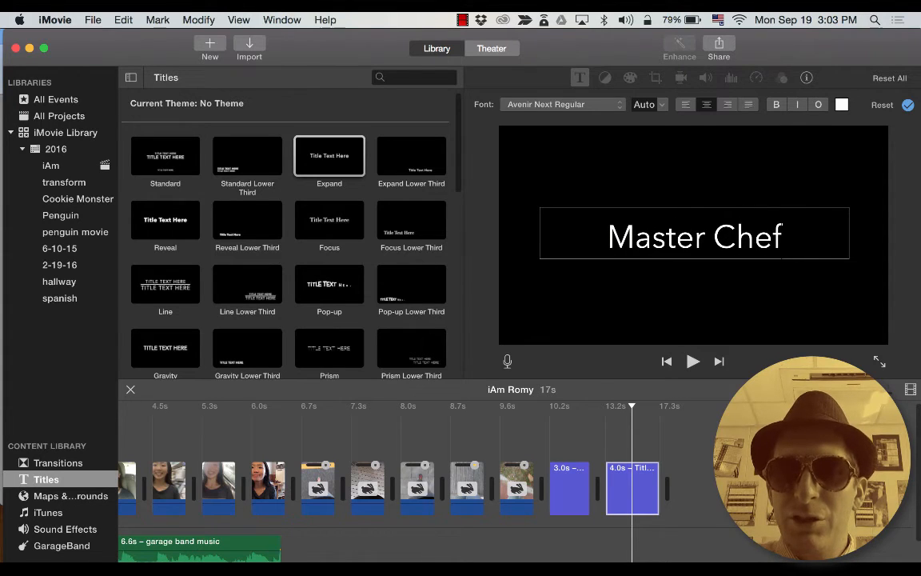
Switch the Master Chef title's font to Didot to match the iAm title.
click(575, 484)
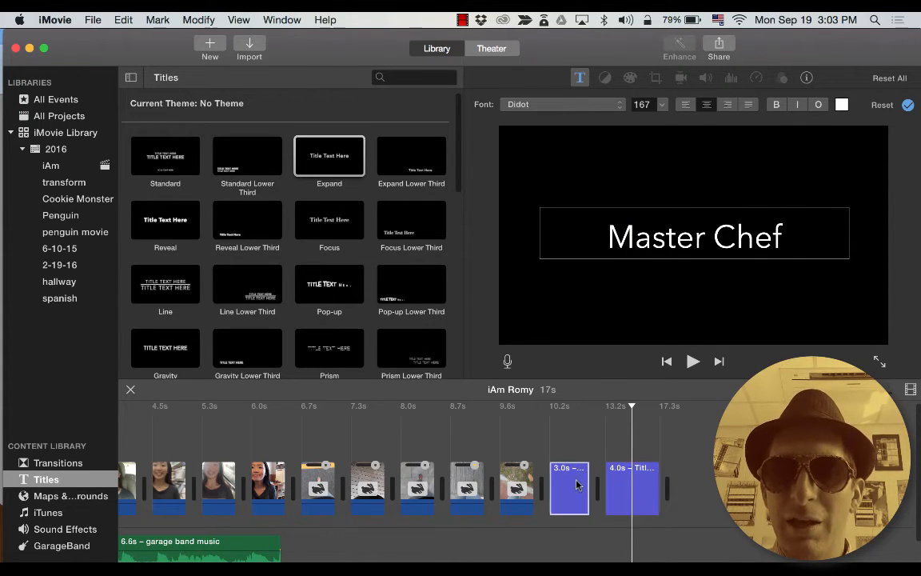
click(626, 489)
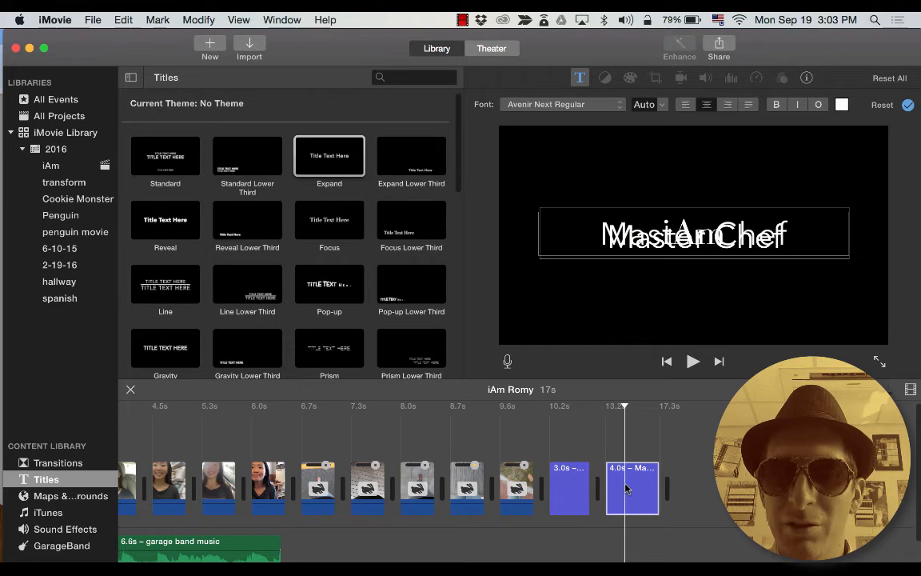
click(664, 233)
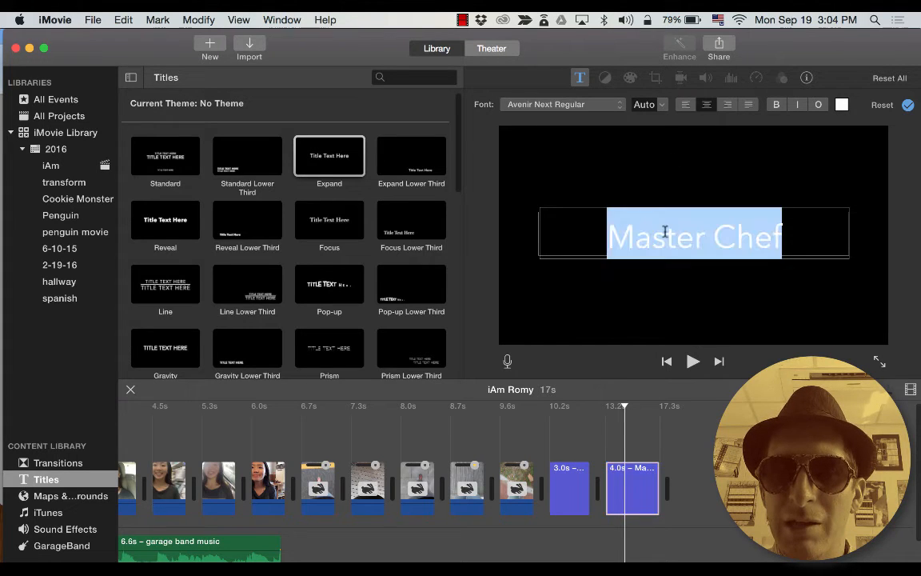
click(582, 105)
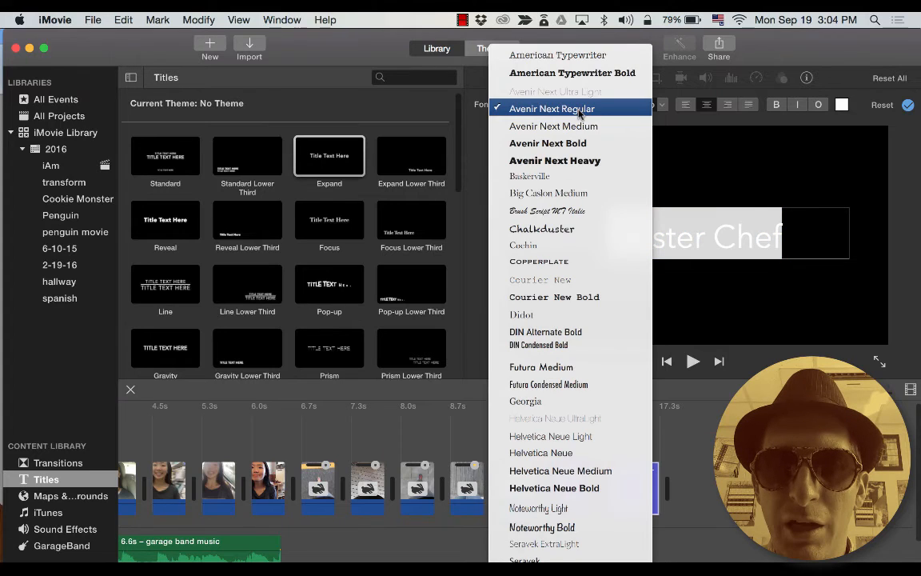
click(520, 314)
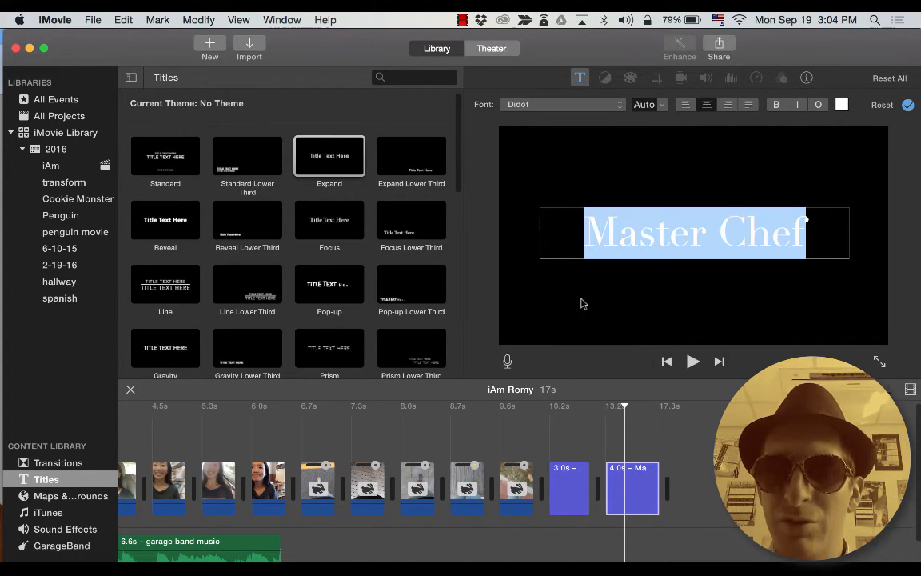
click(605, 285)
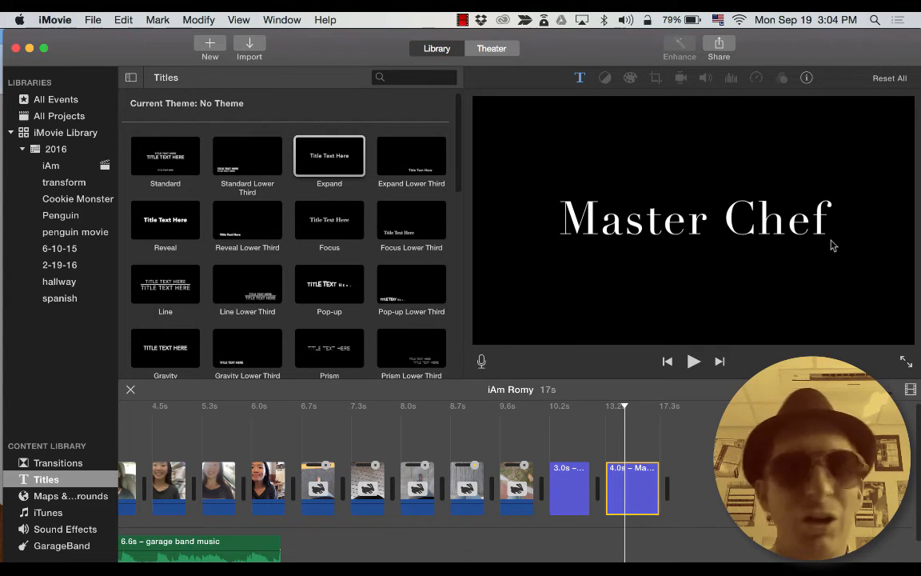
double_click(641, 229)
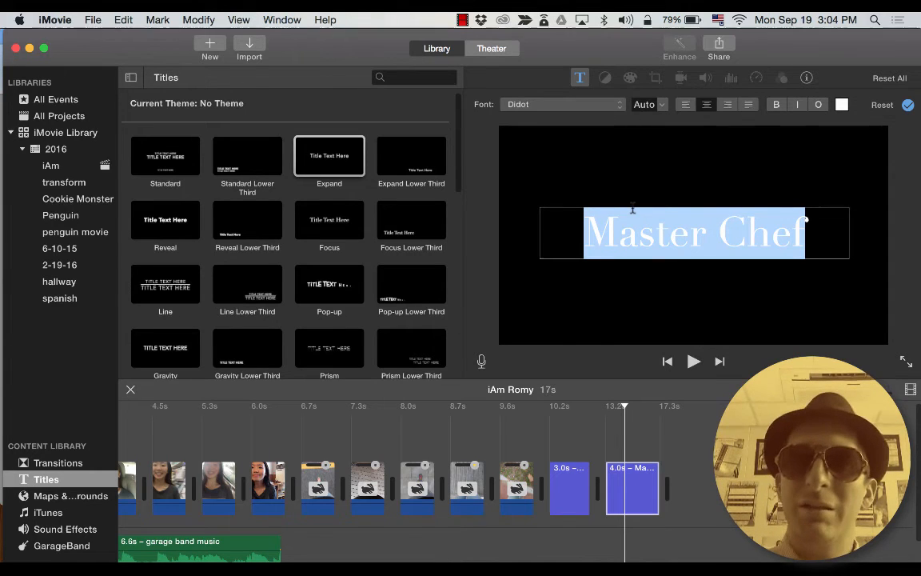
click(690, 294)
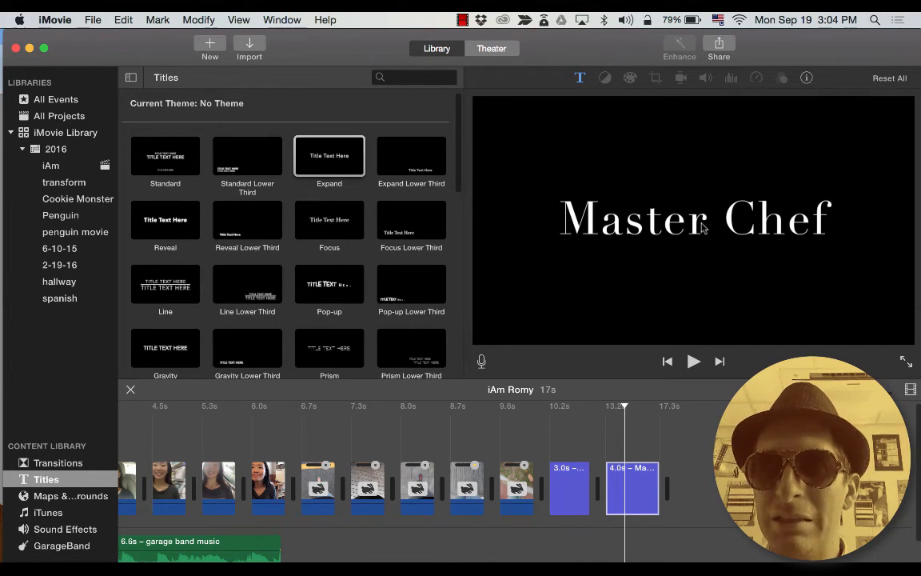
double_click(700, 228)
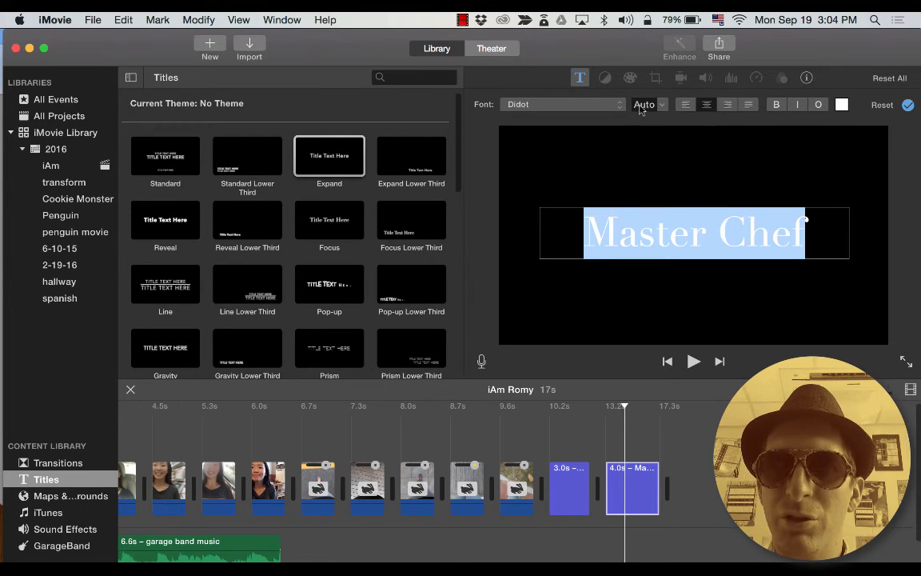
click(662, 155)
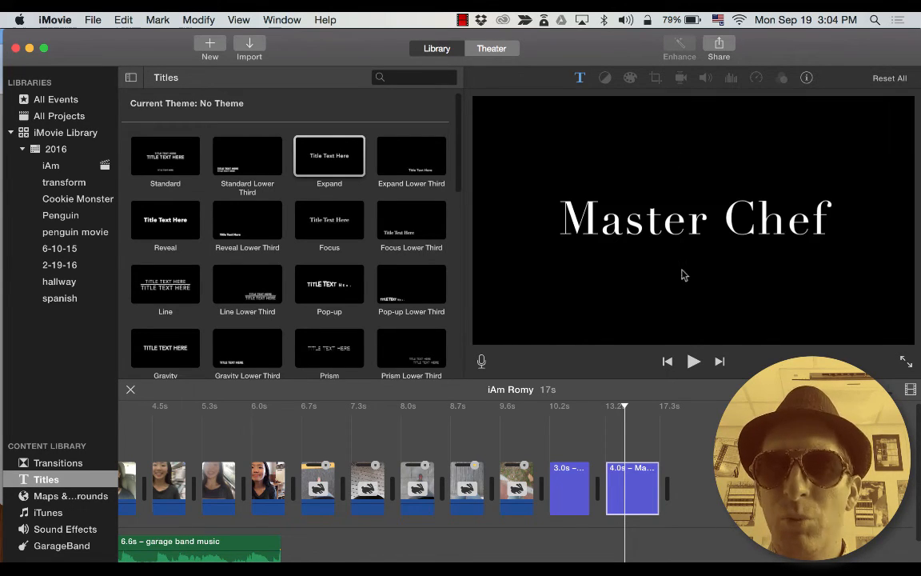
click(654, 480)
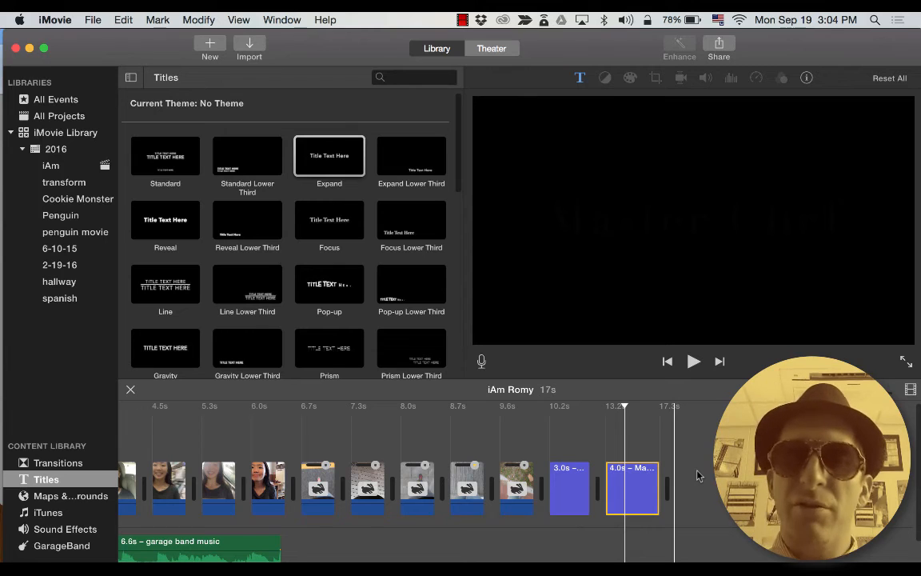
Browse the walking clip's colour, crop, noise reduction and video effect options unapplied, then go to GarageBand.
click(516, 484)
click(617, 78)
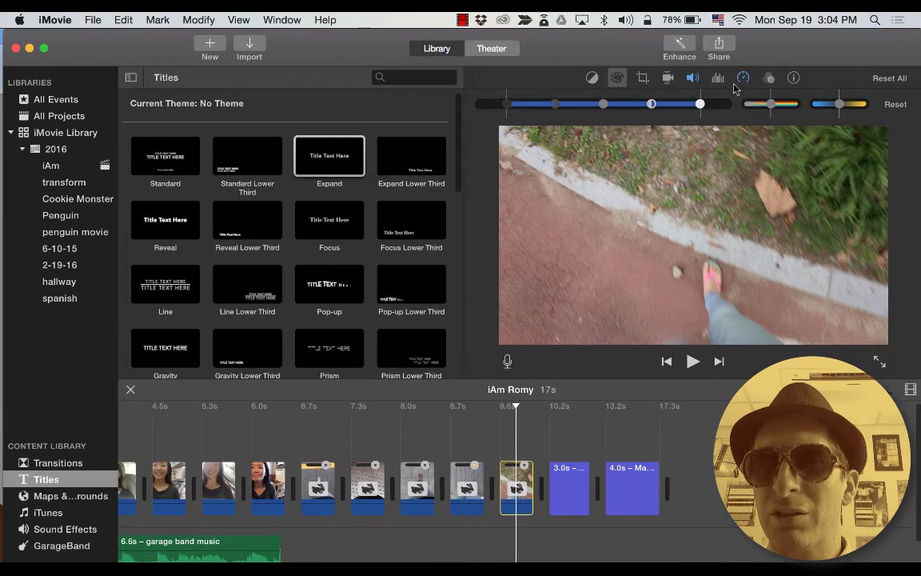
click(645, 80)
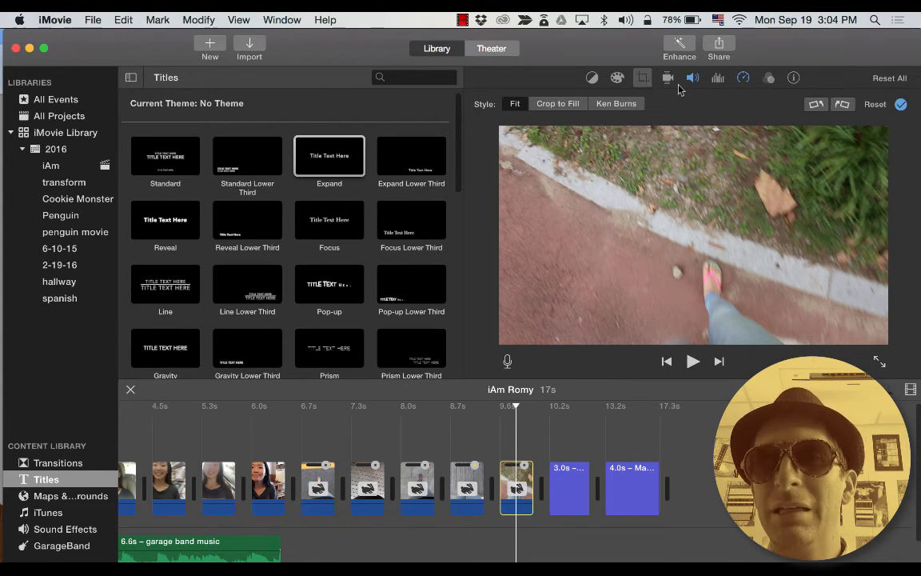
click(720, 82)
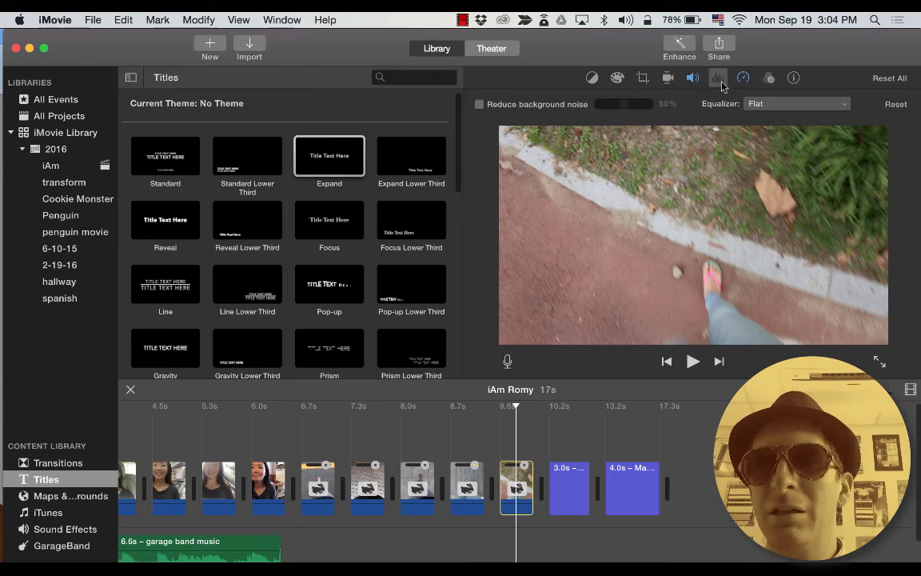
click(768, 78)
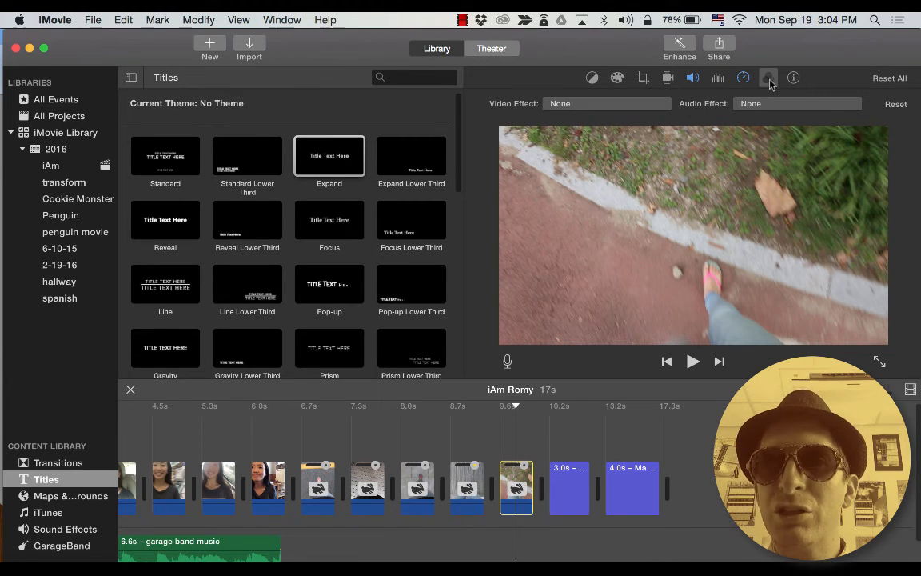
click(559, 104)
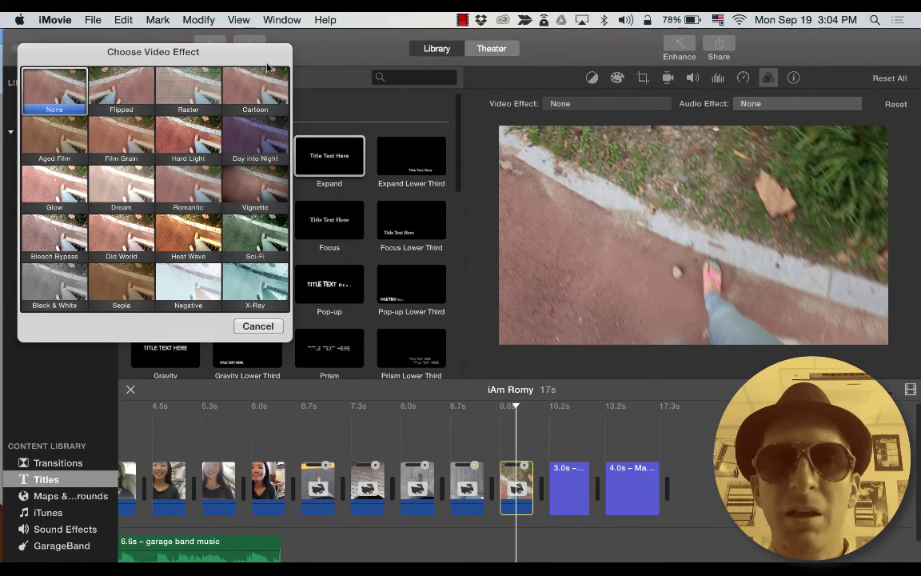
click(257, 325)
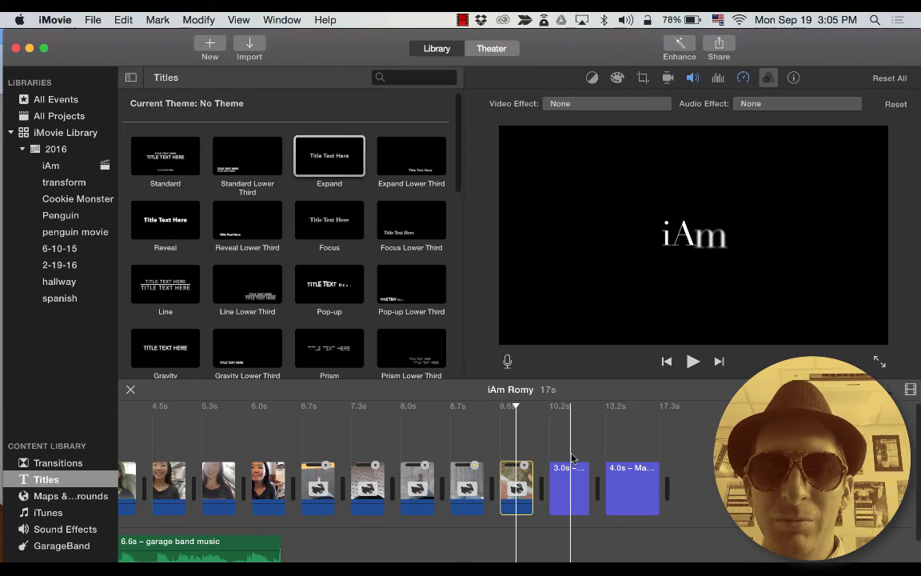
key(super+Tab)
key(super+Tab)
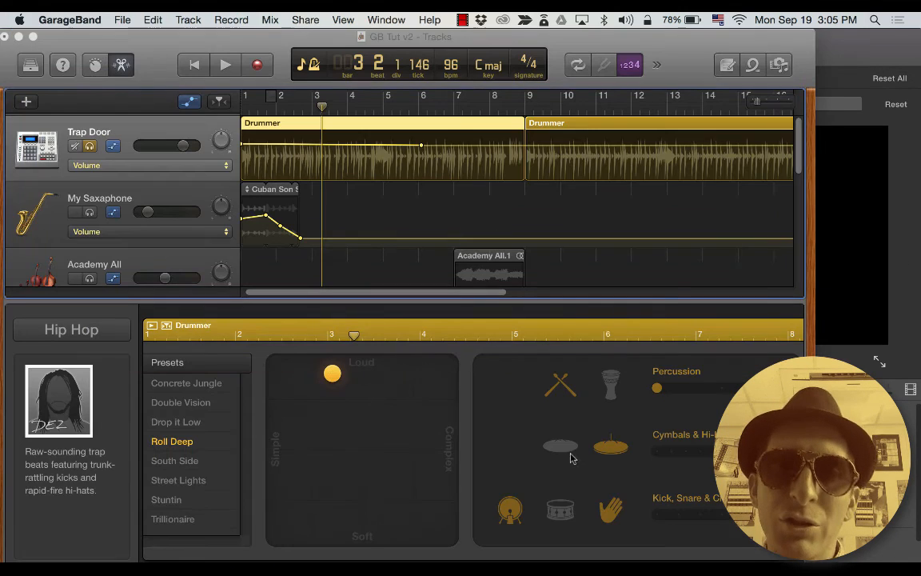
Place the GarageBand playhead at bar 9, then return to iMovie.
click(535, 105)
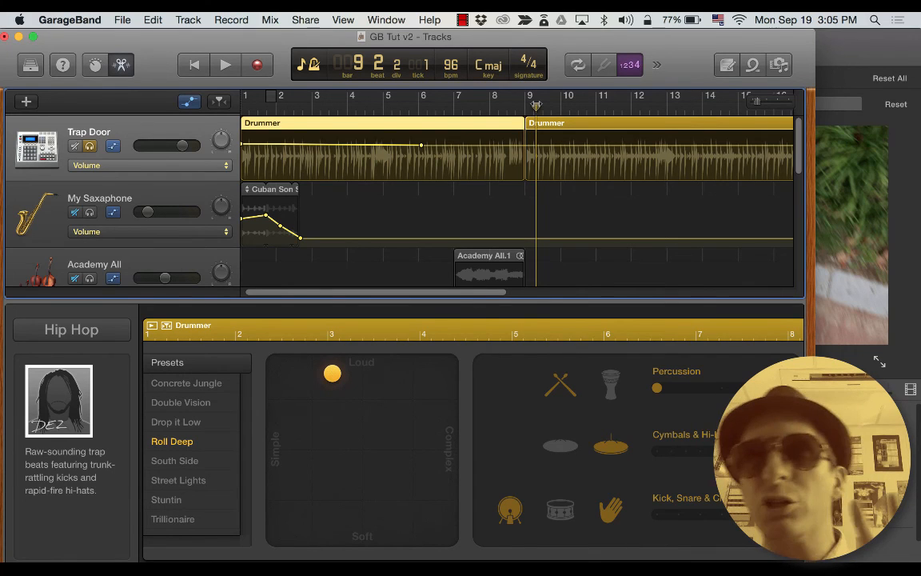
key(super+Tab)
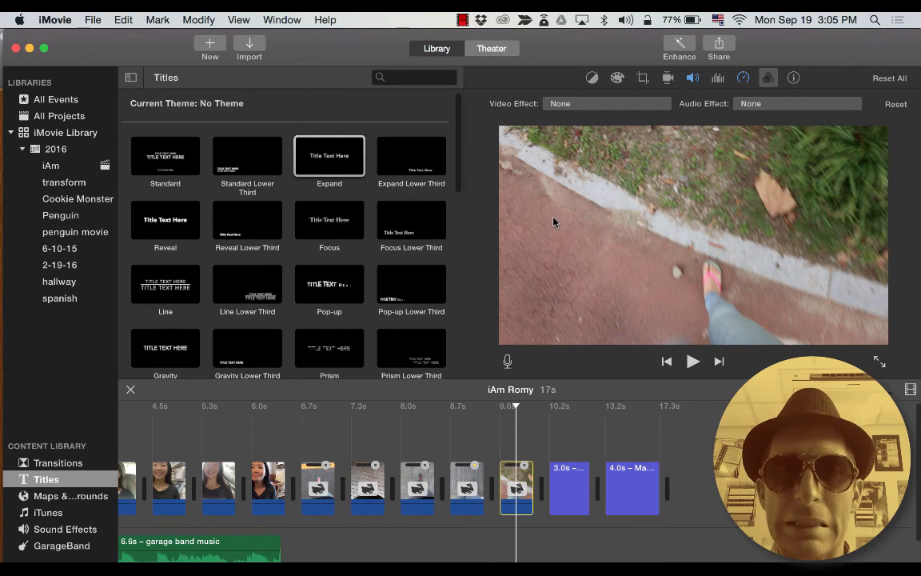
Export the project as a 1280 x 720 file named iAm Romy.mov in Movies.
click(676, 464)
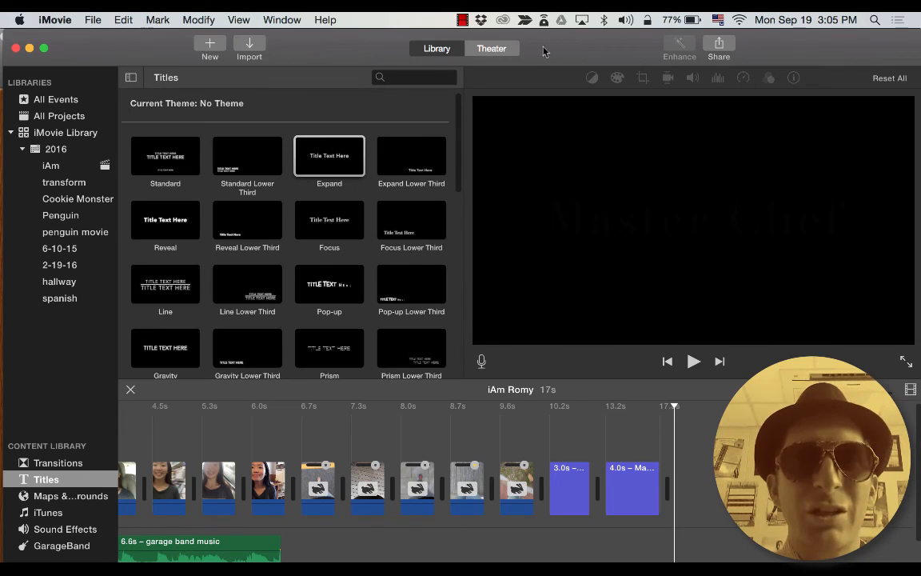
click(719, 46)
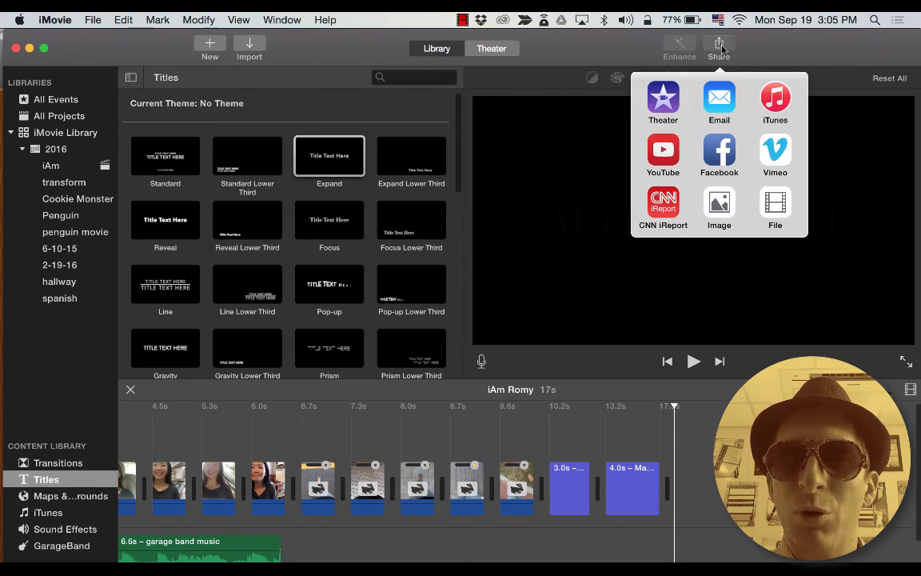
click(775, 203)
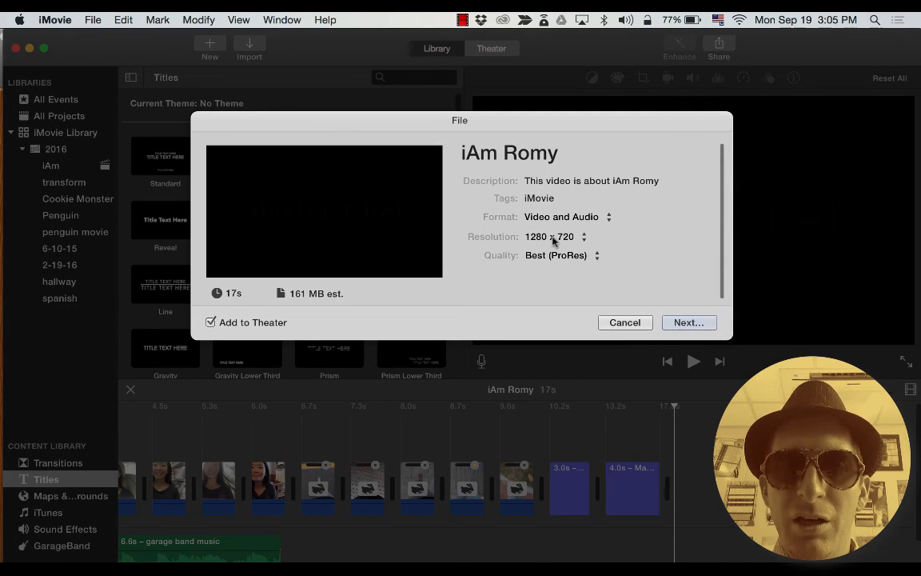
click(560, 238)
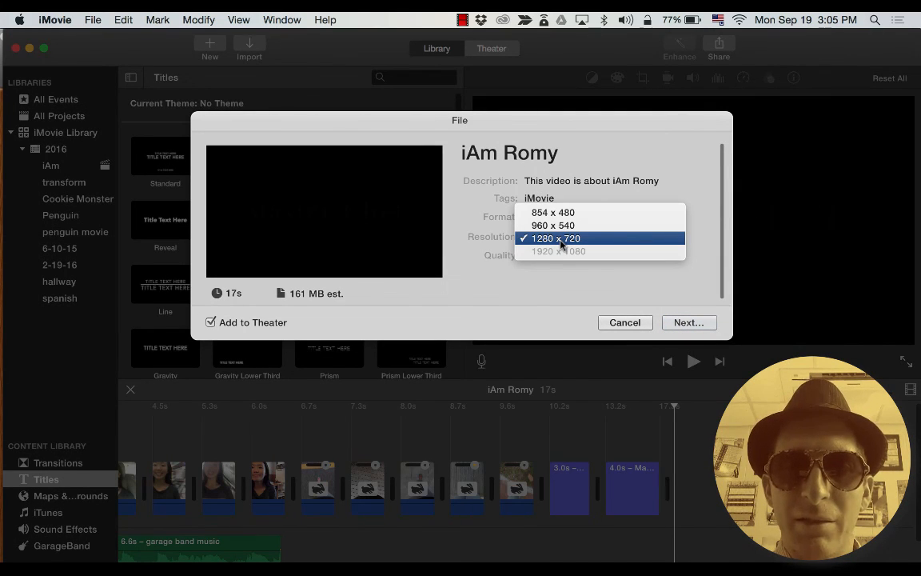
click(561, 242)
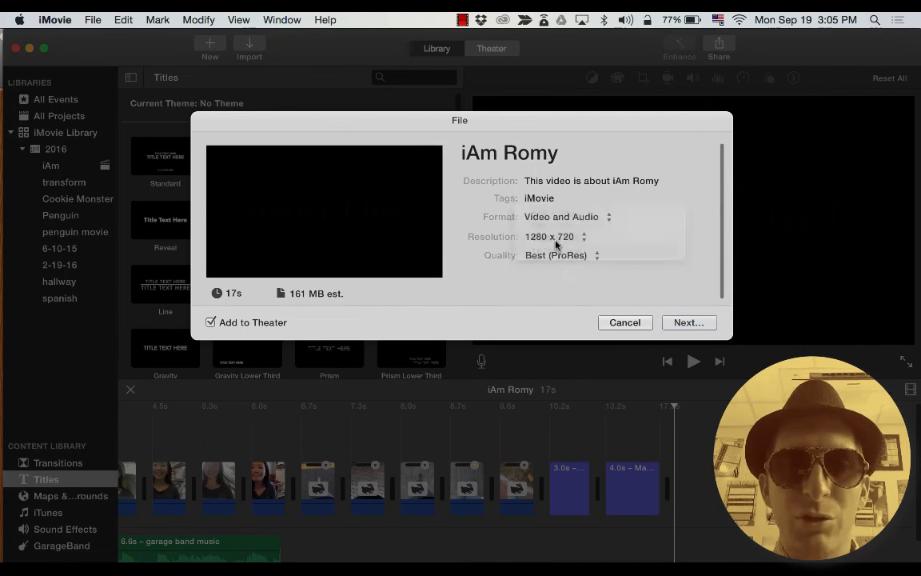
click(669, 327)
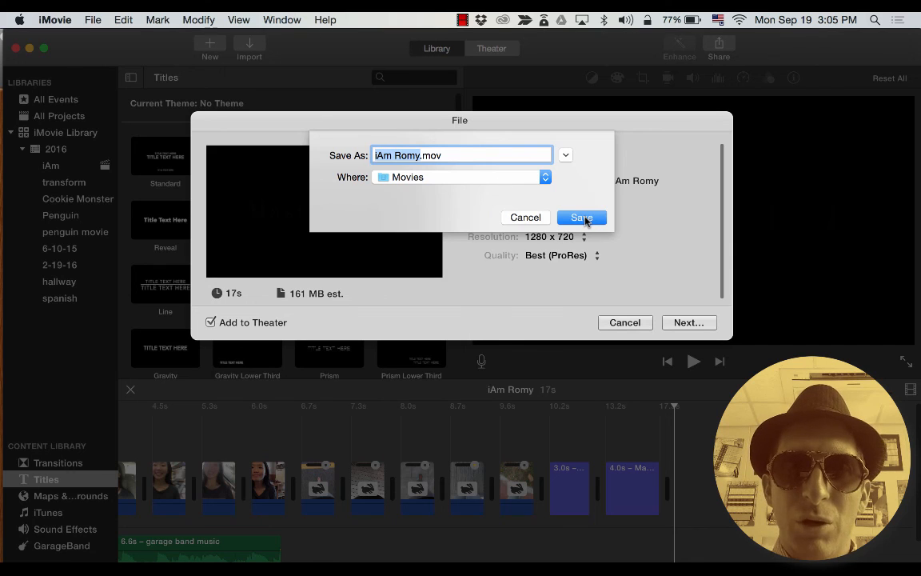
click(584, 218)
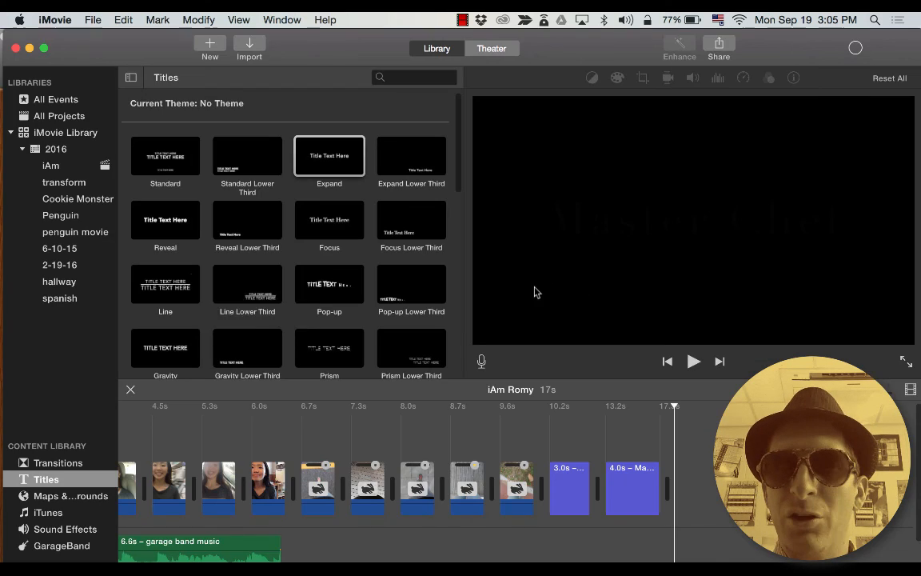
click(856, 48)
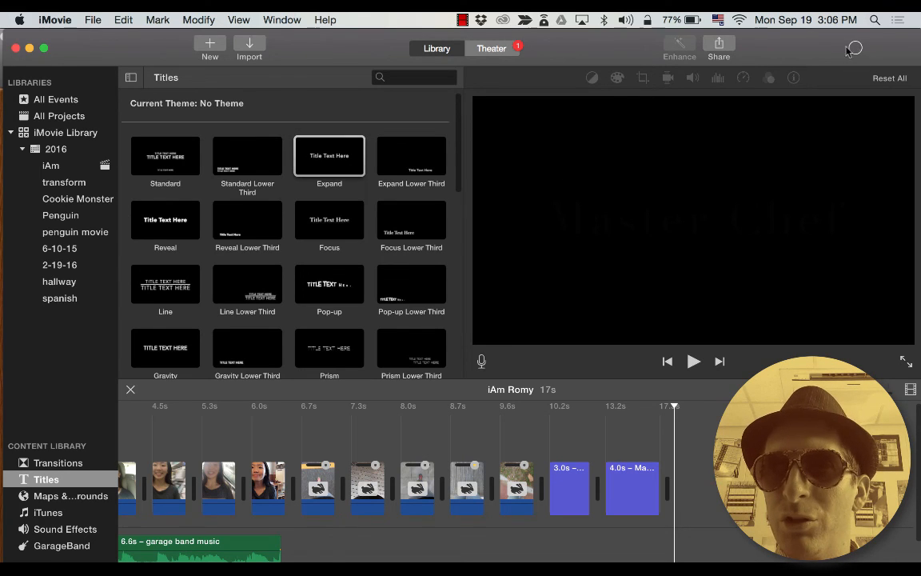